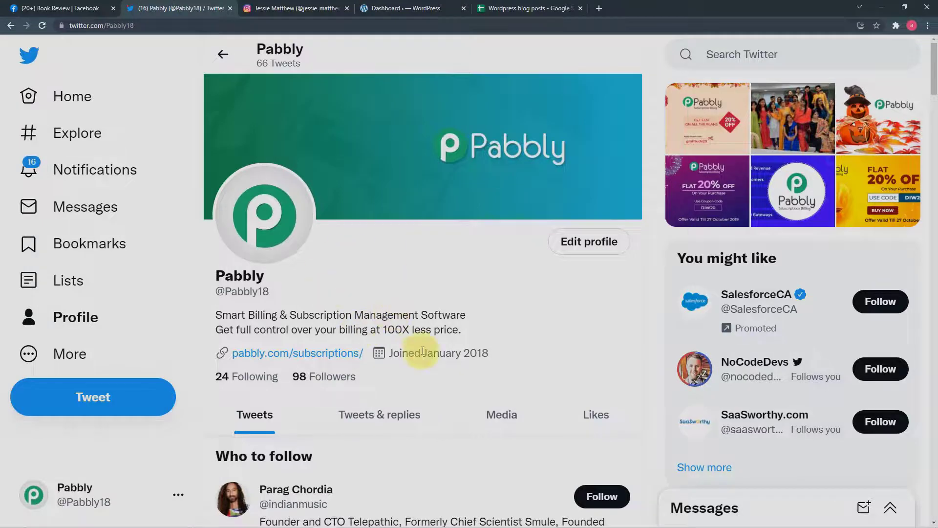
Step: Look over the Book Review Facebook page's existing posts and the "Wordpress blog posts" spreadsheet in Google Sheets
{"action": "left_click", "coordinate": [83, 8]}
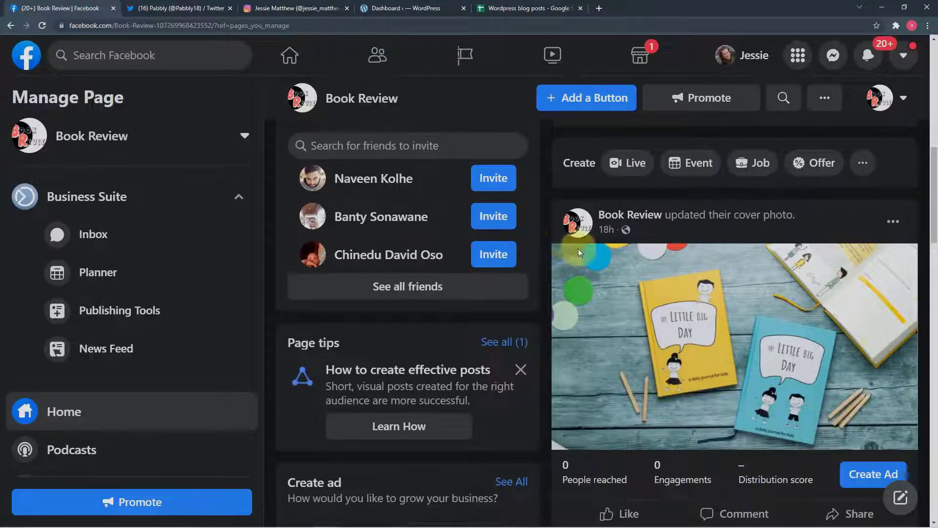
{"action": "scroll", "coordinate": [635, 290], "scroll_direction": "down", "scroll_amount": 2}
{"action": "scroll", "coordinate": [635, 290], "scroll_direction": "up", "scroll_amount": 3}
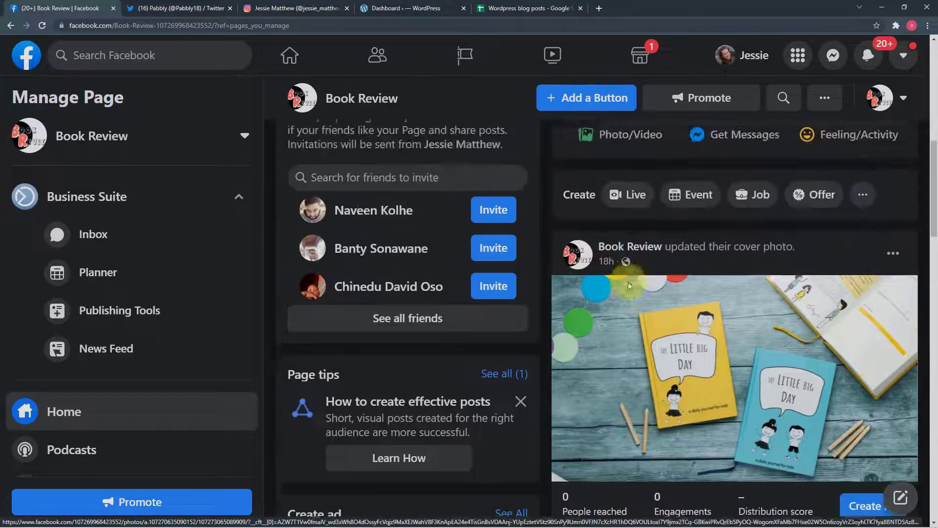
{"action": "left_click", "coordinate": [518, 12]}
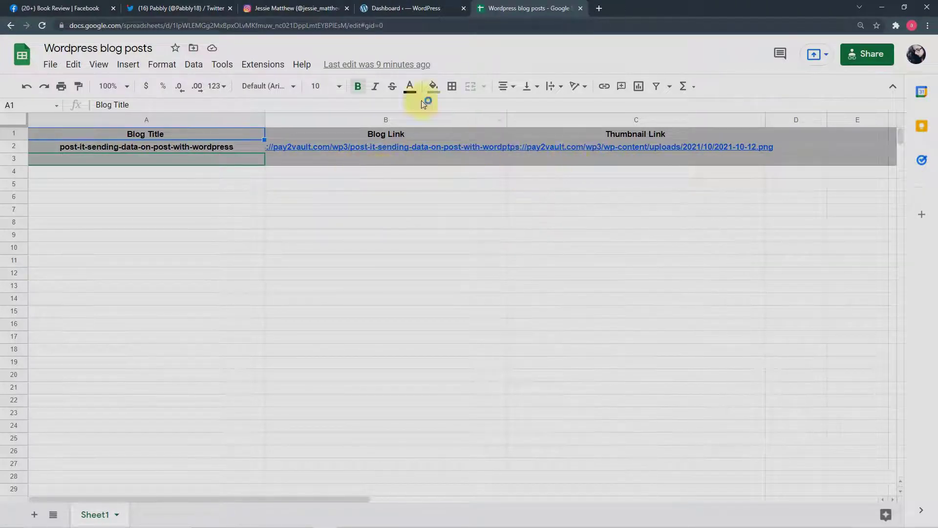
Step: Switch to the WordPress dashboard, start a new blog post and look over its empty editor
{"action": "left_click", "coordinate": [396, 10]}
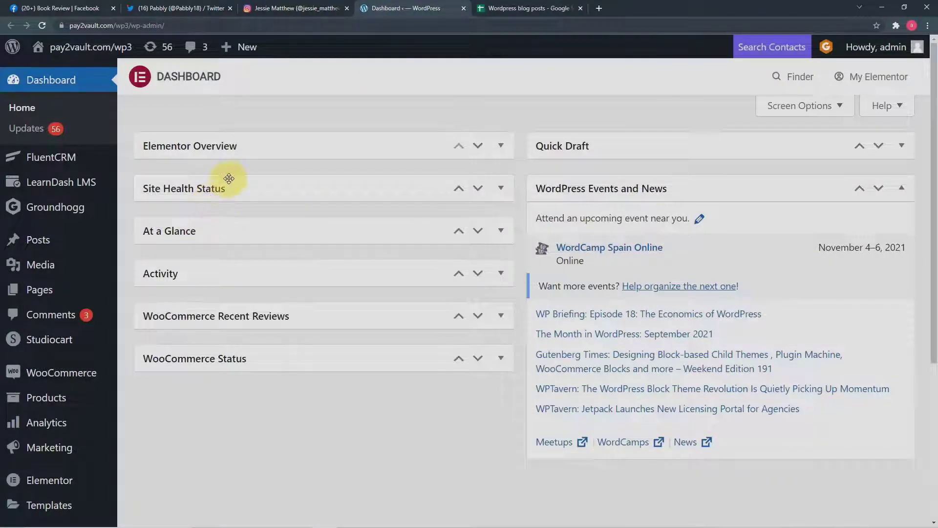
{"action": "mouse_move", "coordinate": [65, 234]}
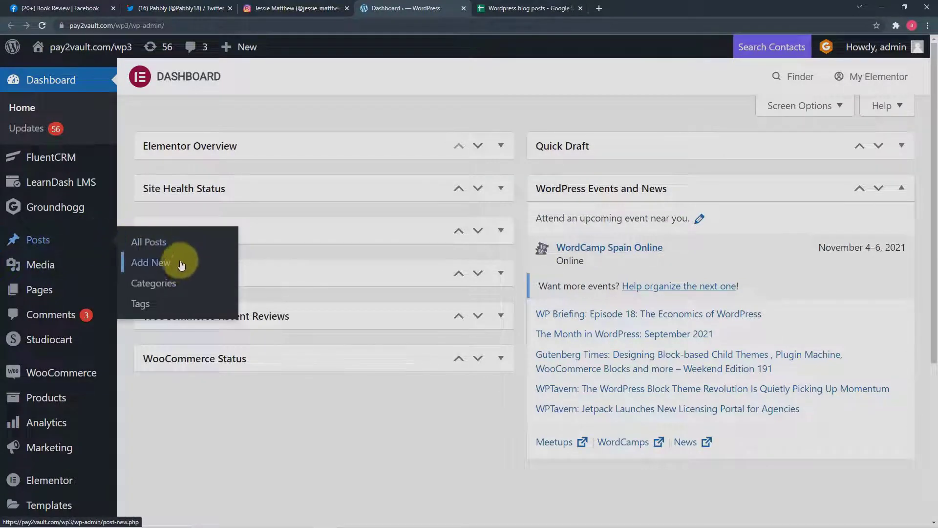
{"action": "left_click", "coordinate": [181, 264]}
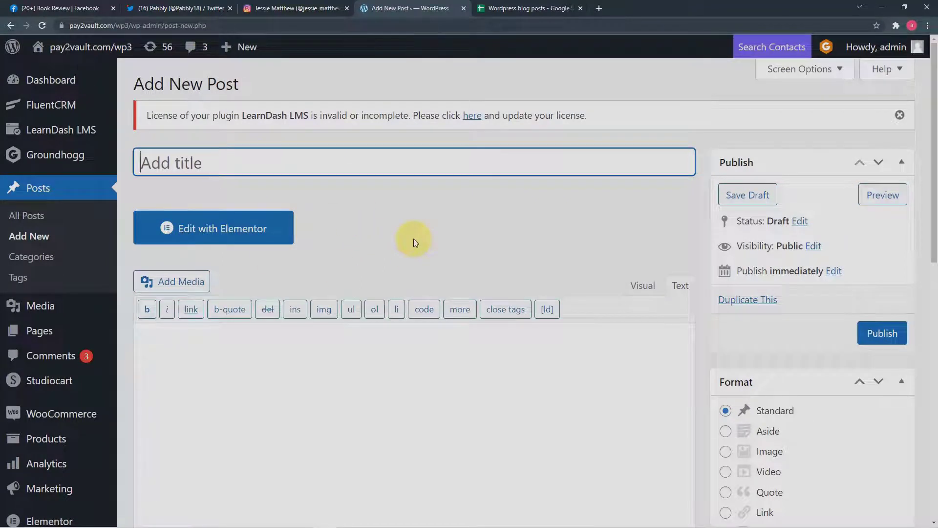
{"action": "scroll", "coordinate": [410, 351], "scroll_direction": "down", "scroll_amount": 3}
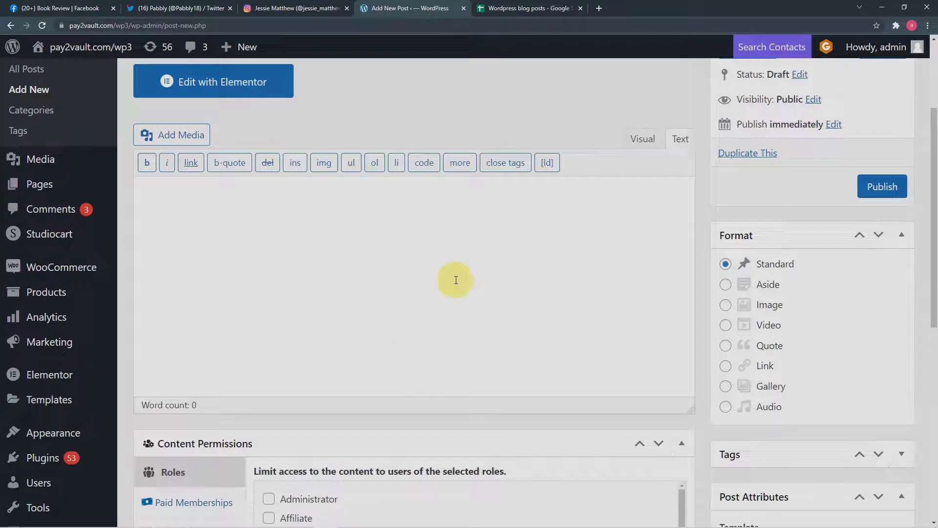
{"action": "scroll", "coordinate": [456, 280], "scroll_direction": "up", "scroll_amount": 3}
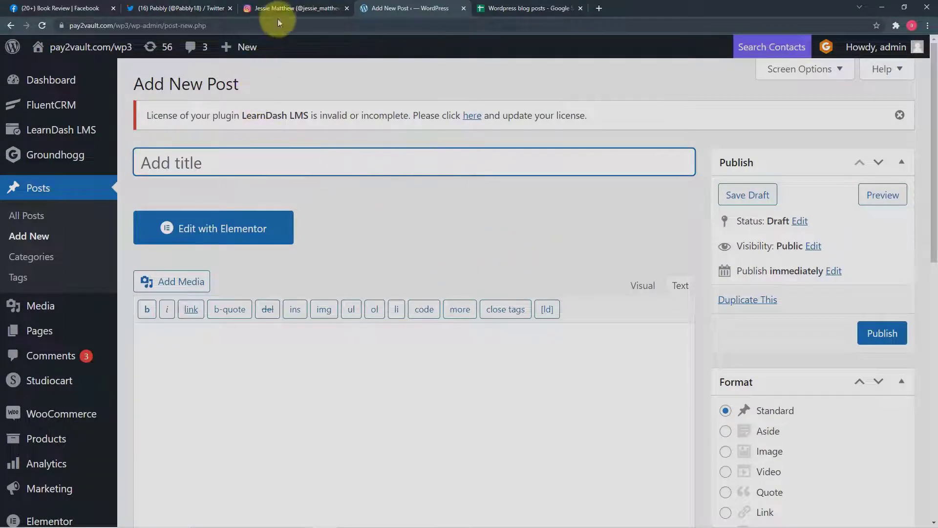
Step: Check the Instagram profile, Twitter profile, Facebook page and Google Sheets spreadsheet ahead of publishing the blog post
{"action": "left_click", "coordinate": [296, 11]}
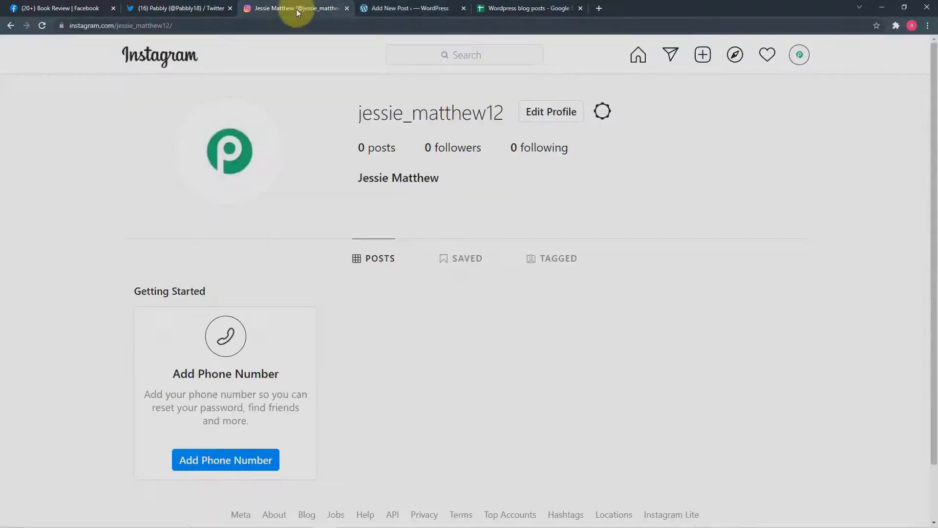
{"action": "left_click", "coordinate": [186, 9]}
{"action": "left_click", "coordinate": [78, 14]}
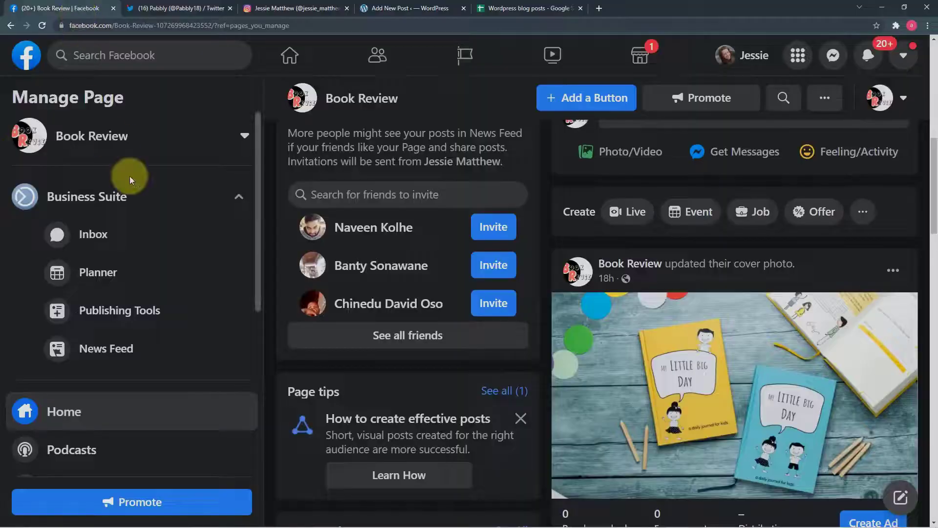
{"action": "left_click", "coordinate": [508, 9]}
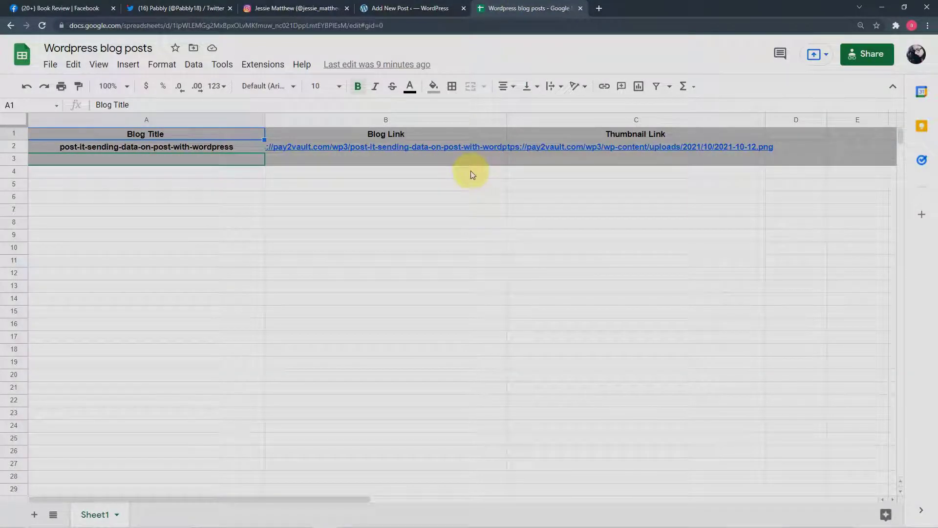
Step: Check the content and featured image of the WordPress post "Book Review : The Alchemist by Paulo Coelho" and publish it
{"action": "left_click", "coordinate": [403, 14]}
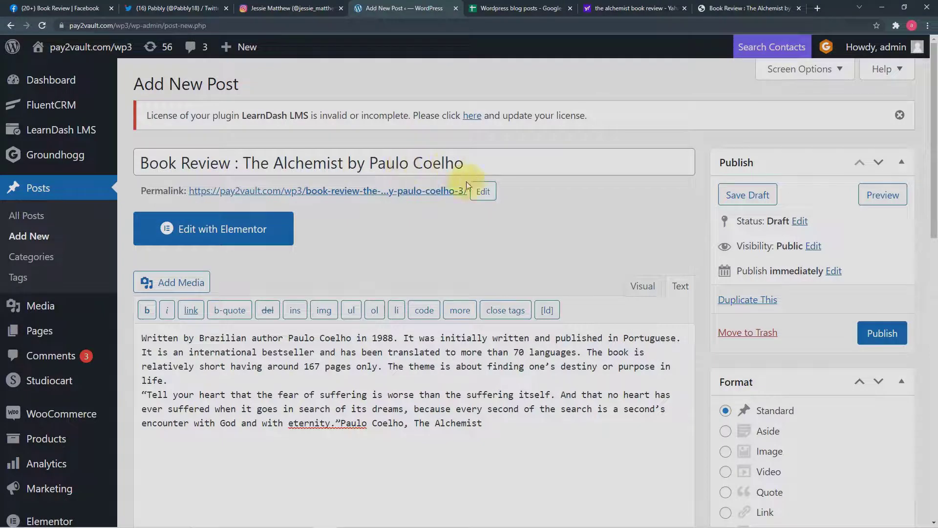
{"action": "scroll", "coordinate": [377, 250], "scroll_direction": "down", "scroll_amount": 2}
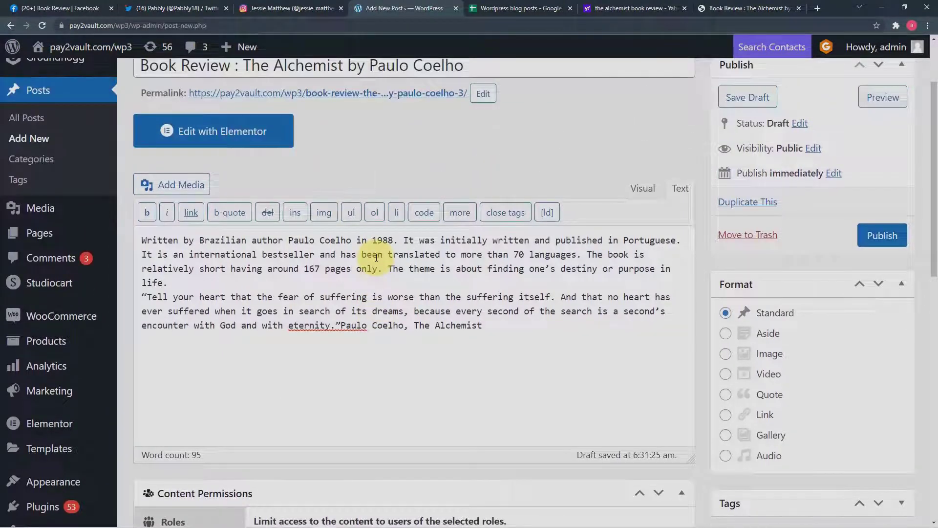
{"action": "scroll", "coordinate": [377, 257], "scroll_direction": "down", "scroll_amount": 6}
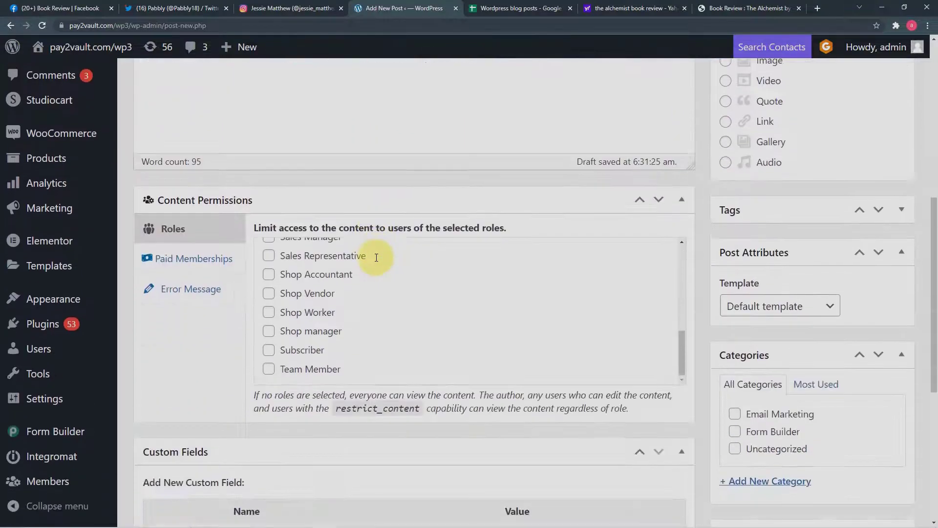
{"action": "scroll", "coordinate": [512, 301], "scroll_direction": "down", "scroll_amount": 6}
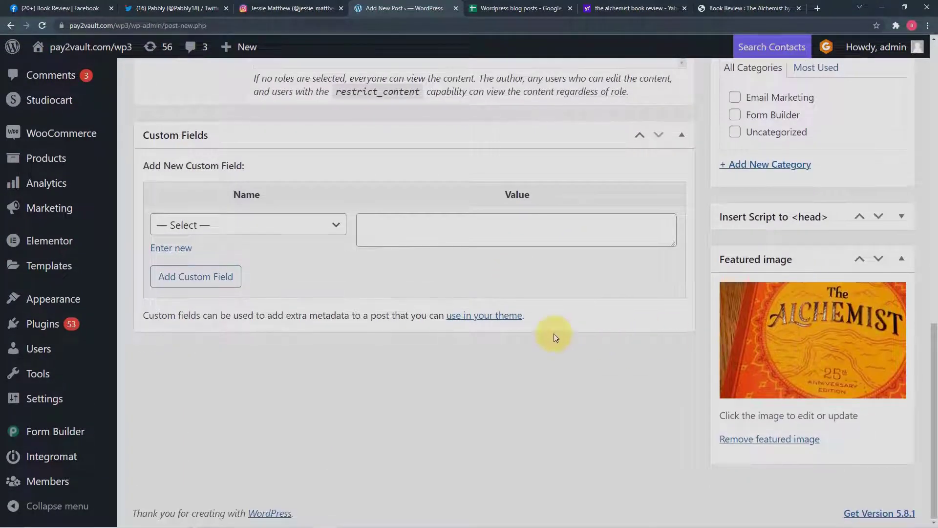
{"action": "scroll", "coordinate": [554, 336], "scroll_direction": "up", "scroll_amount": 3}
{"action": "scroll", "coordinate": [553, 333], "scroll_direction": "up", "scroll_amount": 11}
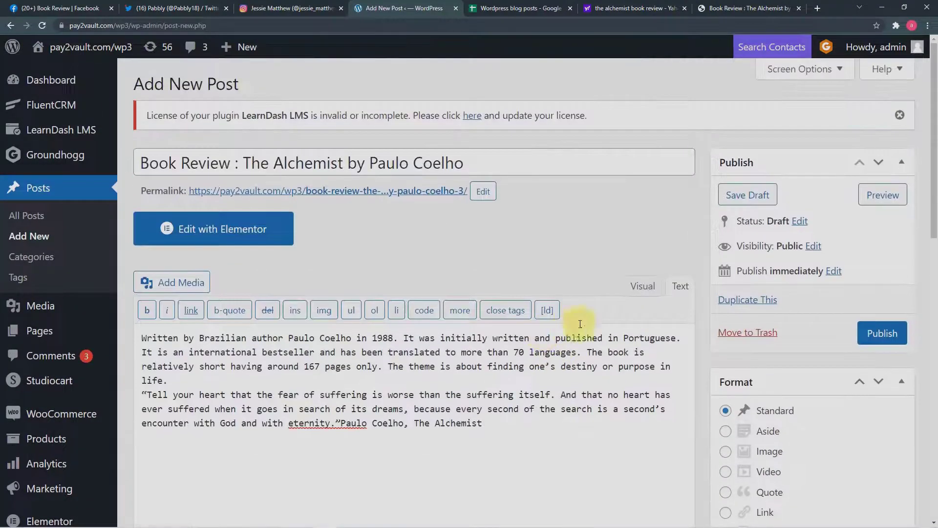
{"action": "left_click", "coordinate": [877, 333]}
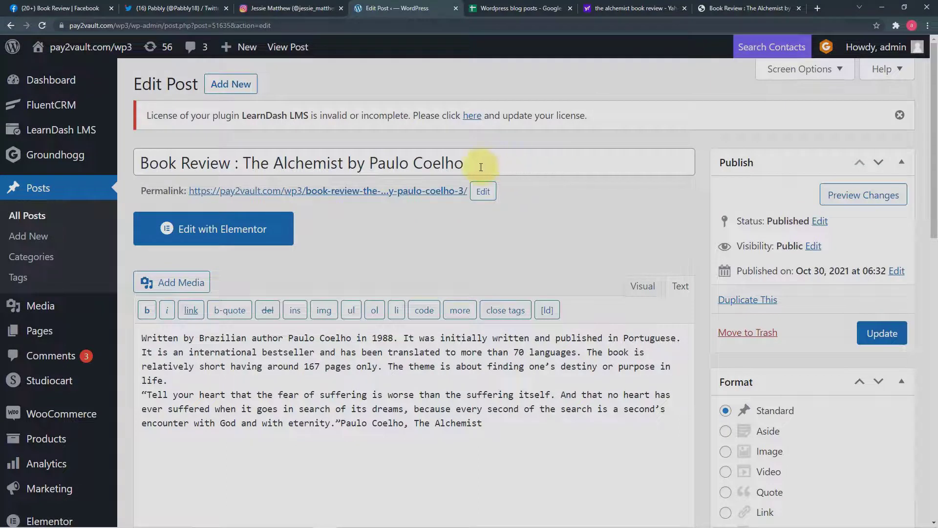
Step: Reload the Instagram profile, view the Alchemist post's image and caption, and close it
{"action": "left_click", "coordinate": [293, 8]}
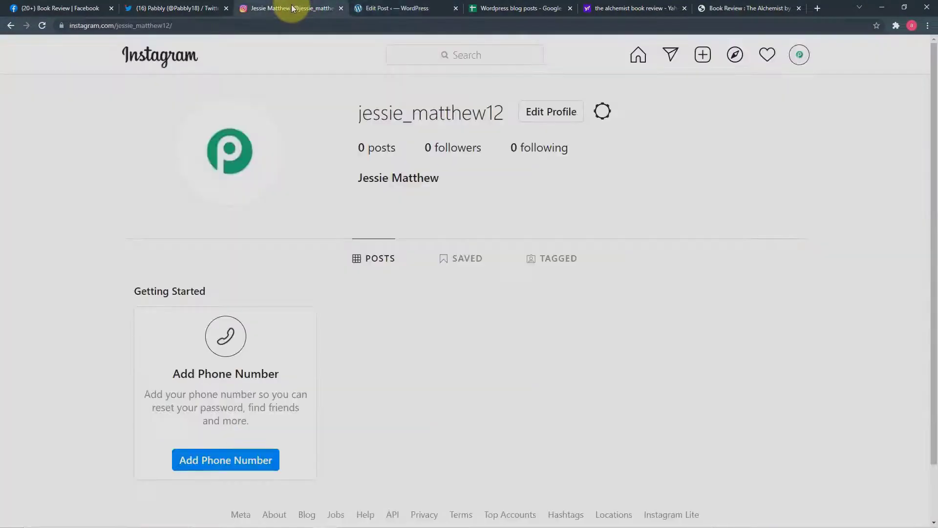
{"action": "left_click", "coordinate": [42, 25]}
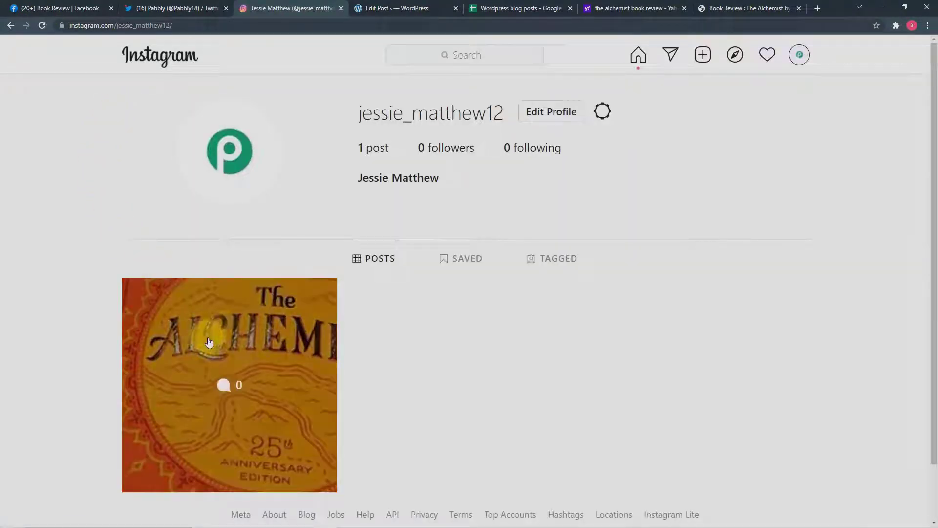
{"action": "scroll", "coordinate": [239, 331], "scroll_direction": "down", "scroll_amount": 1}
{"action": "left_click", "coordinate": [226, 321]}
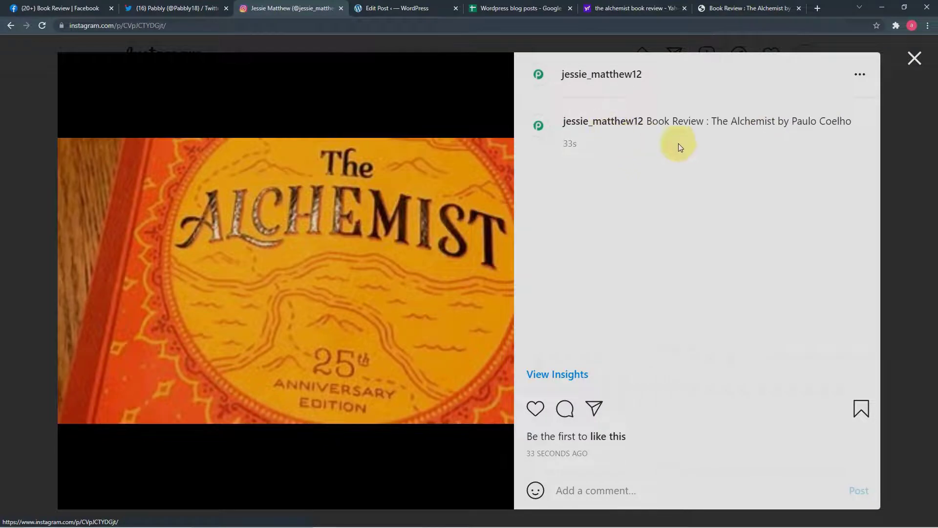
{"action": "left_click", "coordinate": [914, 60]}
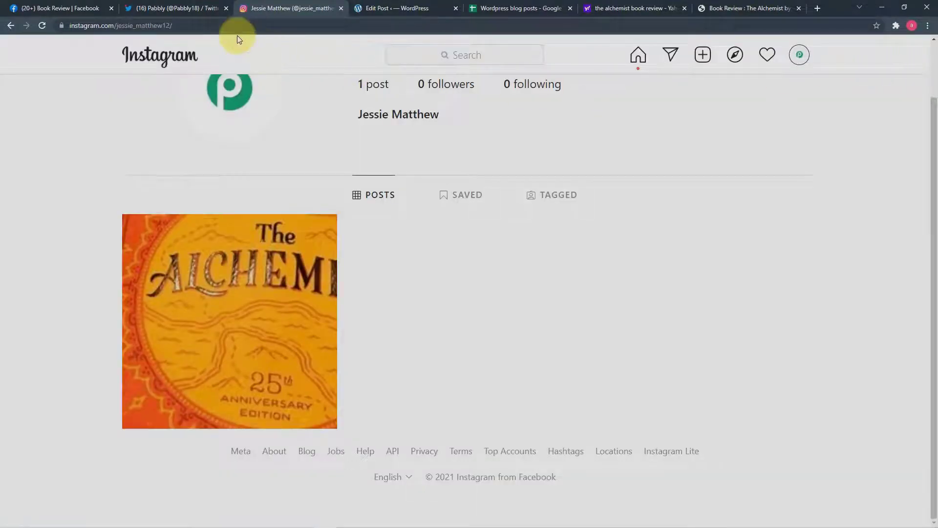
Step: Reload the Pabbly Twitter profile and examine the newest tweet's blog link and image
{"action": "left_click", "coordinate": [198, 12]}
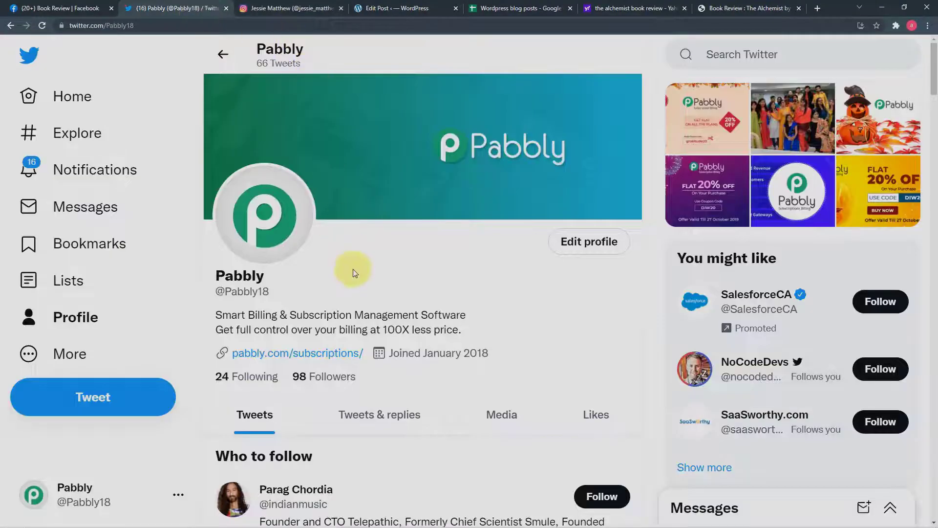
{"action": "left_click", "coordinate": [42, 25]}
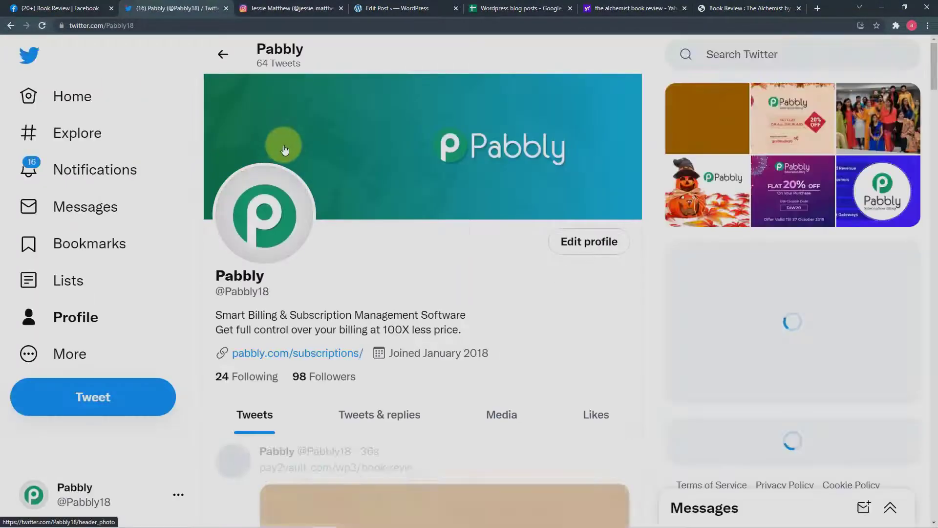
{"action": "scroll", "coordinate": [332, 169], "scroll_direction": "down", "scroll_amount": 6}
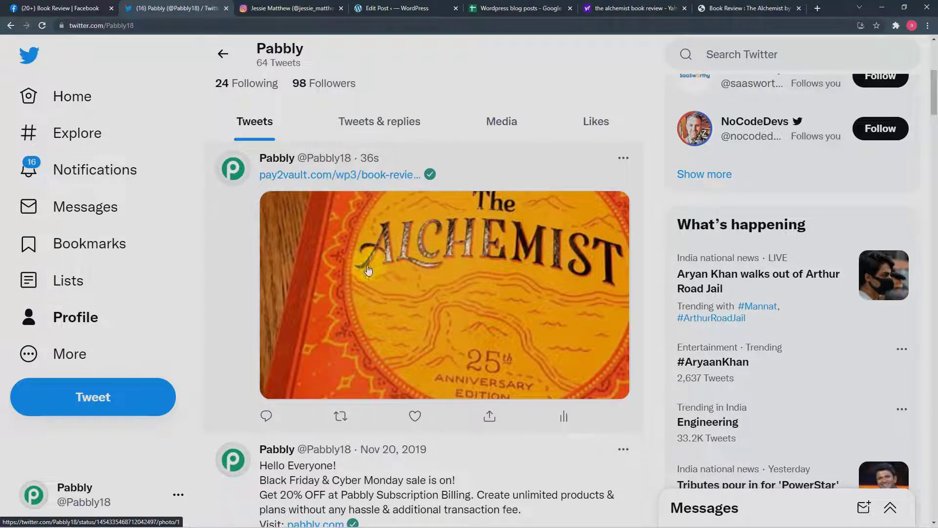
Step: Reload the Book Review Facebook page and examine the newest post's title and link preview
{"action": "left_click", "coordinate": [78, 14]}
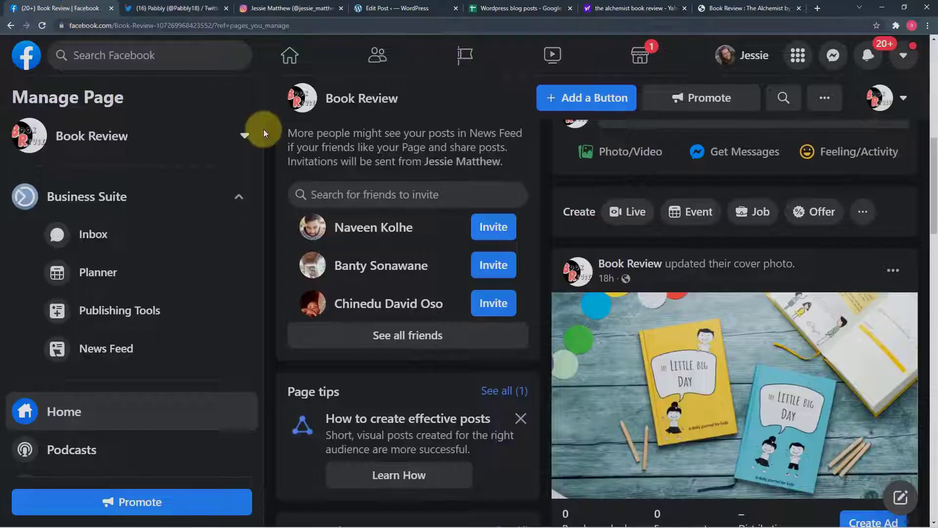
{"action": "scroll", "coordinate": [613, 308], "scroll_direction": "down", "scroll_amount": 5}
{"action": "scroll", "coordinate": [618, 309], "scroll_direction": "down", "scroll_amount": 3}
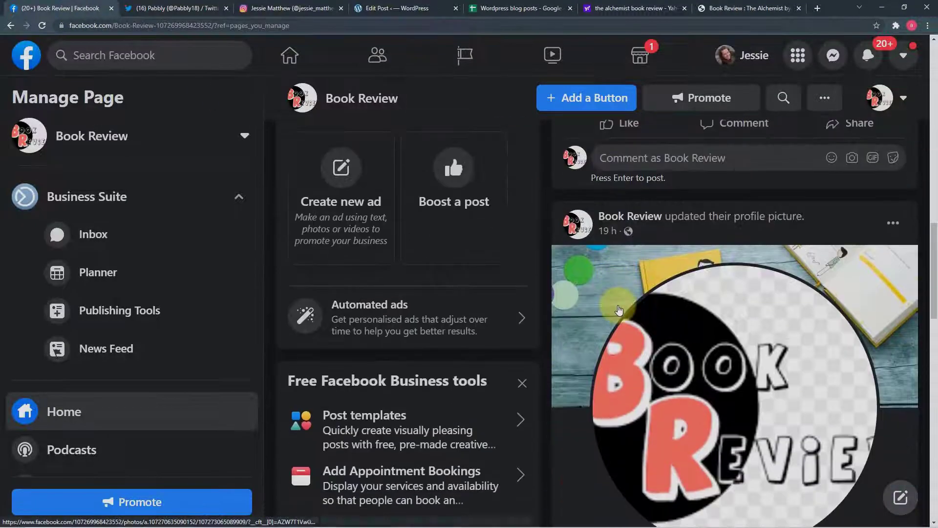
{"action": "left_click", "coordinate": [42, 27]}
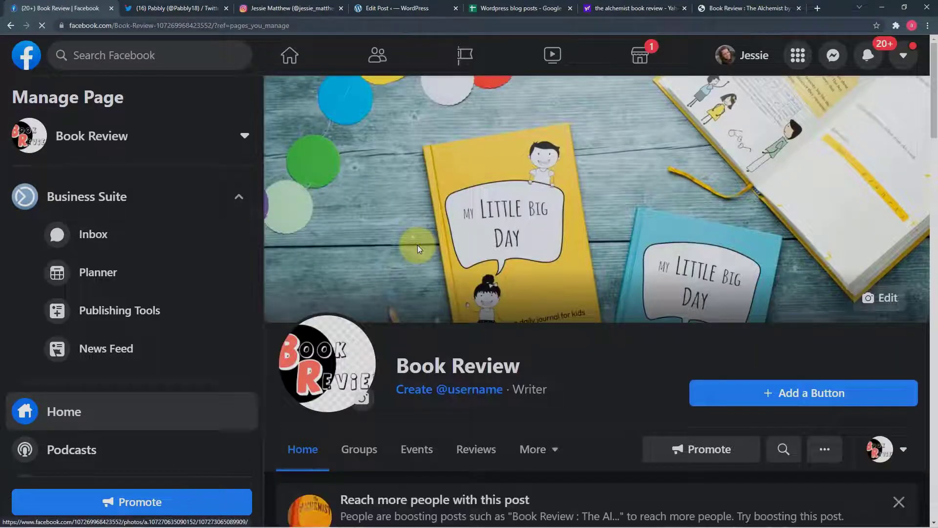
{"action": "scroll", "coordinate": [417, 244], "scroll_direction": "down", "scroll_amount": 10}
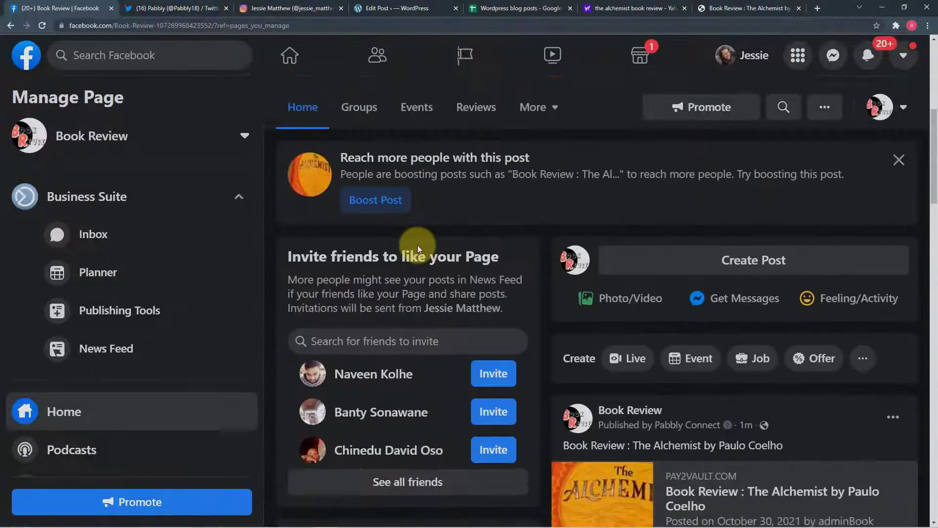
{"action": "scroll", "coordinate": [418, 245], "scroll_direction": "down", "scroll_amount": 1}
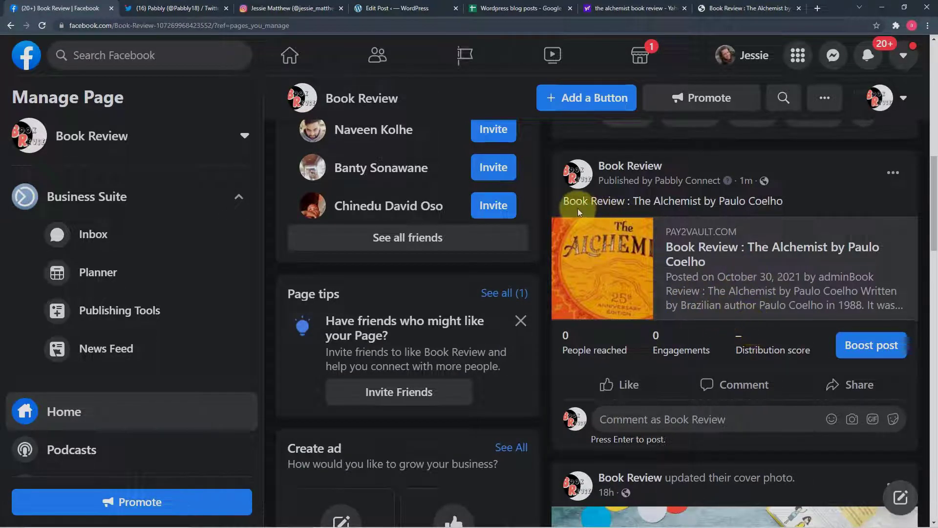
Step: Open the blog article linked in the Facebook post and check its featured image, title and text
{"action": "left_click", "coordinate": [719, 291]}
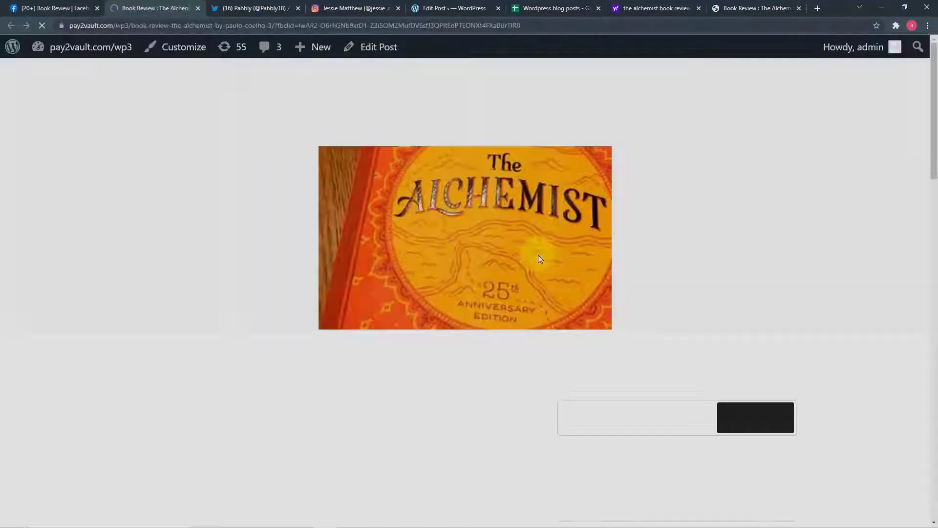
{"action": "scroll", "coordinate": [508, 252], "scroll_direction": "down", "scroll_amount": 4}
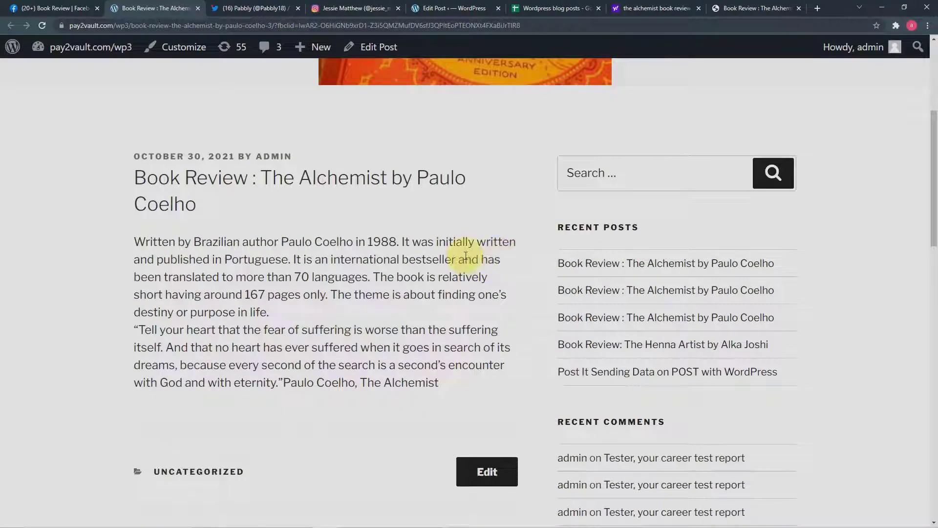
{"action": "scroll", "coordinate": [420, 302], "scroll_direction": "up", "scroll_amount": 2}
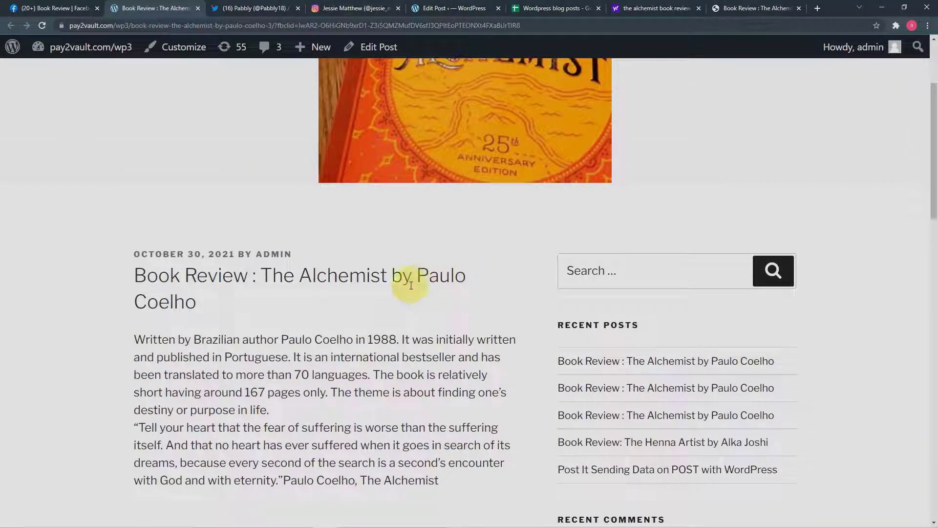
Step: Examine the Alchemist post's title, blog link and thumbnail link in the Google Sheets spreadsheet, and return to the WordPress post
{"action": "left_click", "coordinate": [541, 11]}
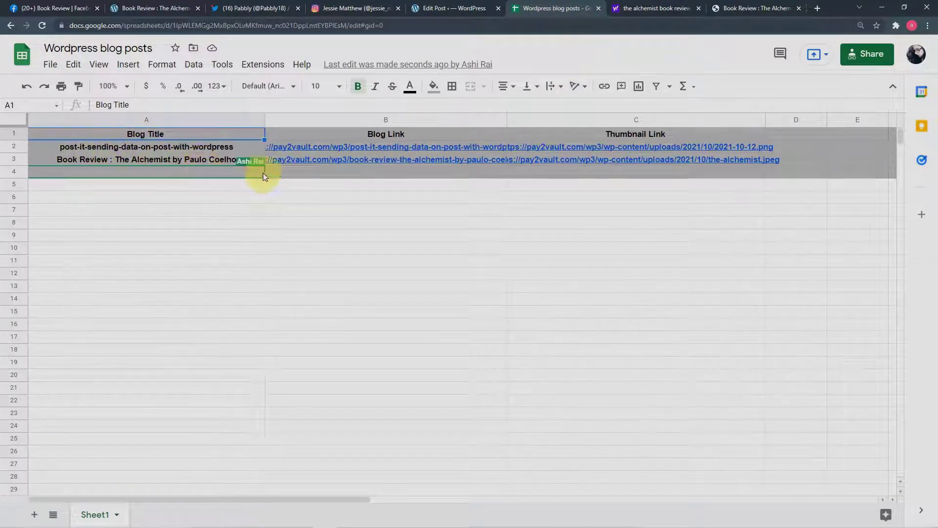
{"action": "mouse_move", "coordinate": [625, 162]}
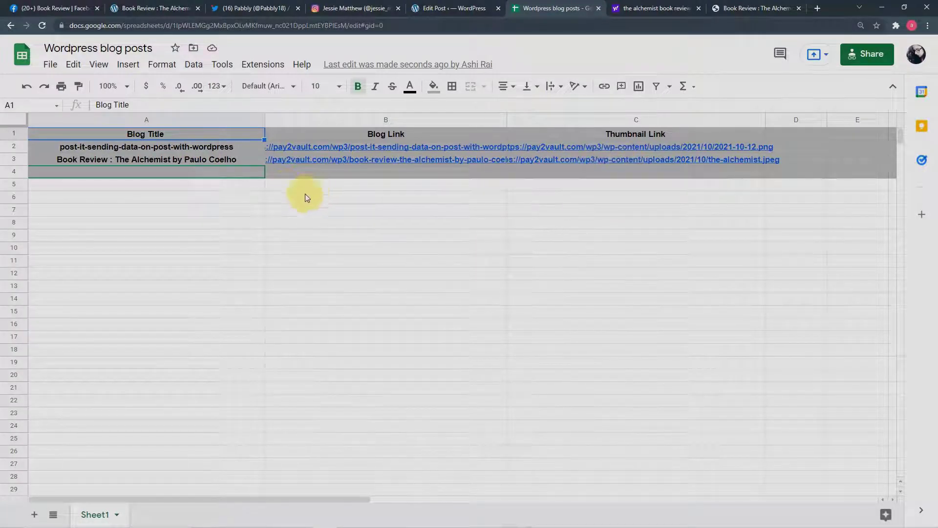
{"action": "left_click", "coordinate": [440, 9]}
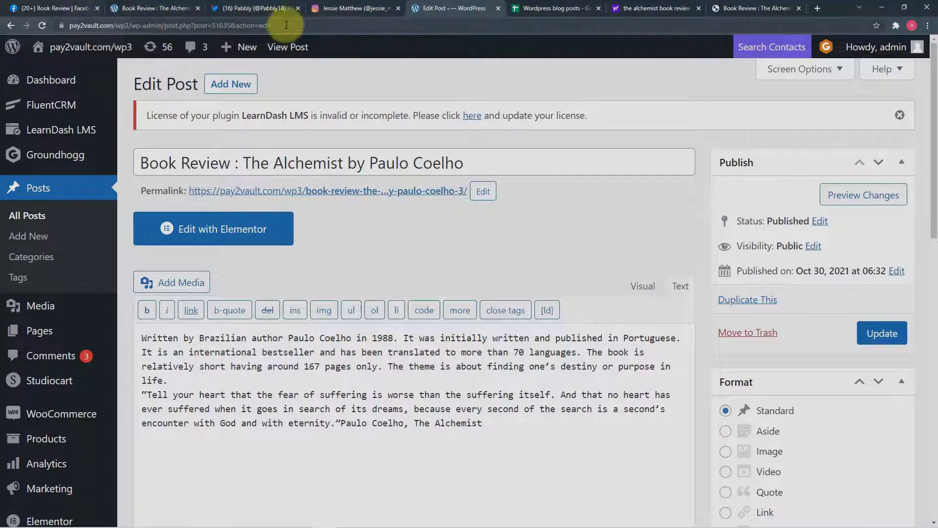
Step: Review the shared Alchemist post in Google Sheets, Twitter, Instagram and Facebook, and switch to the slide listing the three integration steps
{"action": "left_click", "coordinate": [543, 10]}
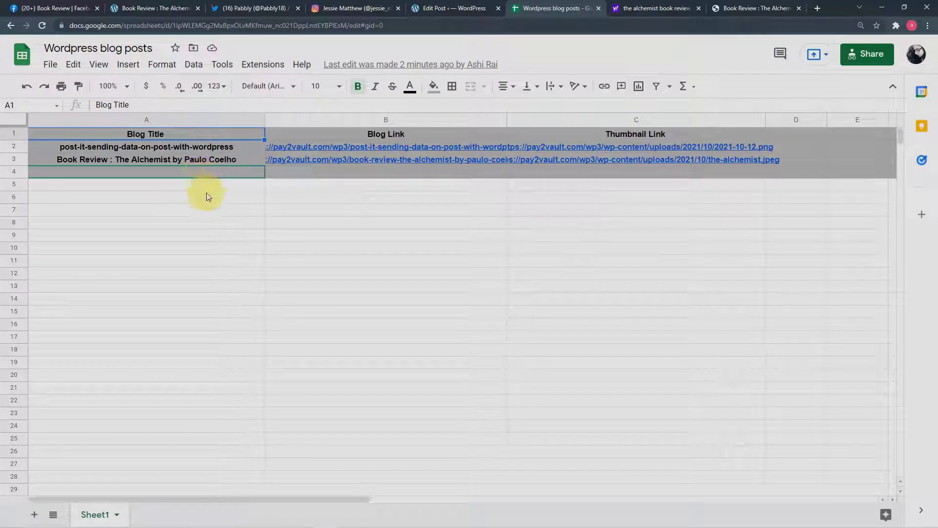
{"action": "left_click", "coordinate": [436, 11]}
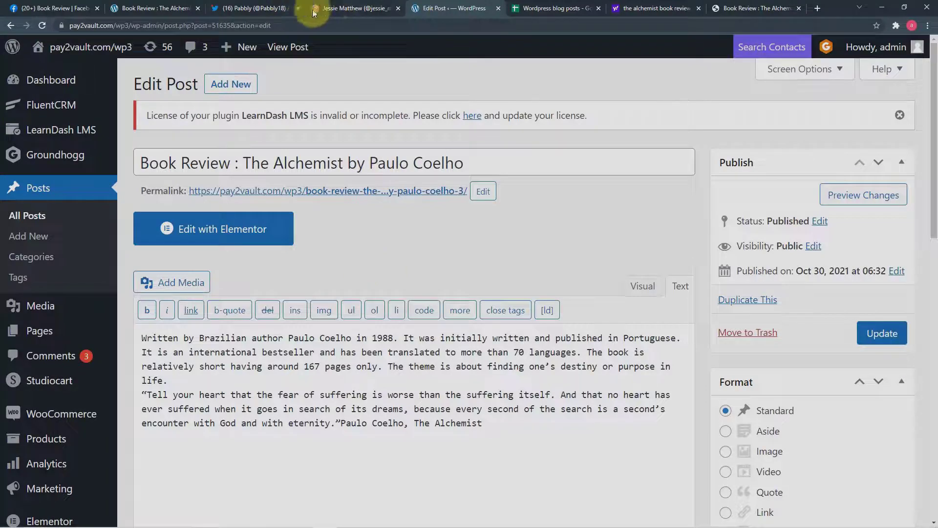
{"action": "left_click", "coordinate": [267, 9]}
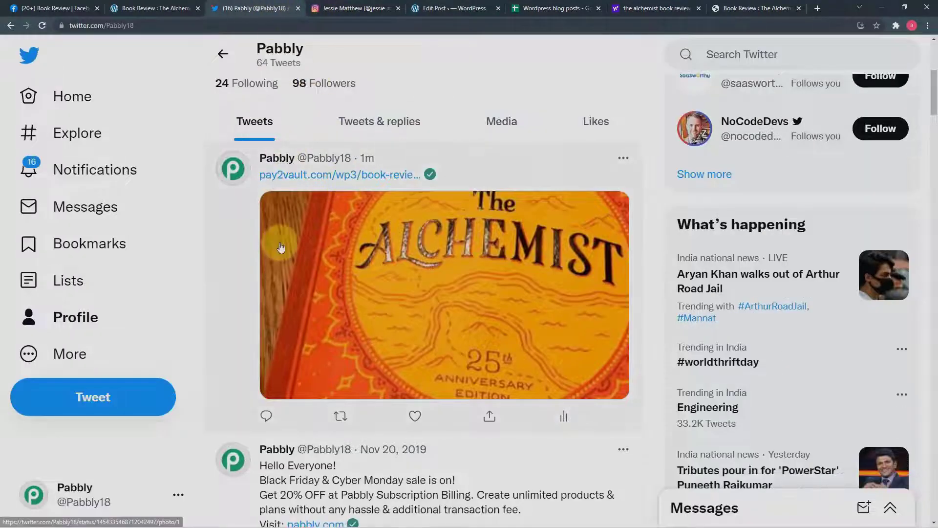
{"action": "left_click", "coordinate": [351, 9]}
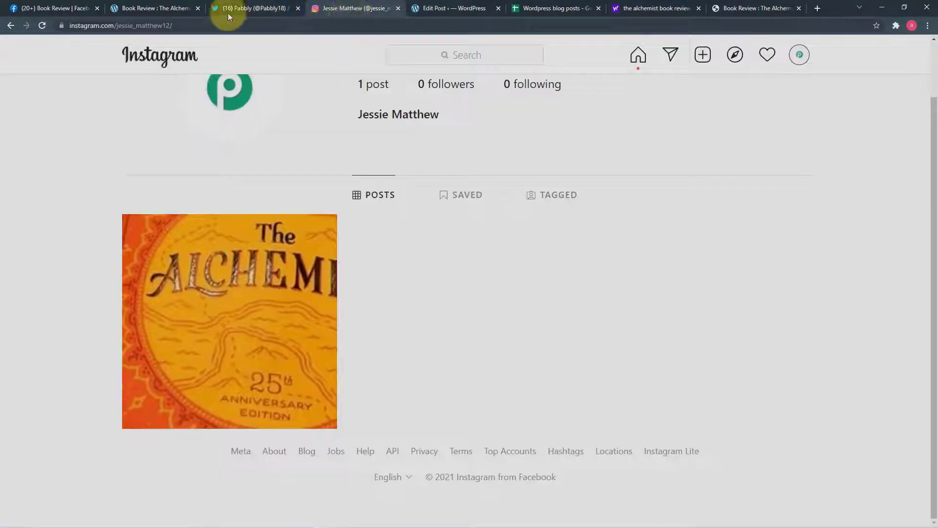
{"action": "left_click", "coordinate": [74, 8]}
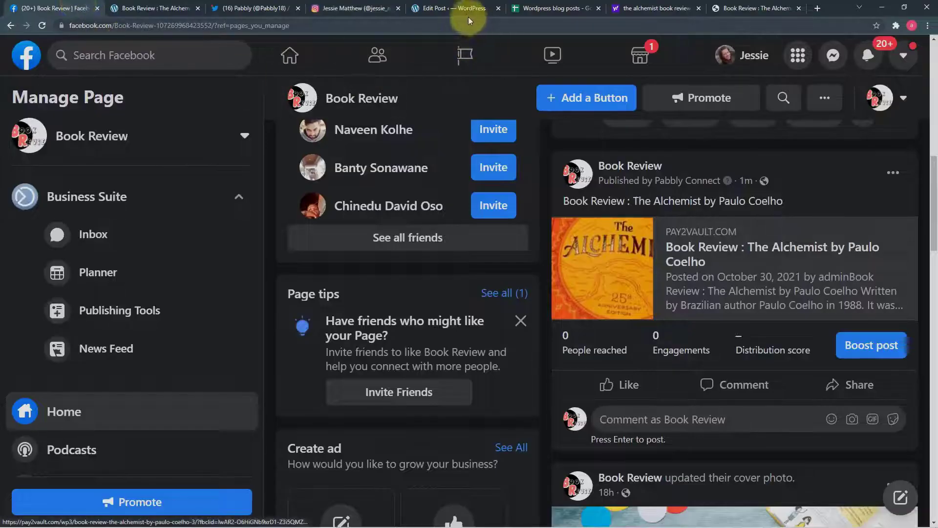
{"action": "left_click", "coordinate": [544, 10]}
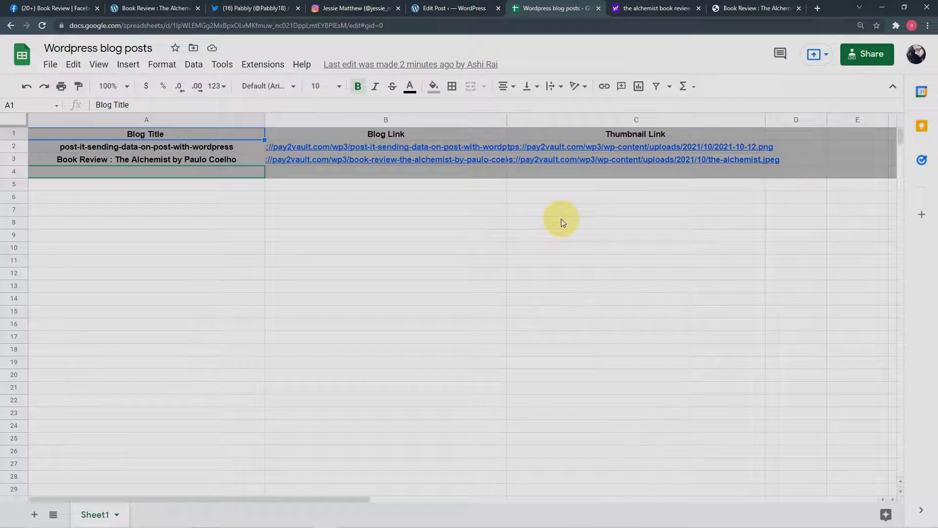
{"action": "left_click", "coordinate": [442, 12]}
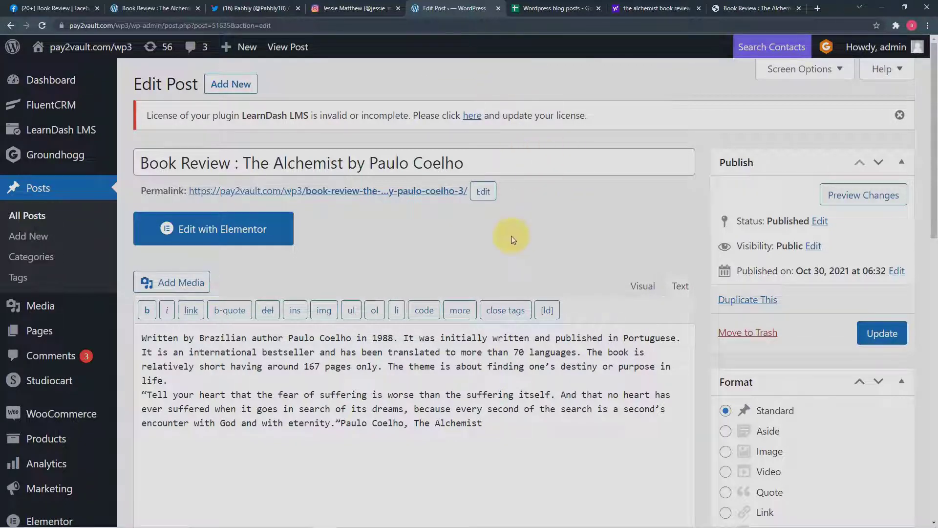
{"action": "key", "text": "alt+Tab"}
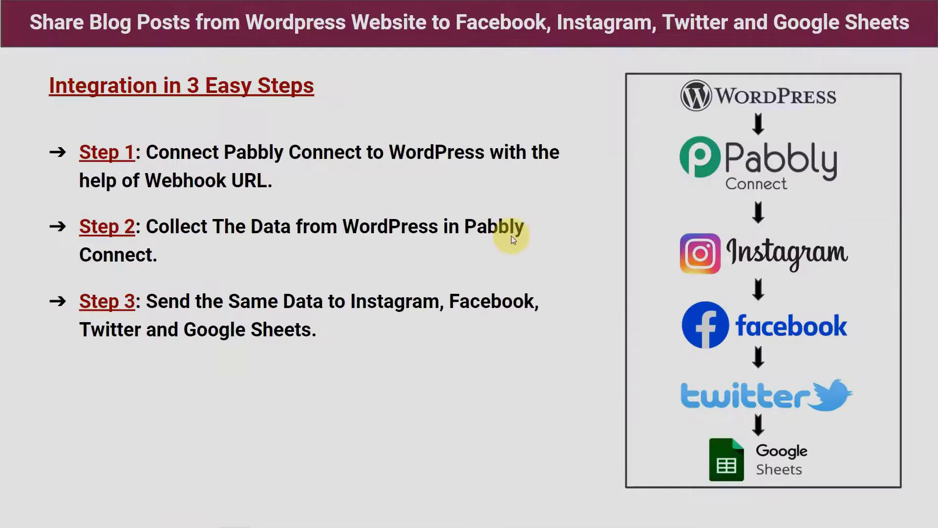
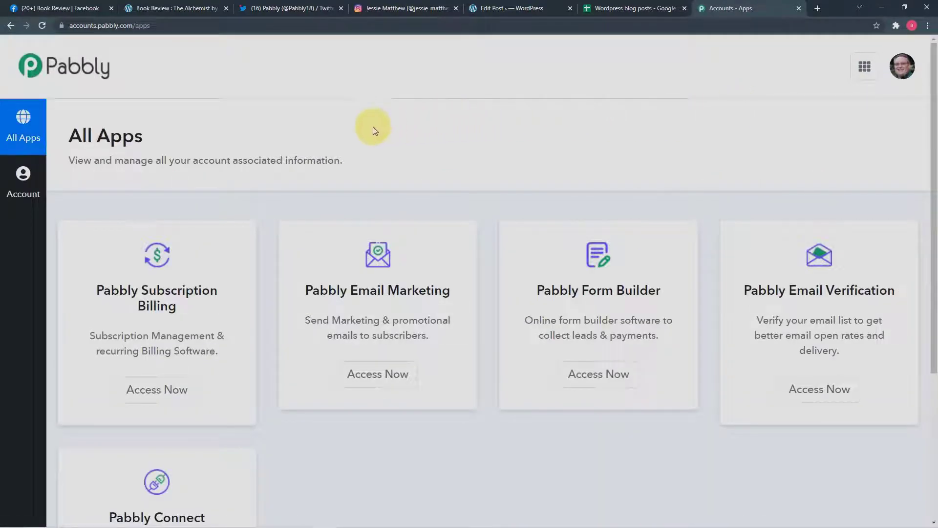
Step: Open Pabbly Connect from the Pabbly All Apps page and look through the existing workflows on its dashboard
{"action": "scroll", "coordinate": [317, 138], "scroll_direction": "down", "scroll_amount": 5}
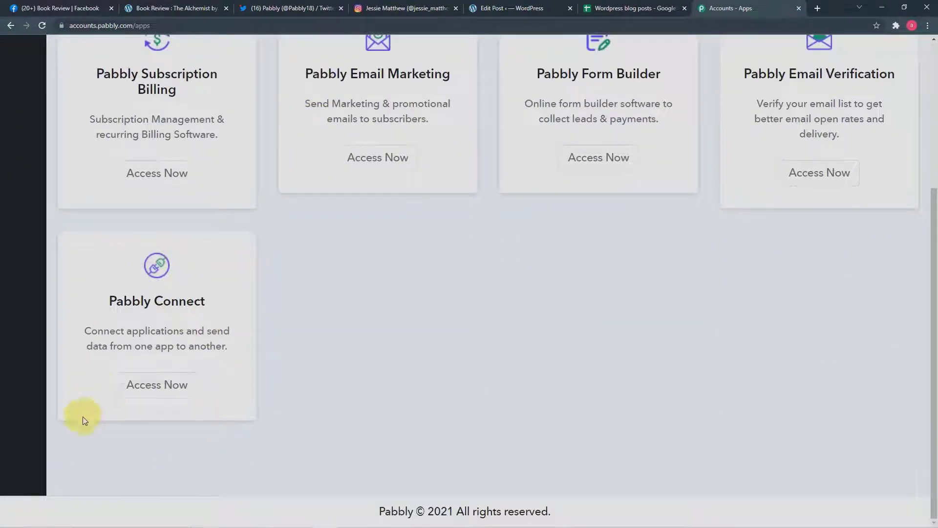
{"action": "left_click", "coordinate": [153, 396]}
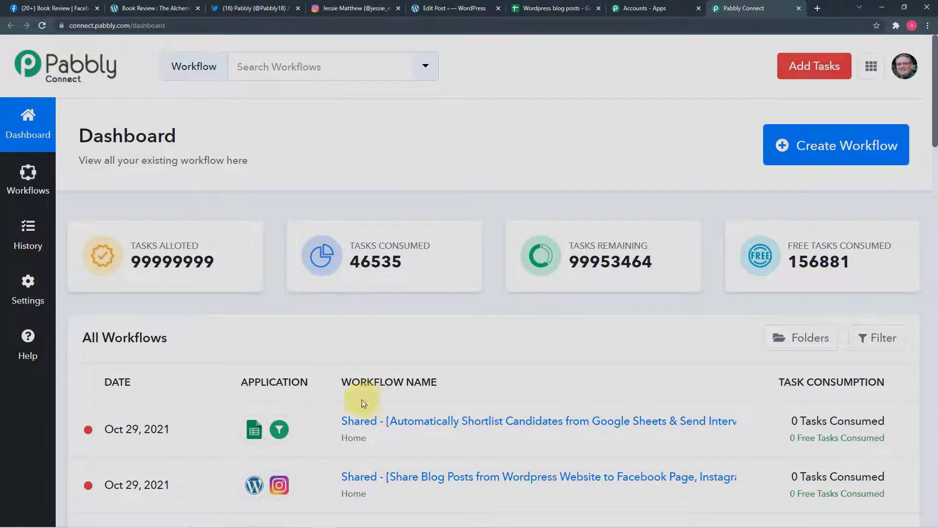
{"action": "scroll", "coordinate": [376, 396], "scroll_direction": "down", "scroll_amount": 12}
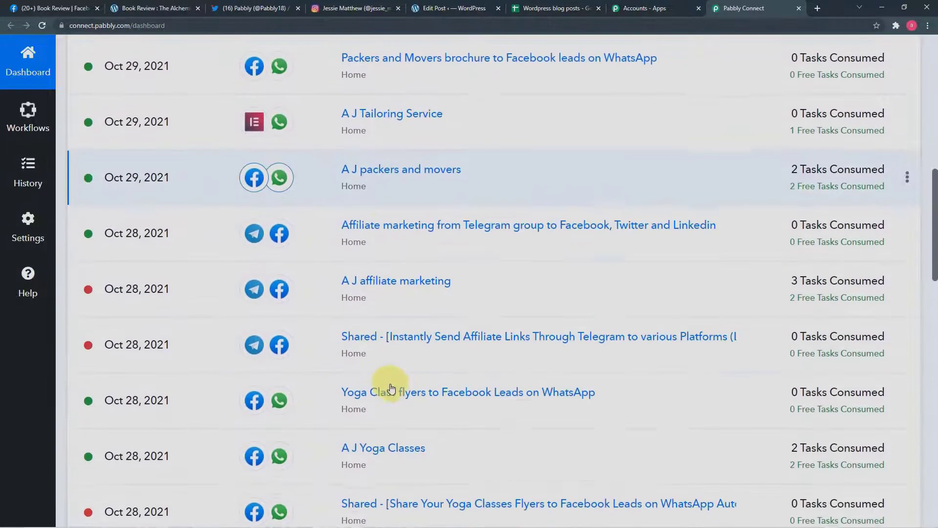
{"action": "scroll", "coordinate": [391, 388], "scroll_direction": "up", "scroll_amount": 12}
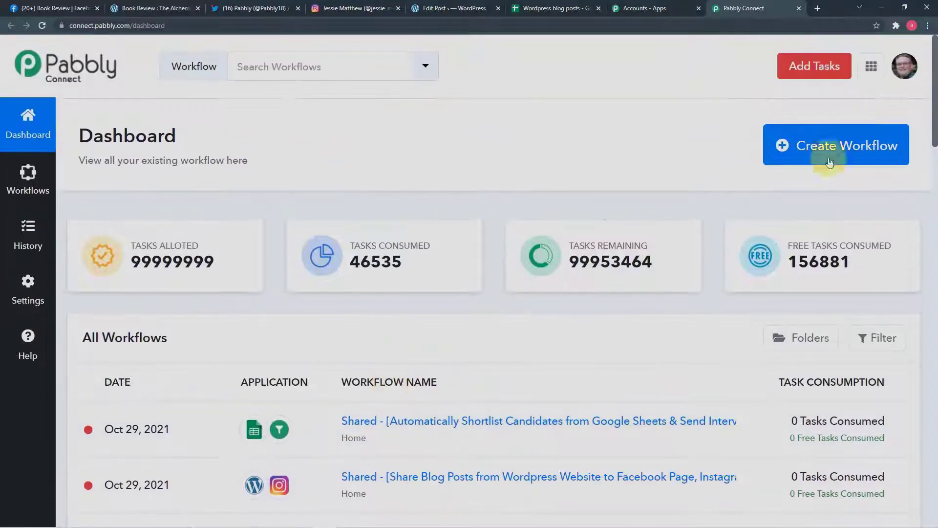
Step: Create a workflow named "Wordpress blog post to Social media platforms." and collapse its trigger section
{"action": "left_click", "coordinate": [832, 147]}
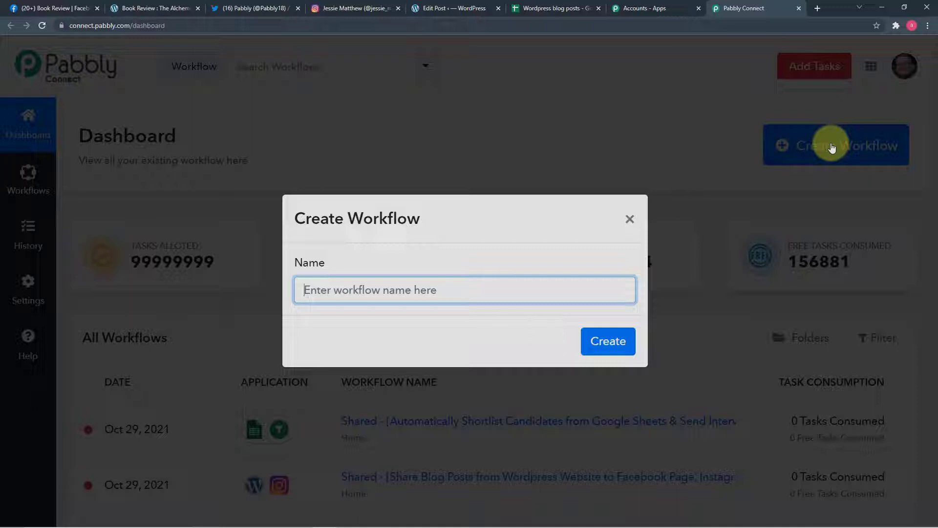
{"action": "type", "text": "Wordpress blog post to Social media platforms."}
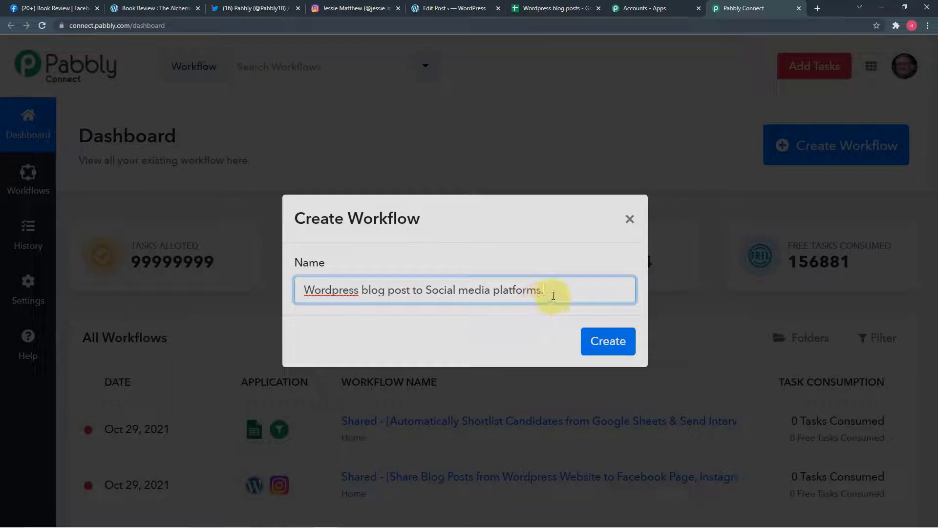
{"action": "left_click", "coordinate": [610, 343]}
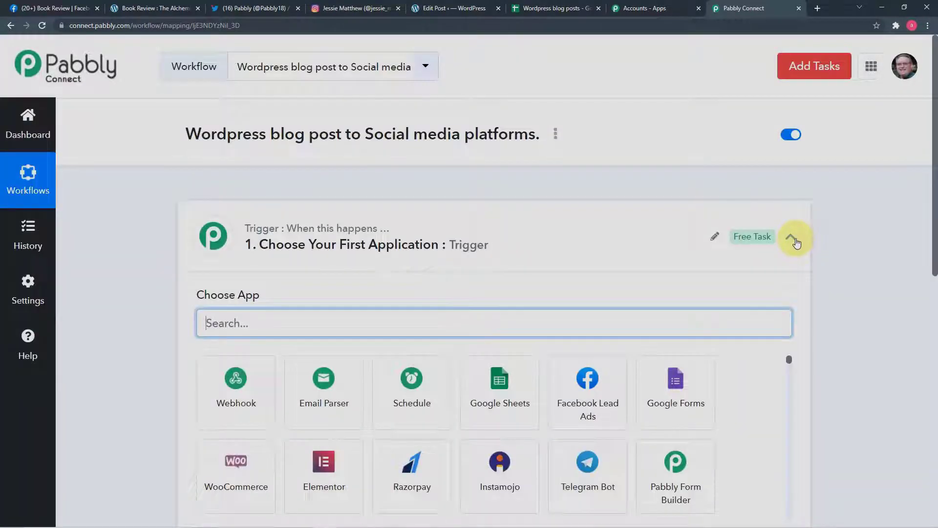
{"action": "left_click", "coordinate": [795, 241]}
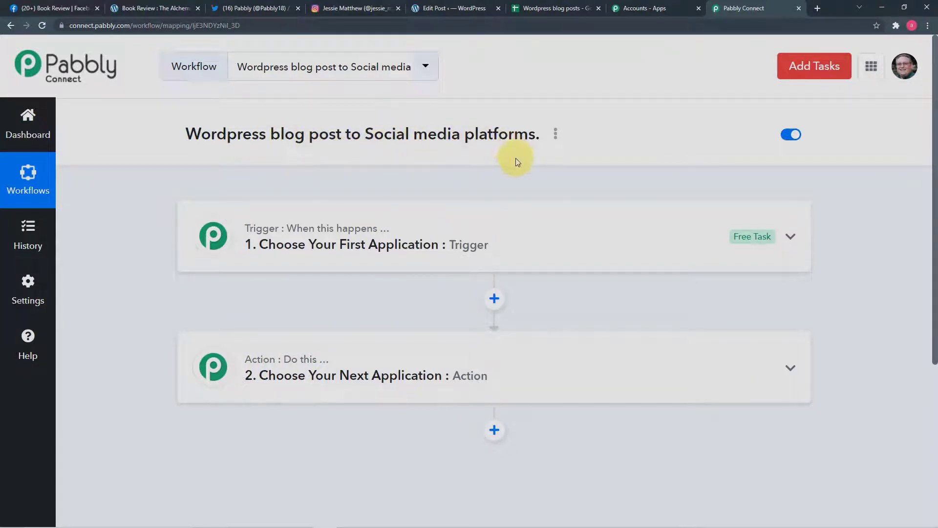
Step: Expand the workflow's trigger section and choose WordPress as the trigger application
{"action": "left_click", "coordinate": [332, 251]}
{"action": "scroll", "coordinate": [329, 252], "scroll_direction": "down", "scroll_amount": 2}
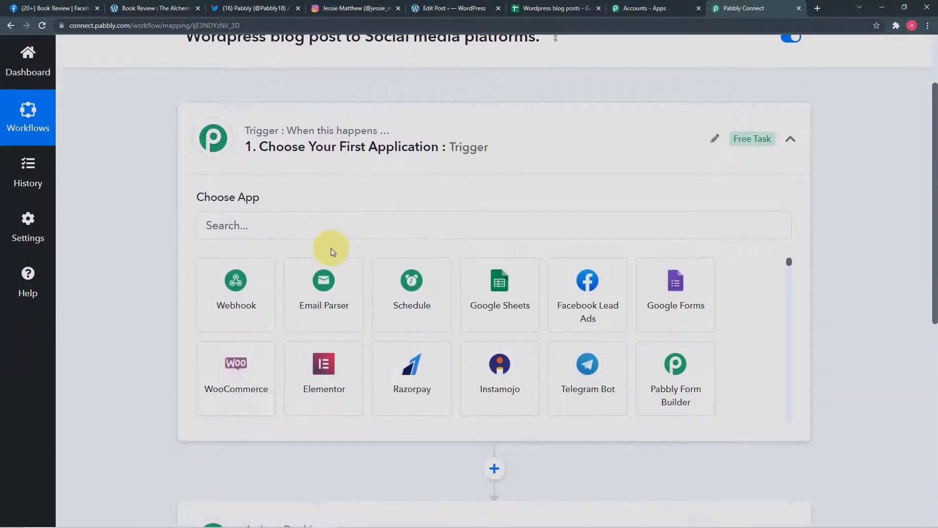
{"action": "left_click", "coordinate": [351, 223]}
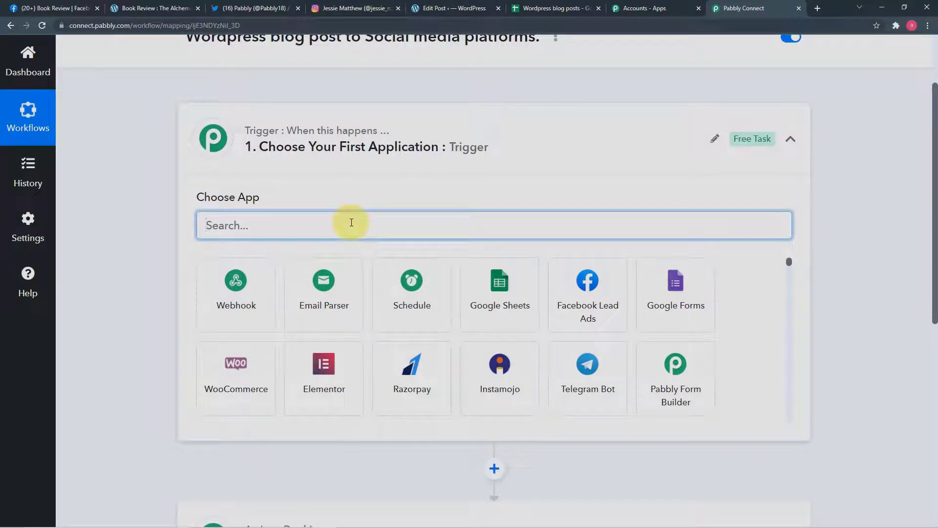
{"action": "type", "text": "wor"}
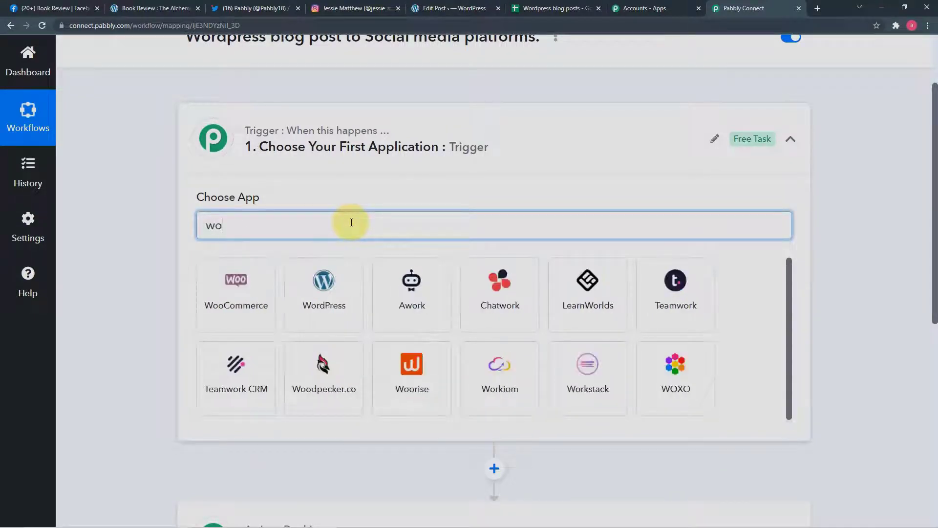
{"action": "left_click", "coordinate": [246, 307]}
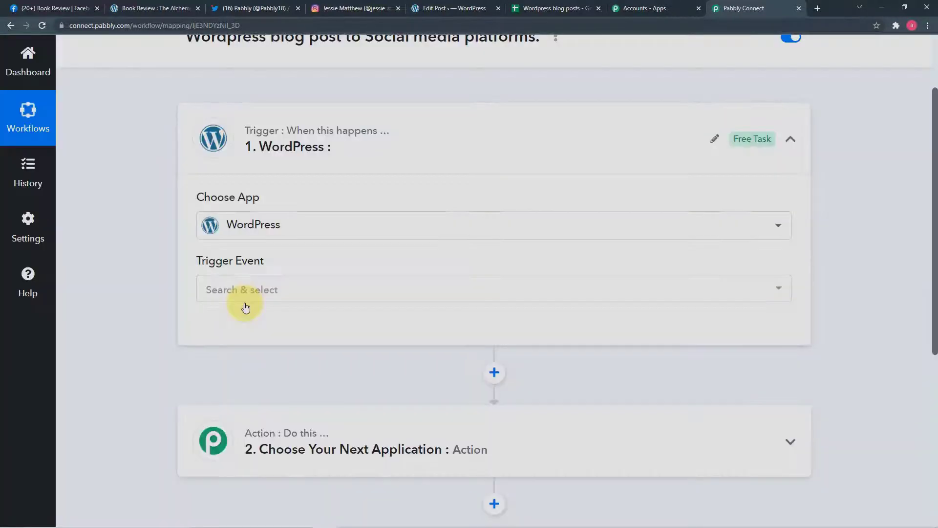
Step: Set the WordPress trigger event to New Post Published and read the webhook setup instructions
{"action": "left_click", "coordinate": [252, 295]}
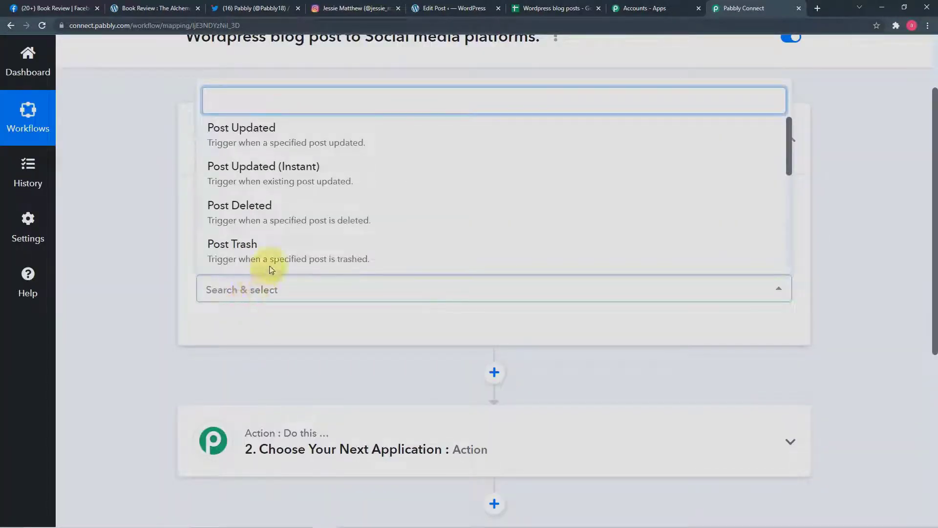
{"action": "scroll", "coordinate": [325, 183], "scroll_direction": "down", "scroll_amount": 5}
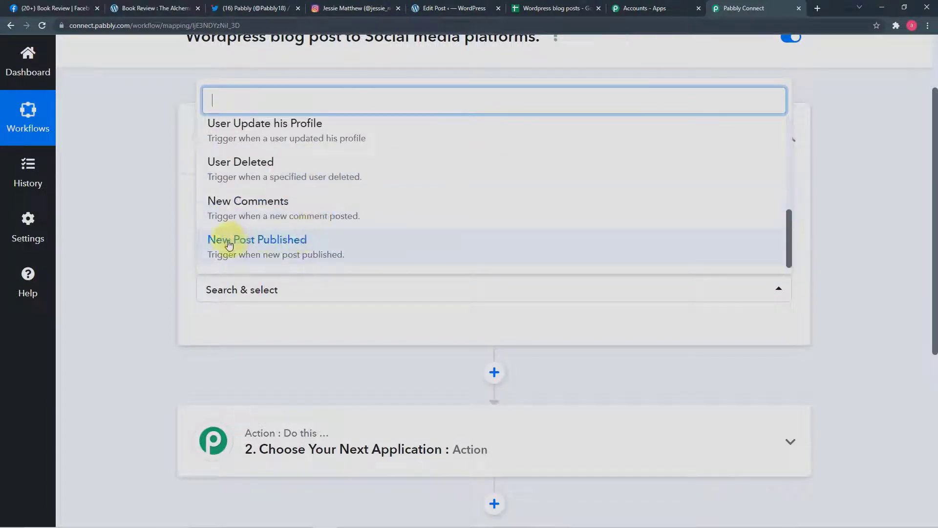
{"action": "left_click", "coordinate": [255, 256]}
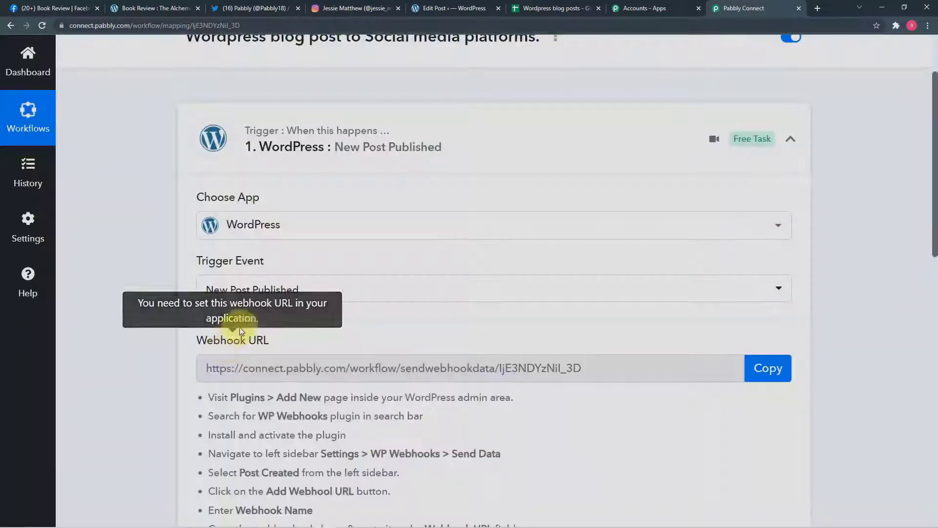
{"action": "scroll", "coordinate": [152, 315], "scroll_direction": "down", "scroll_amount": 3}
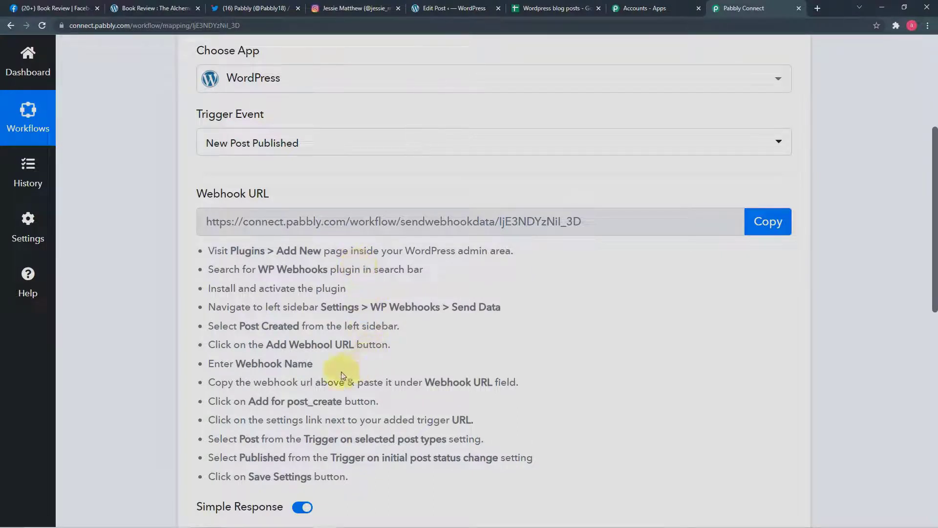
Step: Switch to the WordPress admin area and open the page for adding new plugins
{"action": "left_click", "coordinate": [137, 13]}
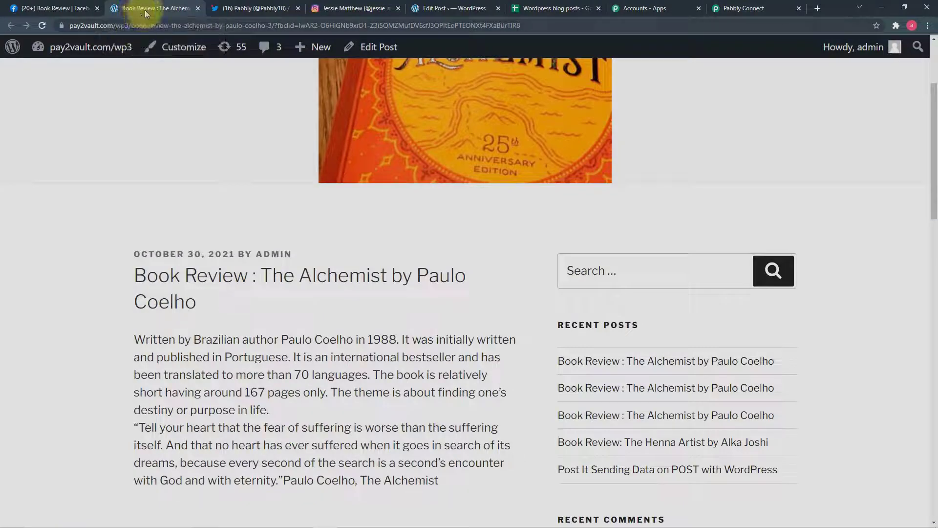
{"action": "left_click", "coordinate": [426, 9]}
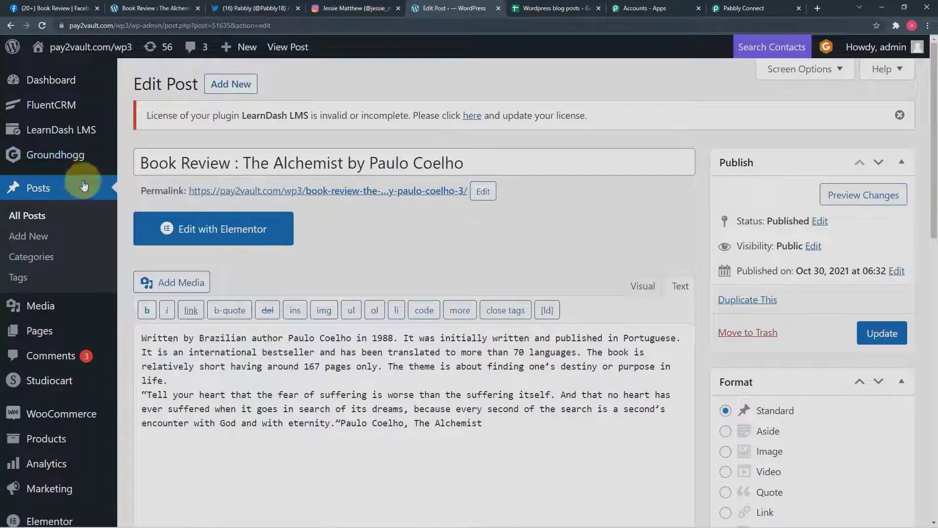
{"action": "scroll", "coordinate": [67, 217], "scroll_direction": "down", "scroll_amount": 4}
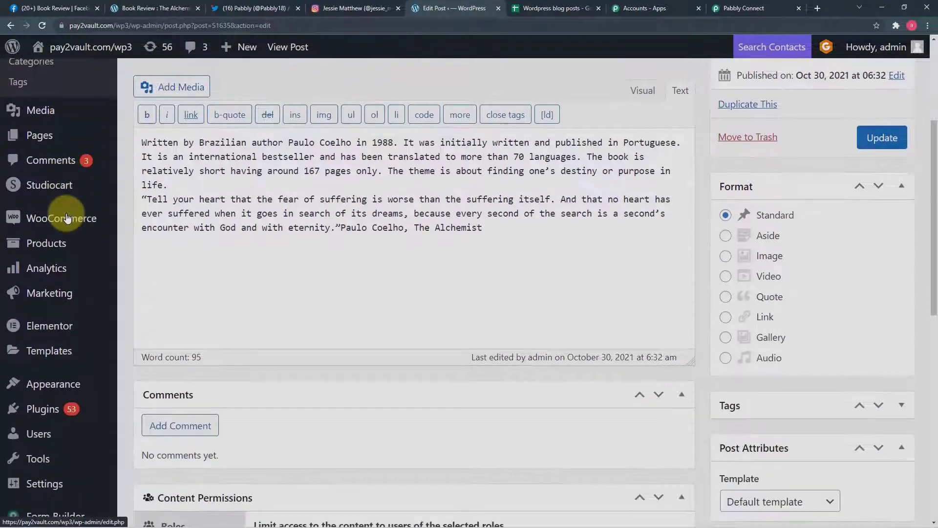
{"action": "scroll", "coordinate": [68, 345], "scroll_direction": "down", "scroll_amount": 1}
{"action": "mouse_move", "coordinate": [64, 362]}
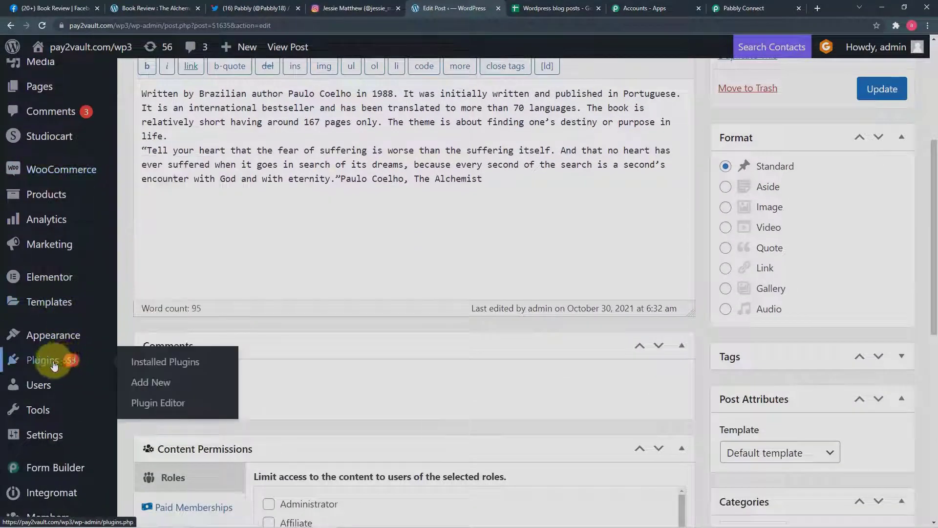
{"action": "left_click", "coordinate": [162, 388]}
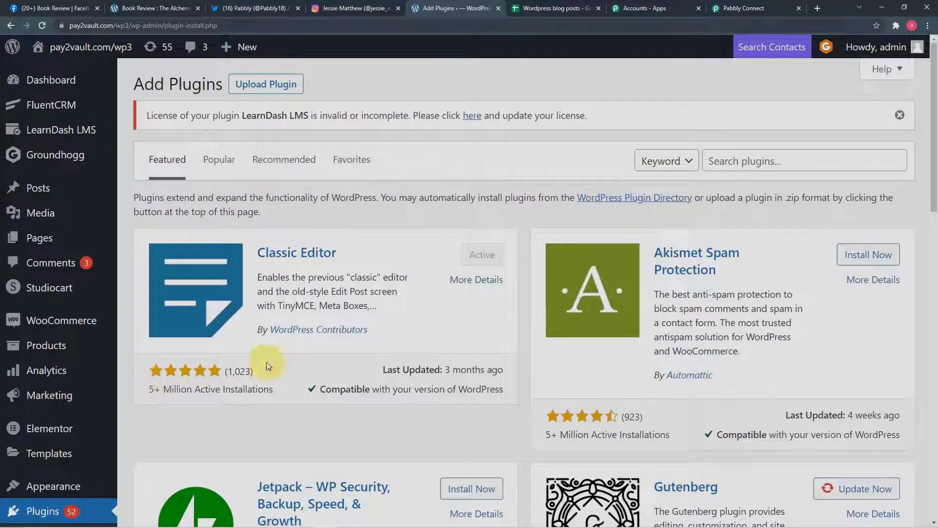
Step: Search the WordPress plugin directory for "wp webhooks"
{"action": "left_click", "coordinate": [787, 158]}
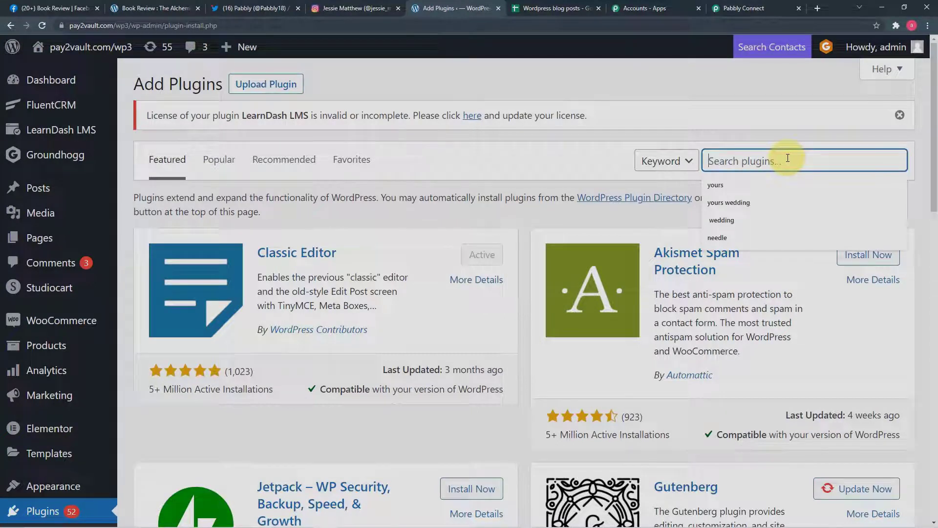
{"action": "type", "text": "w"}
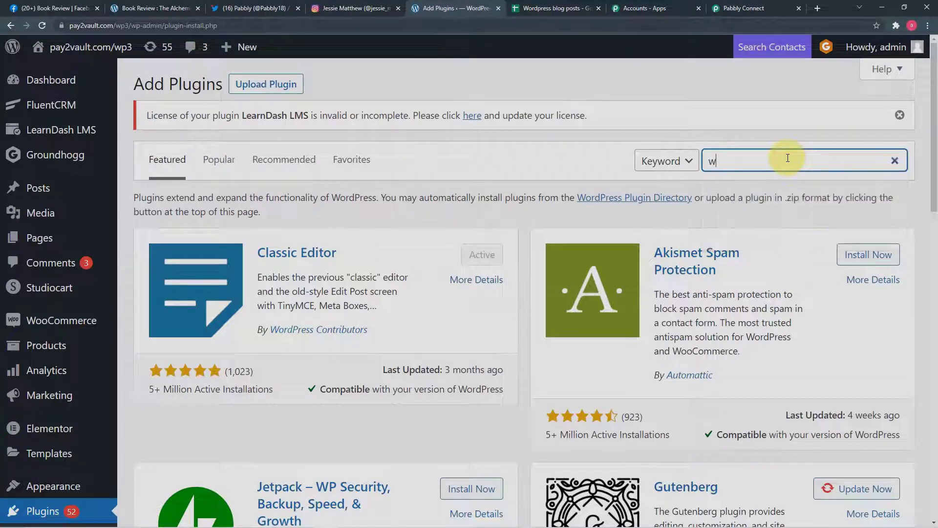
{"action": "type", "text": "p"}
{"action": "type", "text": " w"}
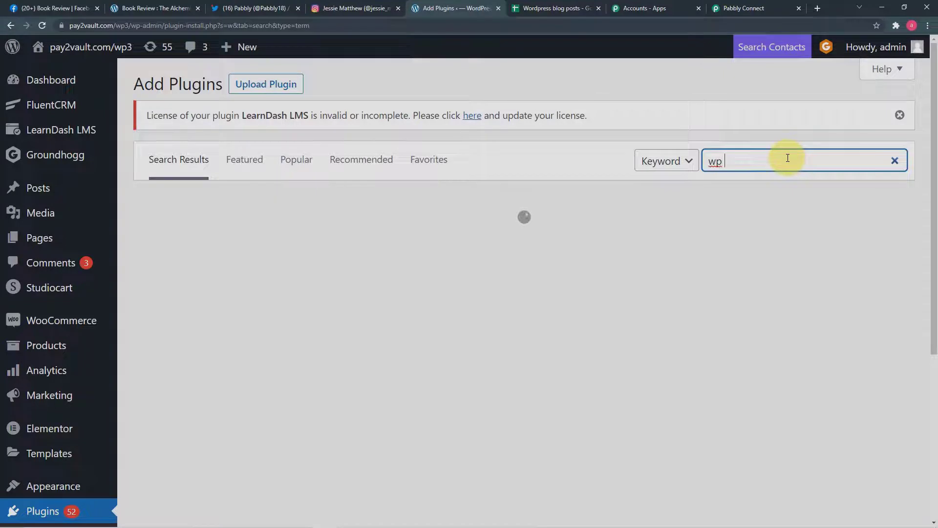
{"action": "type", "text": "e"}
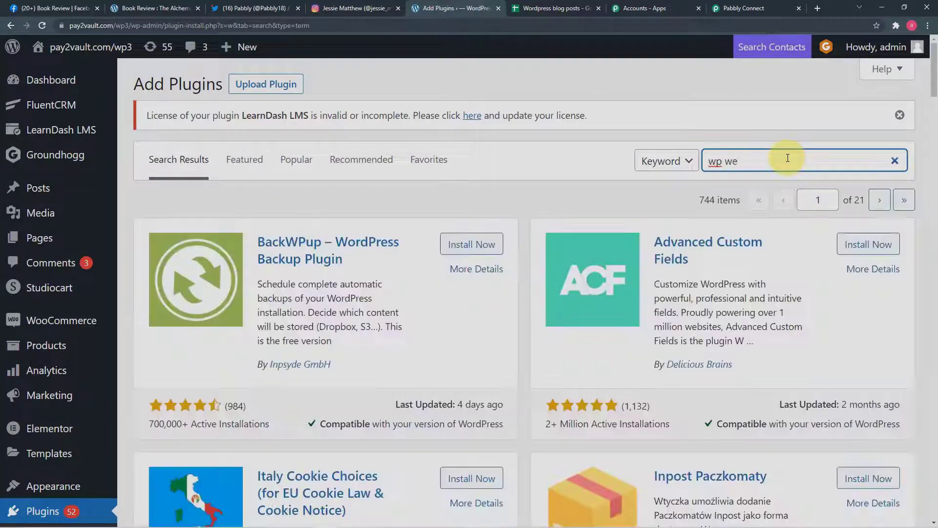
{"action": "type", "text": "b"}
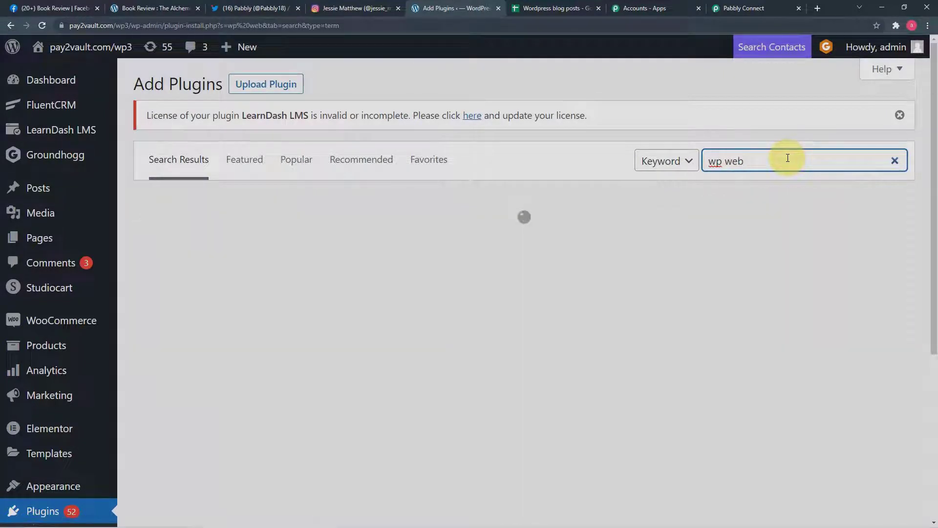
{"action": "type", "text": "hooks"}
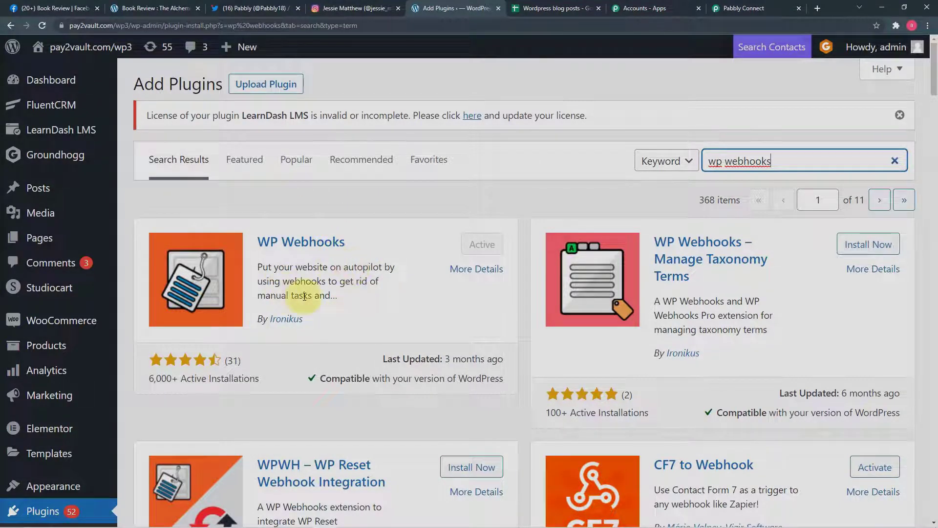
Step: Find the WP Webhooks plugin among the installed plugins by searching for "wp web" and open its settings
{"action": "mouse_move", "coordinate": [51, 394]}
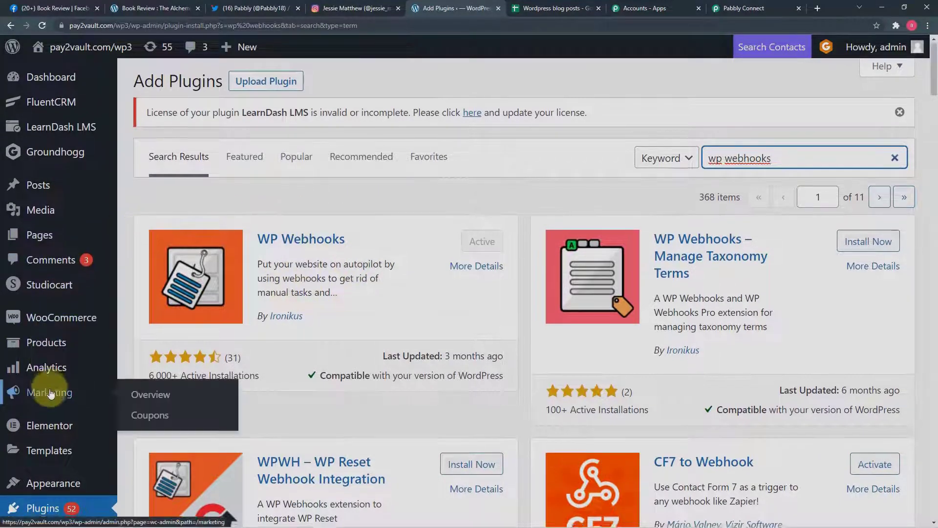
{"action": "scroll", "coordinate": [51, 393], "scroll_direction": "down", "scroll_amount": 2}
{"action": "left_click", "coordinate": [67, 413]}
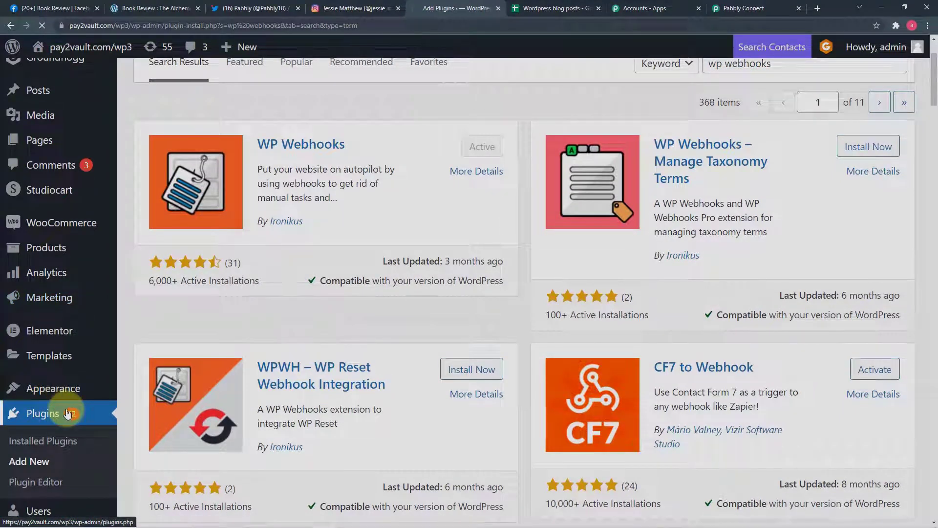
{"action": "scroll", "coordinate": [68, 416], "scroll_direction": "down", "scroll_amount": 2}
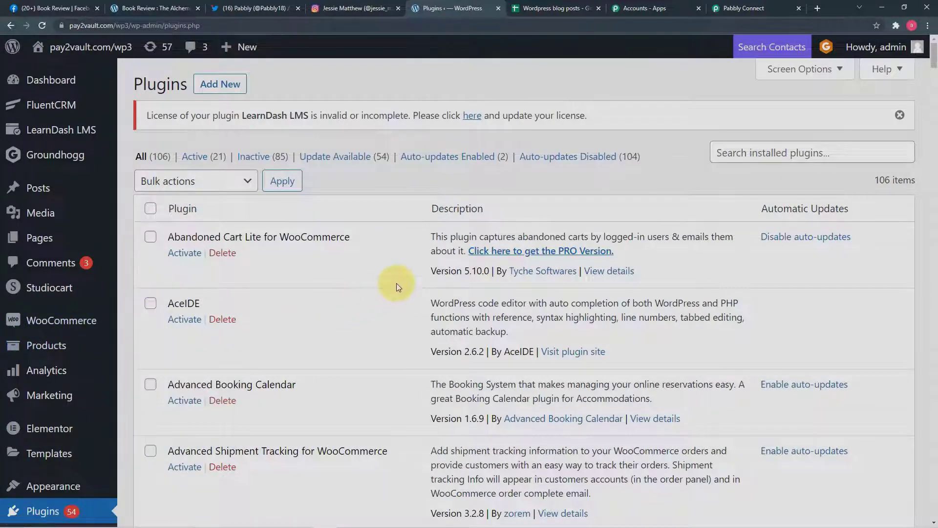
{"action": "scroll", "coordinate": [398, 287], "scroll_direction": "down", "scroll_amount": 3}
{"action": "scroll", "coordinate": [398, 287], "scroll_direction": "down", "scroll_amount": 6}
{"action": "scroll", "coordinate": [397, 283], "scroll_direction": "up", "scroll_amount": 10}
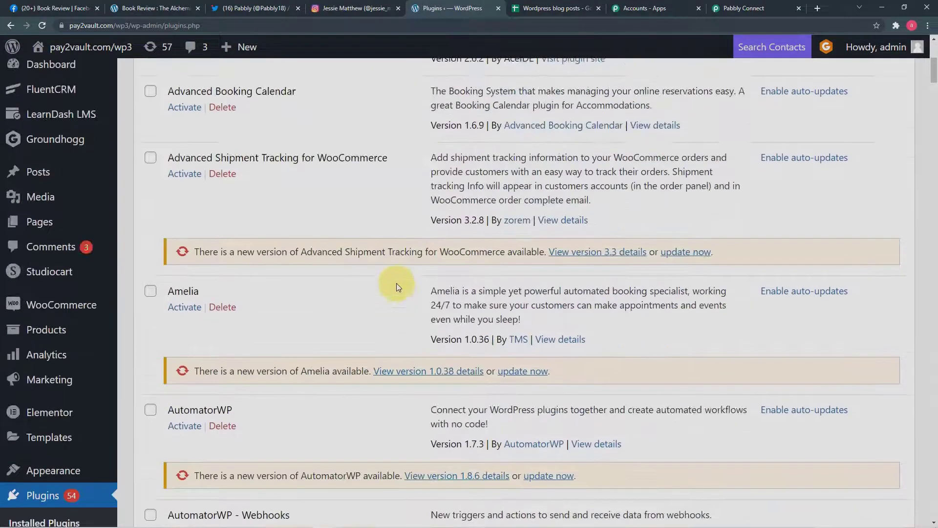
{"action": "left_click", "coordinate": [792, 153]}
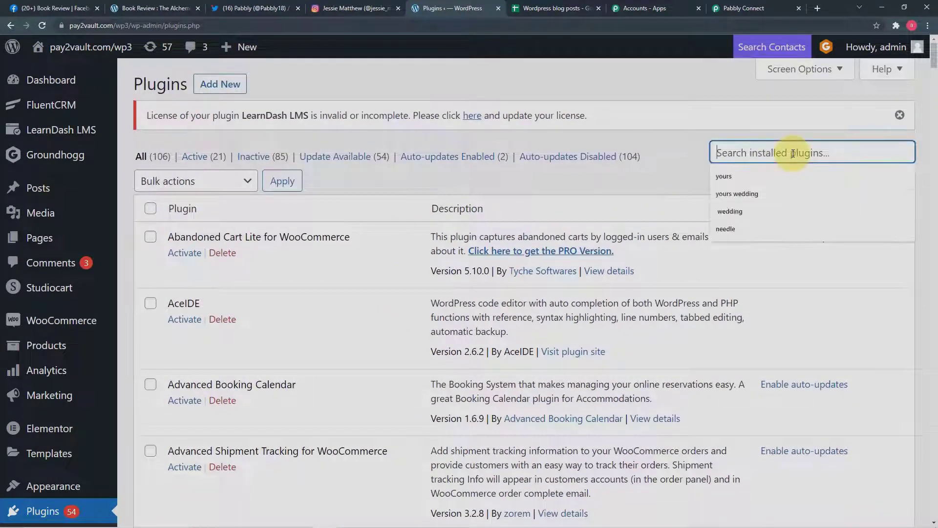
{"action": "type", "text": "wp "}
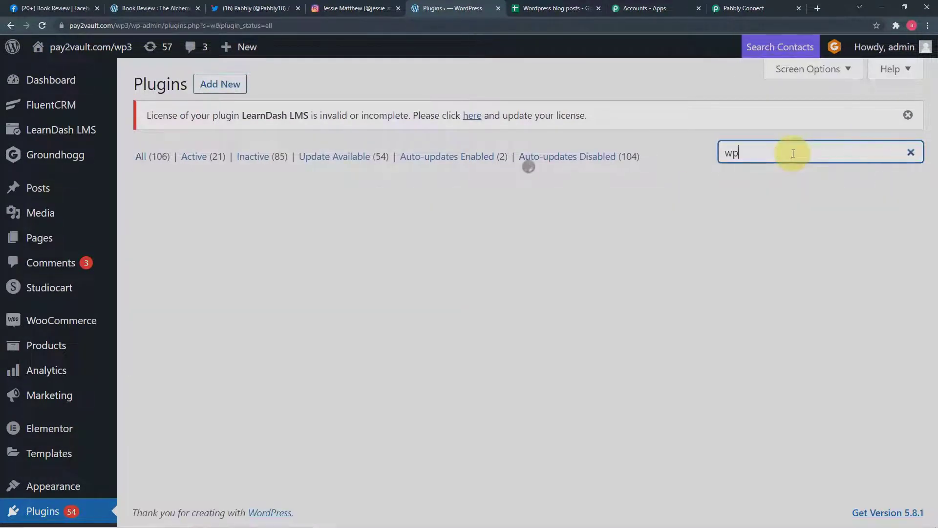
{"action": "type", "text": "web"}
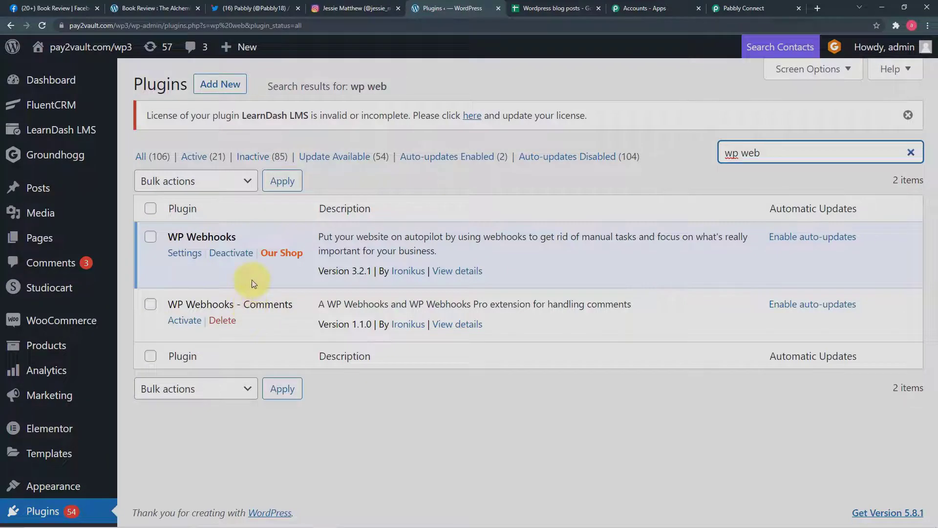
{"action": "left_click", "coordinate": [185, 254]}
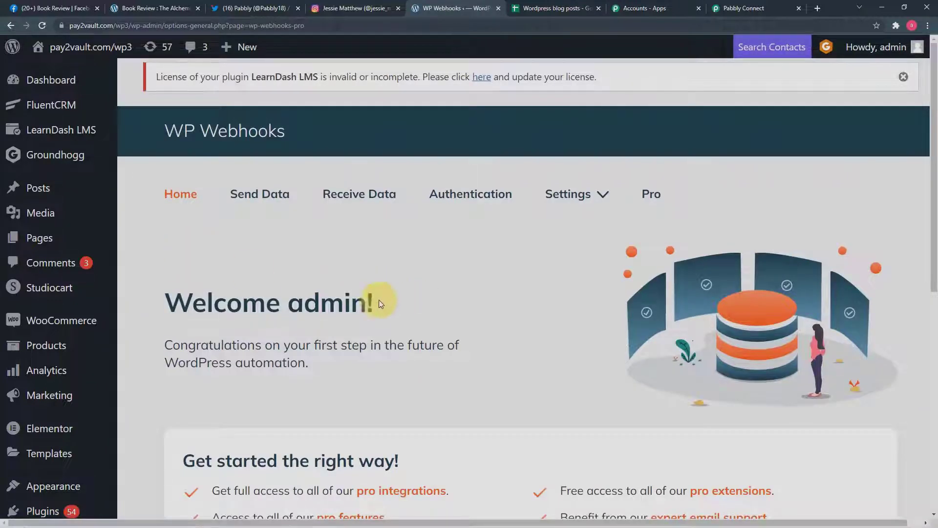
Step: Display the Send Data triggers of WP Webhooks and select the Post created trigger
{"action": "left_click", "coordinate": [245, 199]}
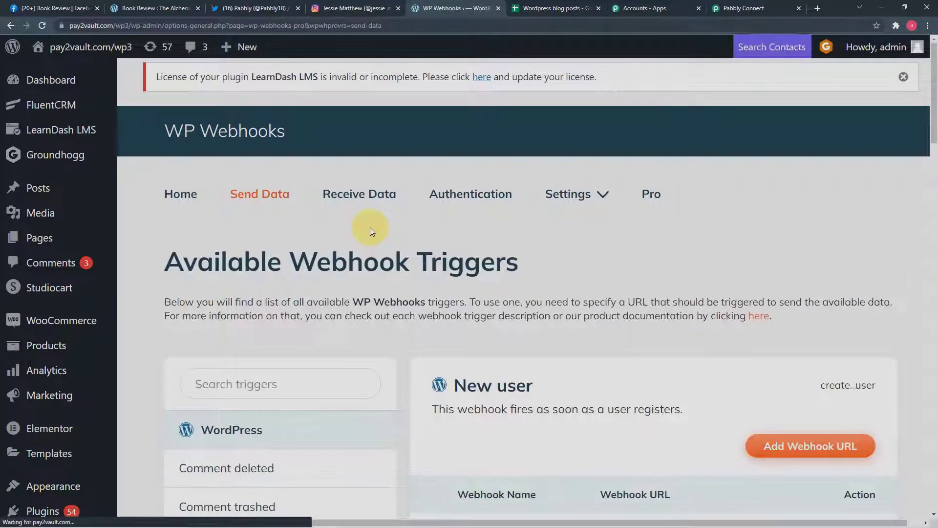
{"action": "scroll", "coordinate": [370, 228], "scroll_direction": "down", "scroll_amount": 5}
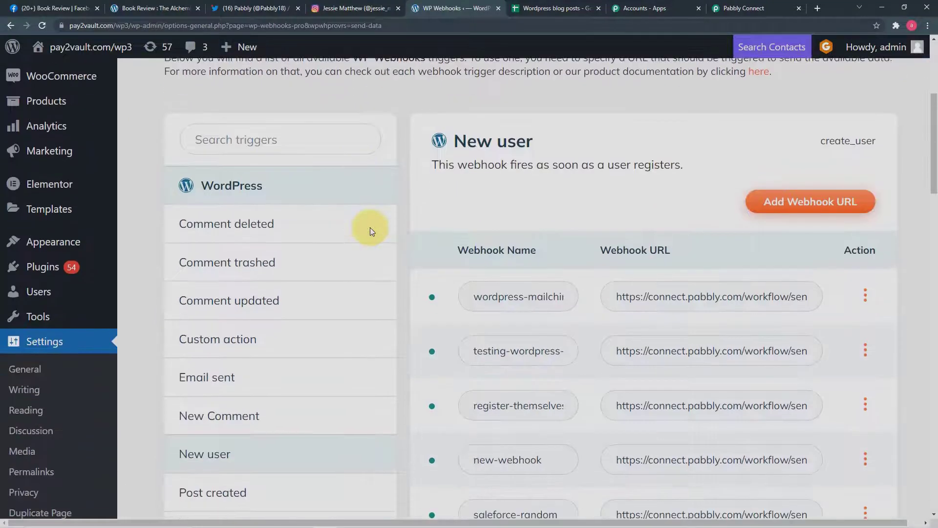
{"action": "scroll", "coordinate": [370, 227], "scroll_direction": "down", "scroll_amount": 3}
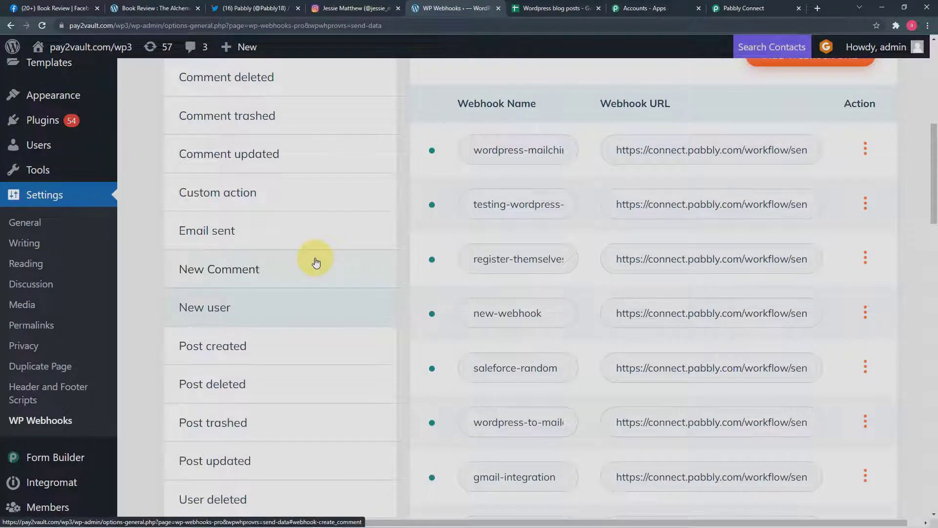
{"action": "scroll", "coordinate": [291, 293], "scroll_direction": "down", "scroll_amount": 1}
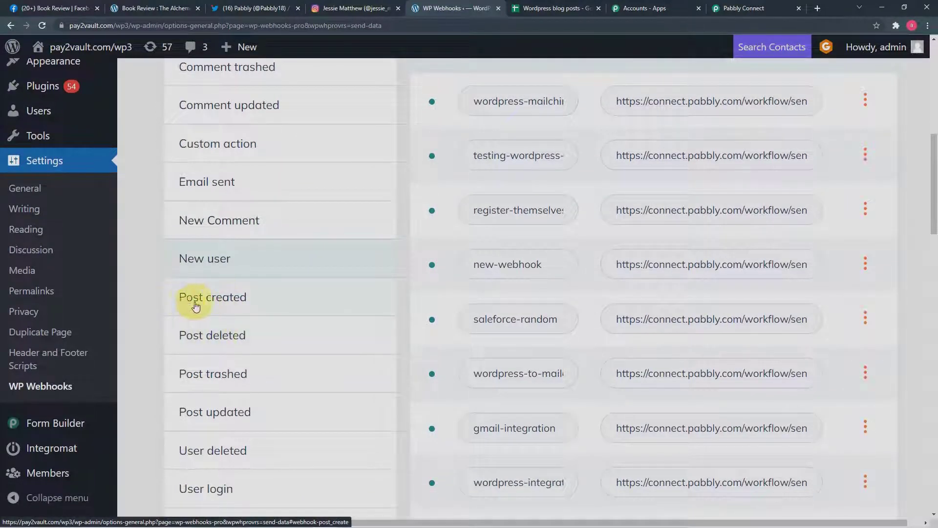
{"action": "left_click", "coordinate": [235, 306]}
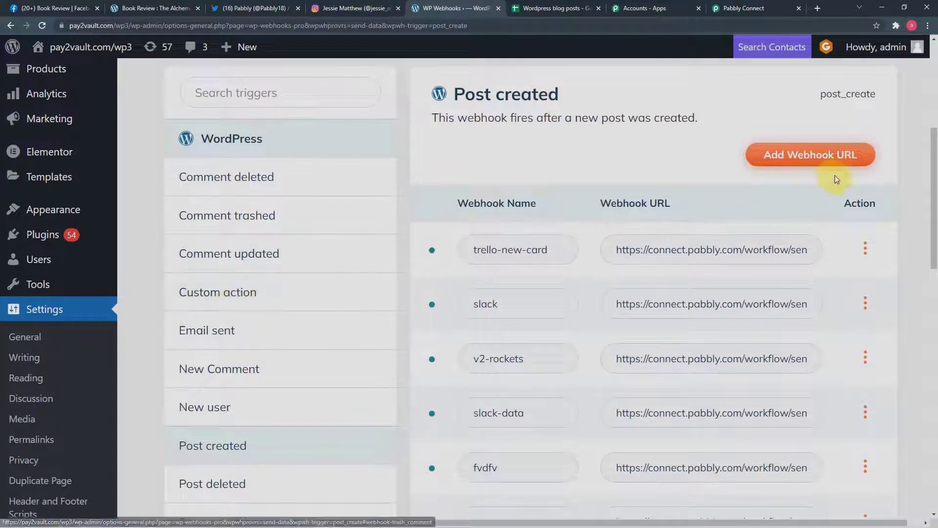
Step: Start a new webhook URL for the Post created trigger and name it "Wp Social media webhook"
{"action": "left_click", "coordinate": [813, 155]}
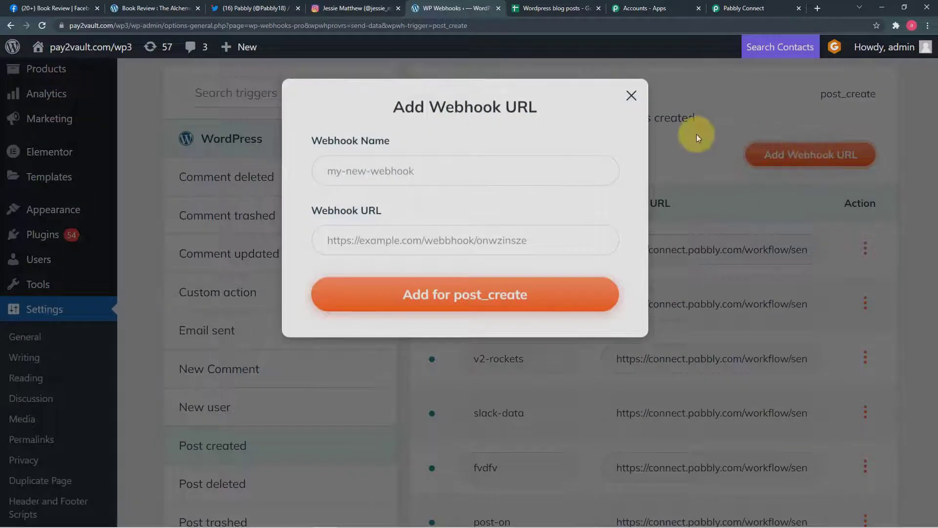
{"action": "left_click", "coordinate": [384, 177]}
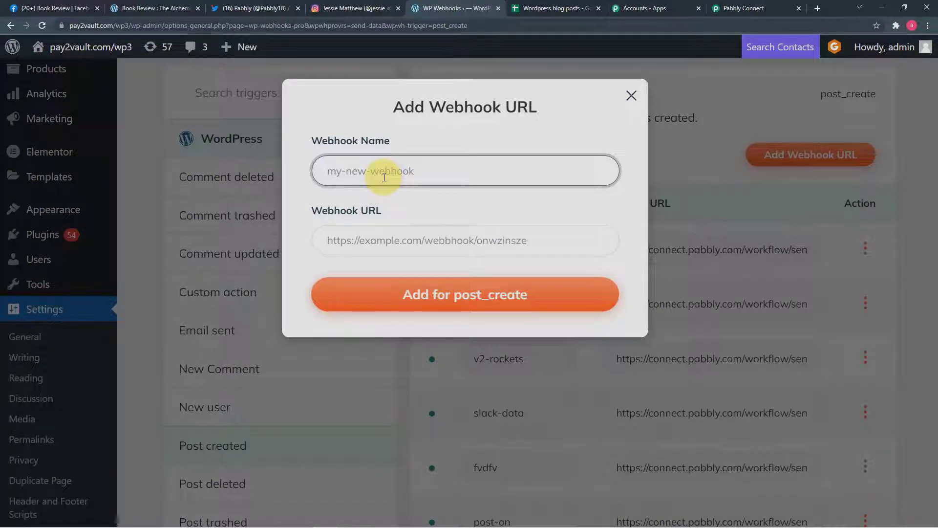
{"action": "type", "text": "Wp Social media webho"}
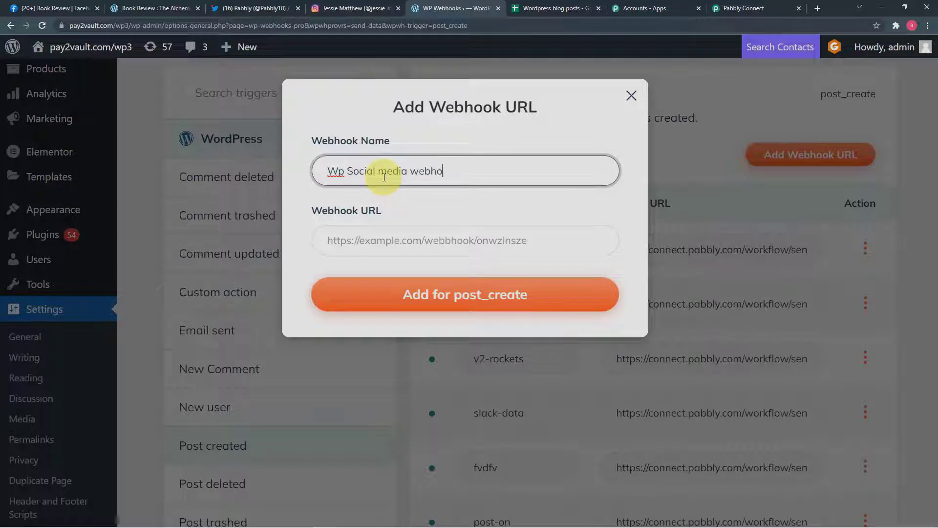
{"action": "type", "text": "k"}
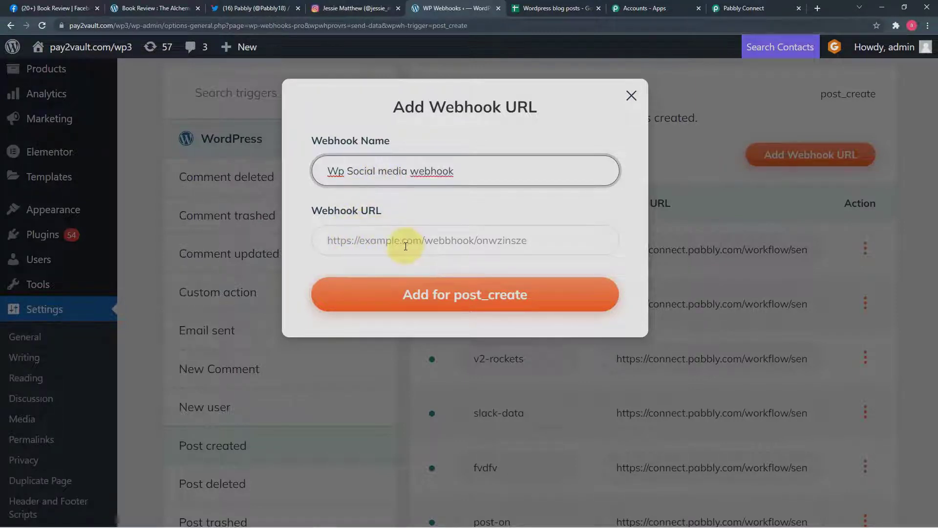
Step: Switch to Pabbly Connect and copy the webhook URL of the WordPress New Post Published trigger
{"action": "left_click", "coordinate": [745, 9]}
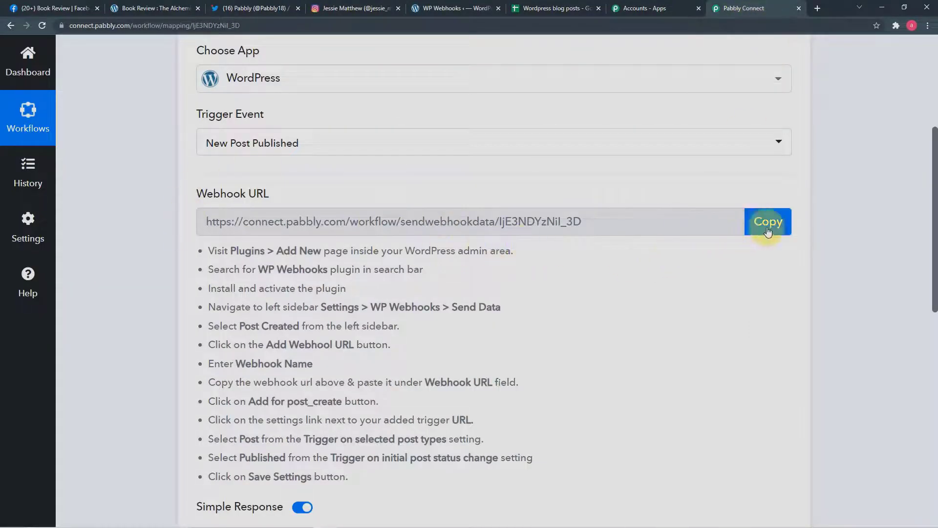
{"action": "scroll", "coordinate": [274, 264], "scroll_direction": "down", "scroll_amount": 2}
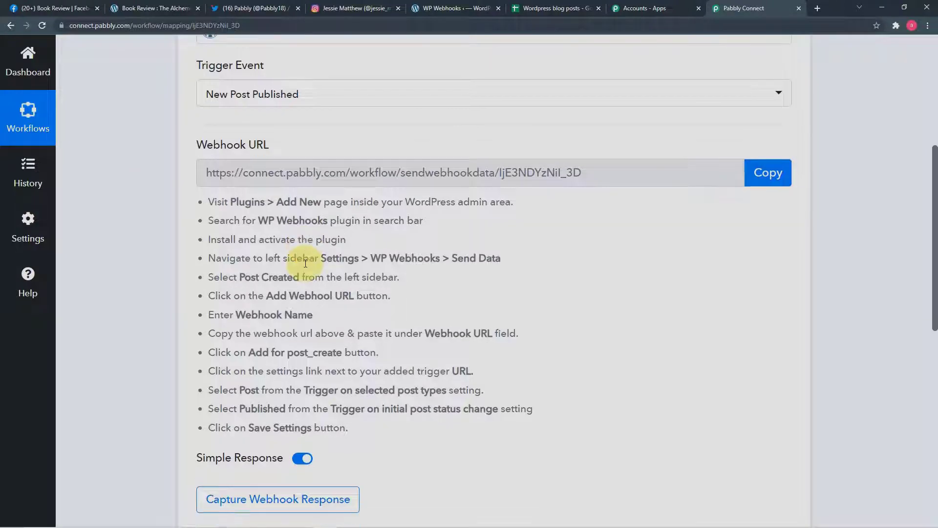
{"action": "scroll", "coordinate": [305, 263], "scroll_direction": "up", "scroll_amount": 5}
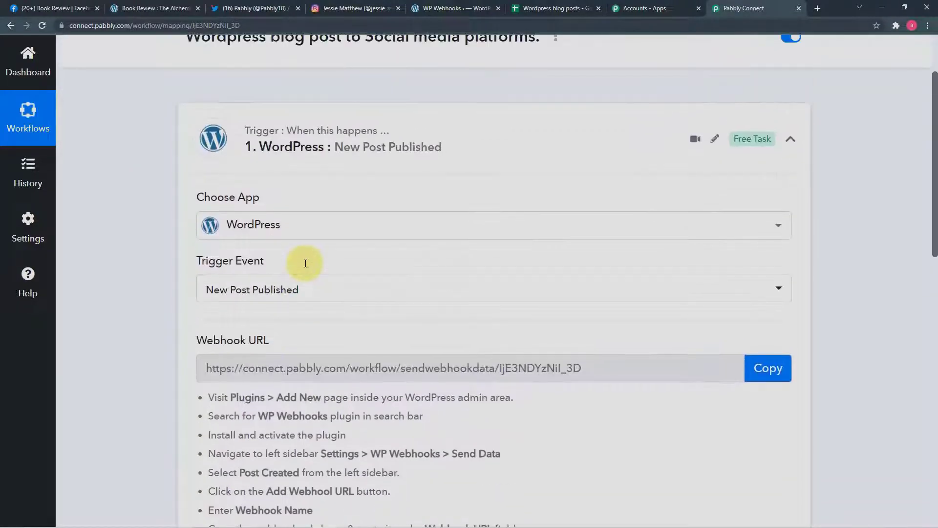
{"action": "scroll", "coordinate": [304, 262], "scroll_direction": "down", "scroll_amount": 2}
{"action": "left_click", "coordinate": [766, 270]}
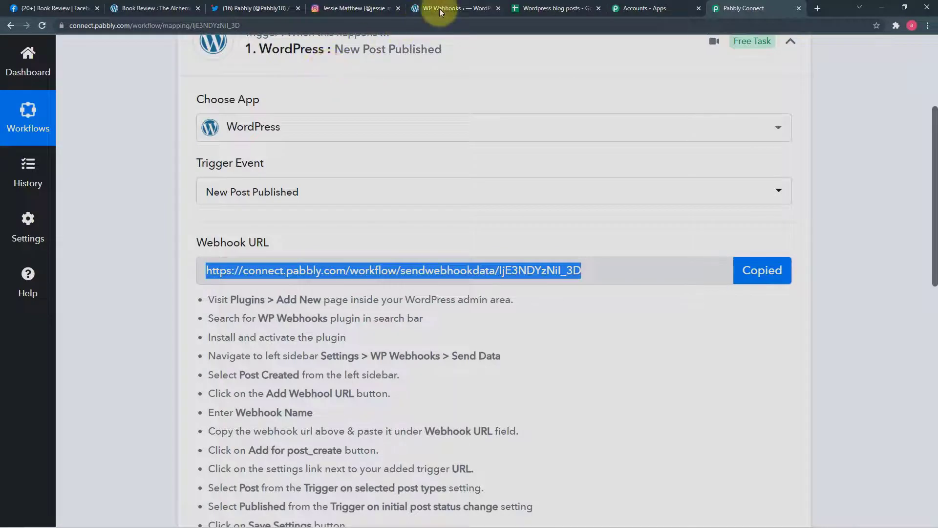
Step: Return to WP Webhooks, paste the copied address as the Webhook URL and add the webhook for post_create
{"action": "left_click", "coordinate": [439, 7]}
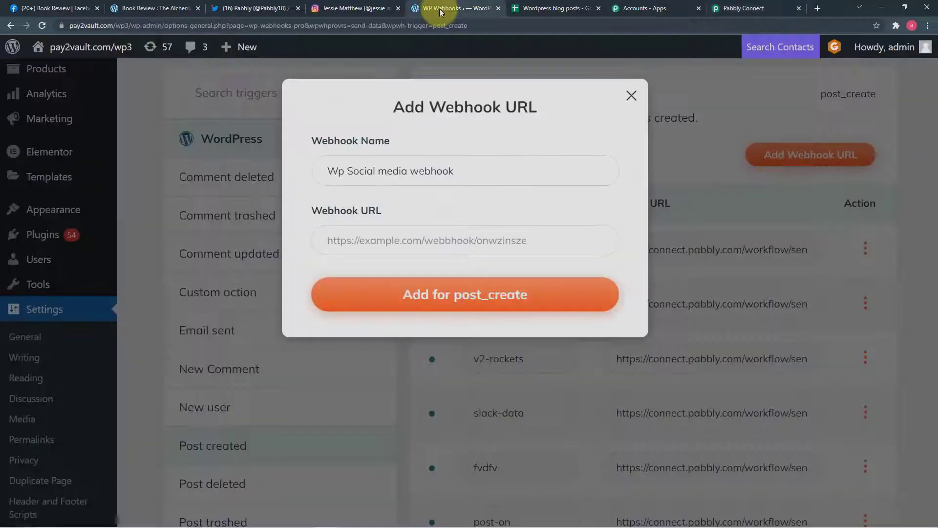
{"action": "right_click", "coordinate": [375, 243]}
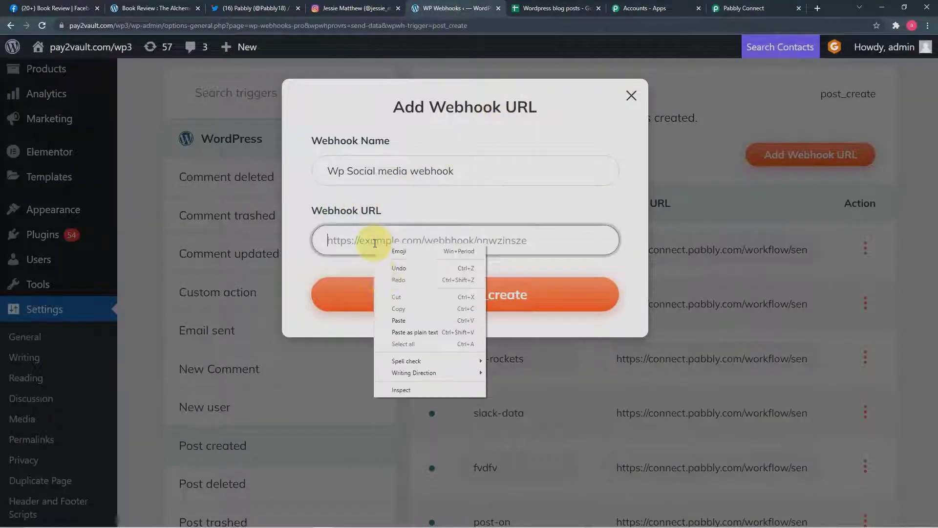
{"action": "left_click", "coordinate": [399, 320]}
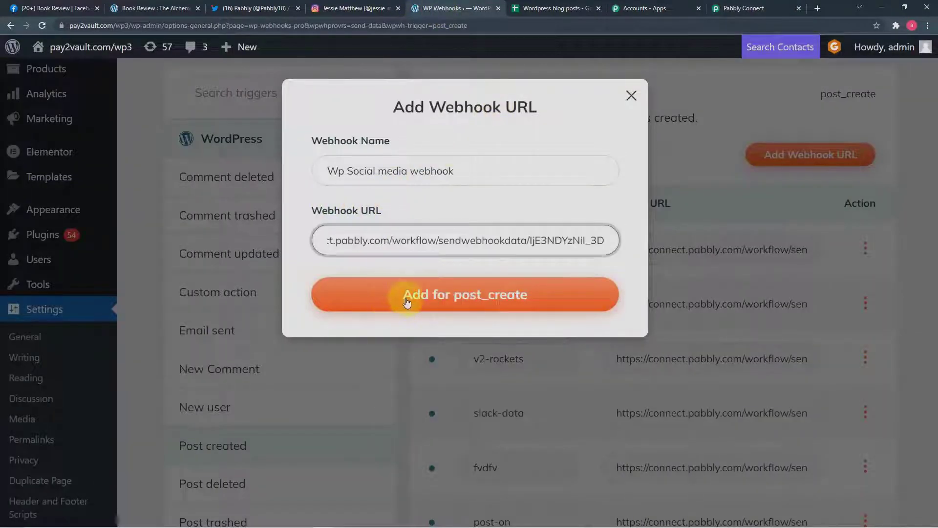
{"action": "left_click", "coordinate": [457, 296]}
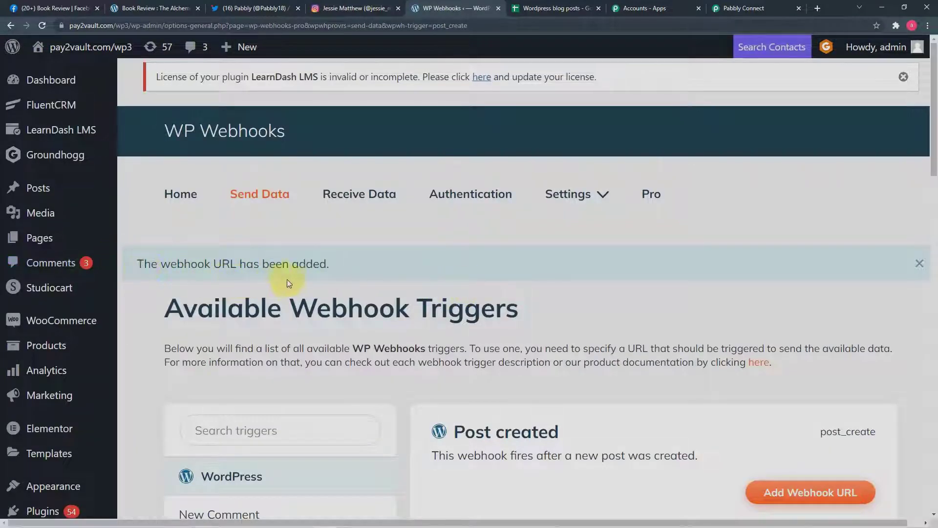
Step: Open the action settings of the wp-social-media-webhook entry in the Post created webhook list
{"action": "scroll", "coordinate": [510, 278], "scroll_direction": "down", "scroll_amount": 9}
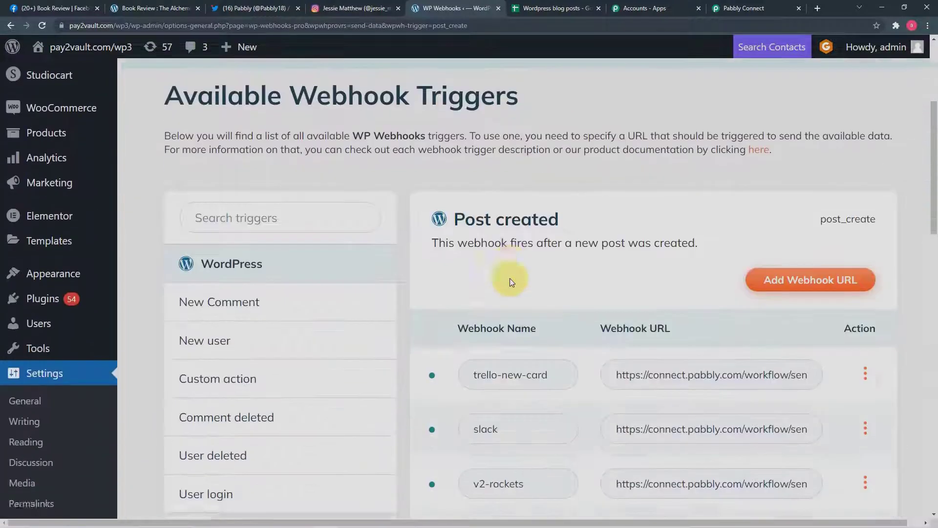
{"action": "scroll", "coordinate": [511, 282], "scroll_direction": "down", "scroll_amount": 9}
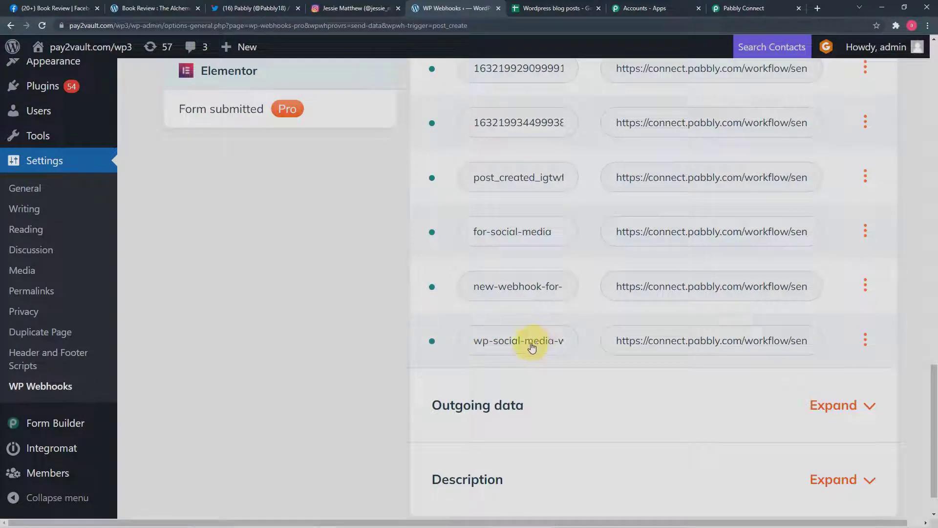
{"action": "left_click", "coordinate": [866, 340]}
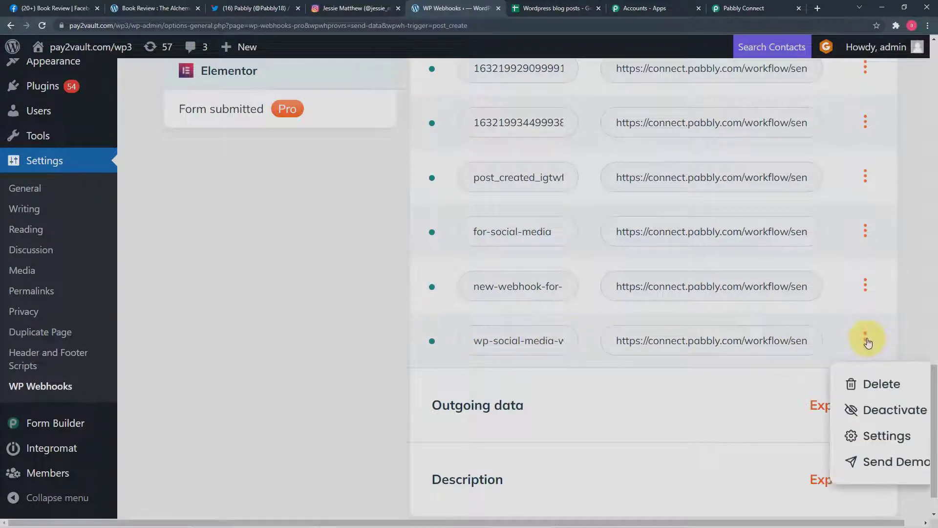
{"action": "left_click", "coordinate": [866, 435]}
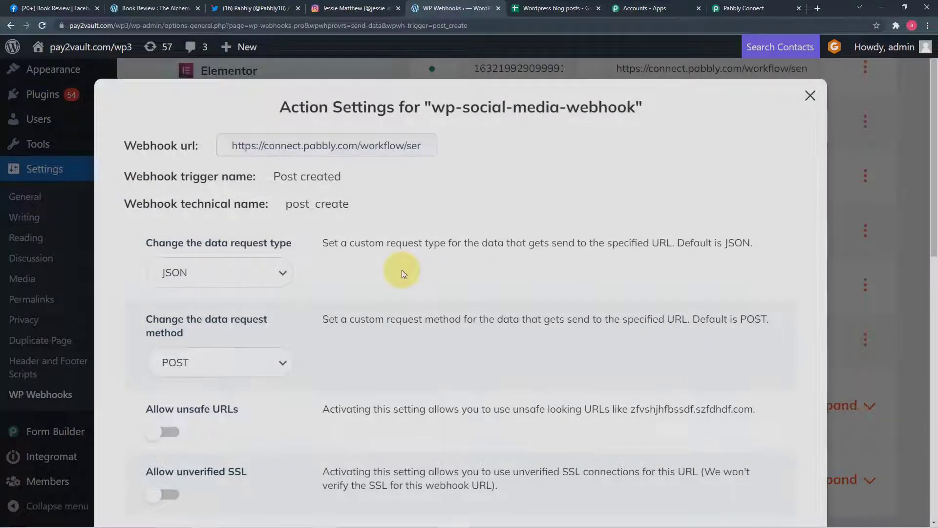
Step: Set the webhook to trigger on the Post post type and on the initial post status change Published
{"action": "scroll", "coordinate": [402, 273], "scroll_direction": "down", "scroll_amount": 10}
{"action": "scroll", "coordinate": [401, 273], "scroll_direction": "down", "scroll_amount": 1}
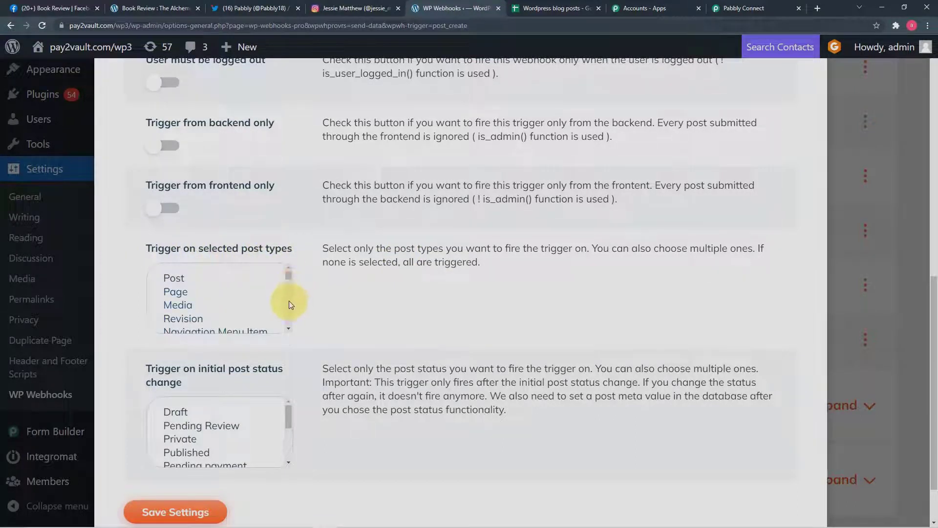
{"action": "left_click", "coordinate": [287, 277]}
{"action": "mouse_move", "coordinate": [286, 276]}
{"action": "left_mouse_down"}
{"action": "mouse_move", "coordinate": [286, 300]}
{"action": "mouse_move", "coordinate": [284, 277]}
{"action": "left_mouse_up"}
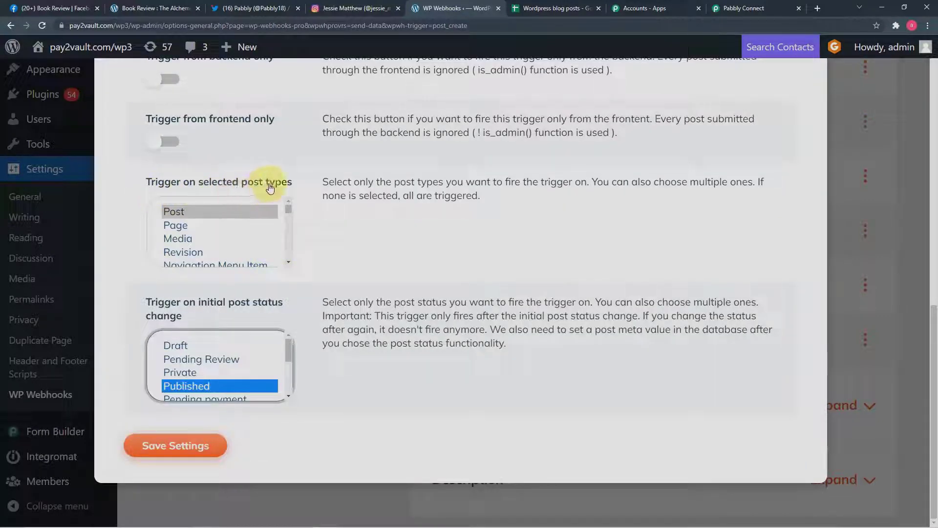
{"action": "left_click", "coordinate": [172, 213]}
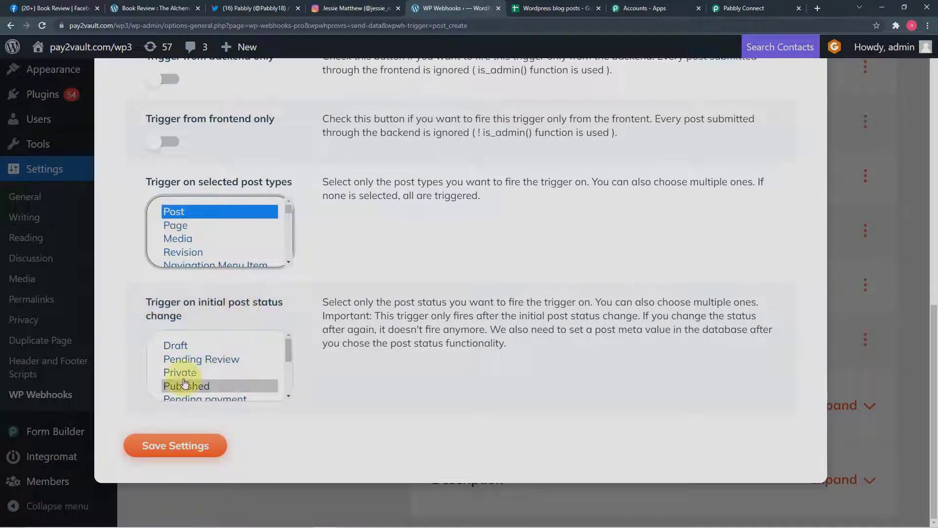
{"action": "scroll", "coordinate": [184, 374], "scroll_direction": "down", "scroll_amount": 3}
{"action": "scroll", "coordinate": [184, 375], "scroll_direction": "up", "scroll_amount": 3}
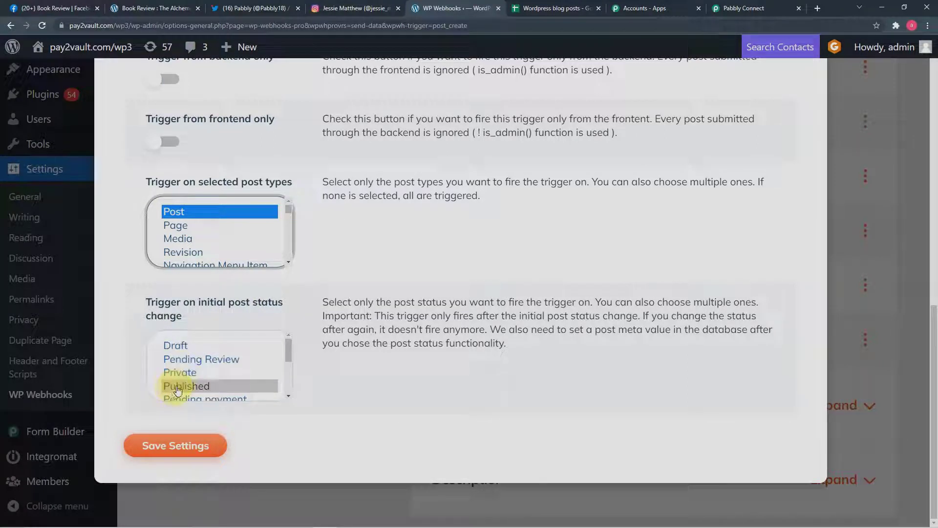
{"action": "left_click", "coordinate": [189, 385]}
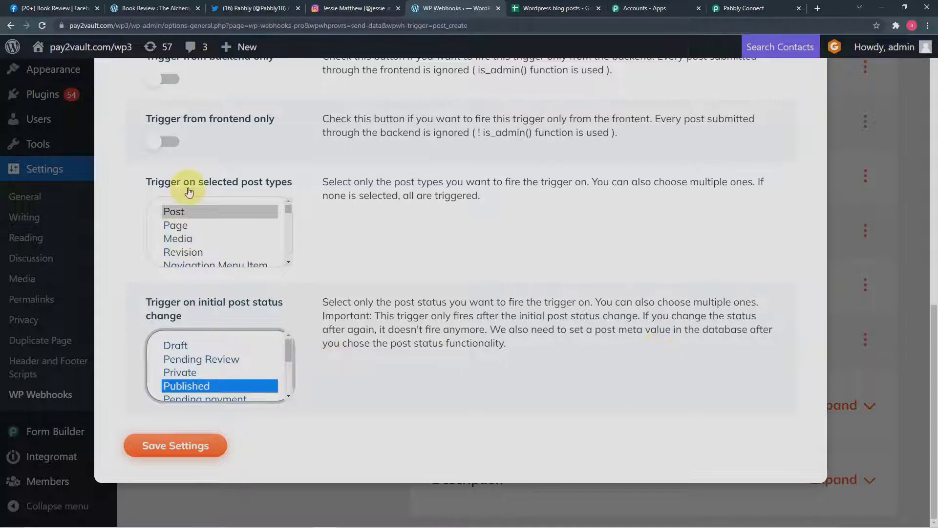
Step: Save the wp-social-media-webhook action settings and close them
{"action": "left_click", "coordinate": [184, 454]}
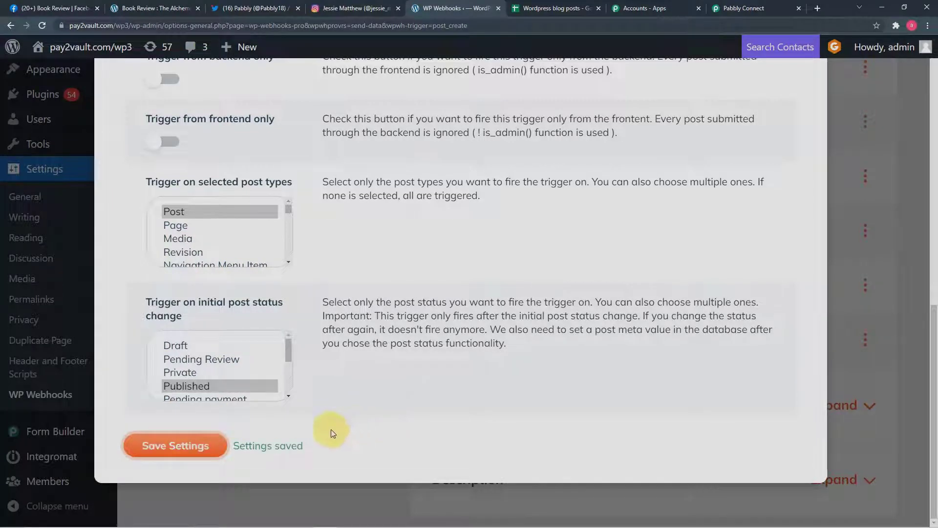
{"action": "scroll", "coordinate": [531, 441], "scroll_direction": "up", "scroll_amount": 12}
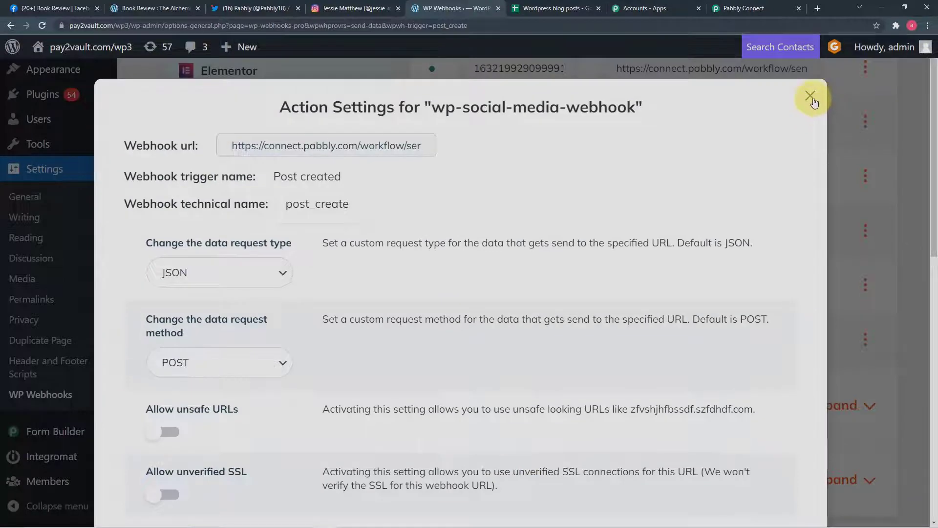
{"action": "left_click", "coordinate": [810, 96]}
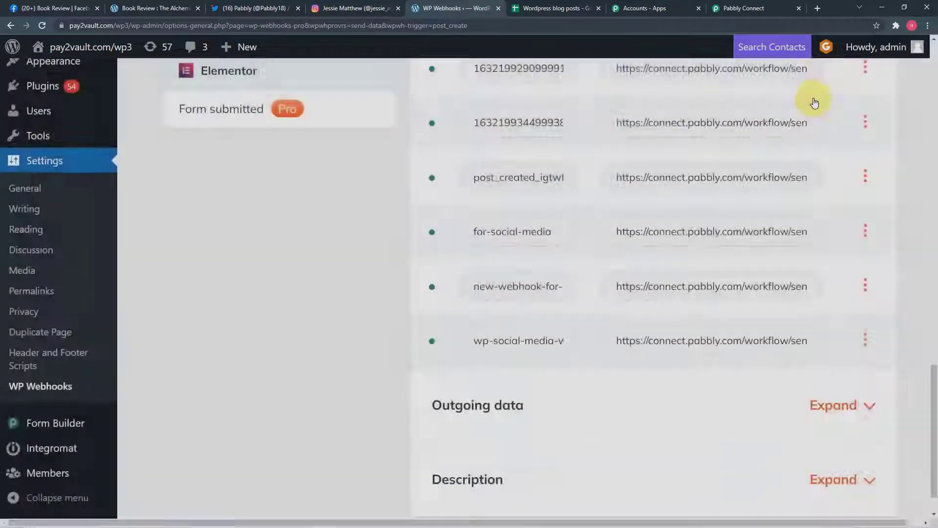
Step: Check the trigger's webhook response status in Pabbly Connect, return to WordPress and start a new post
{"action": "left_click", "coordinate": [737, 10]}
{"action": "scroll", "coordinate": [479, 354], "scroll_direction": "down", "scroll_amount": 4}
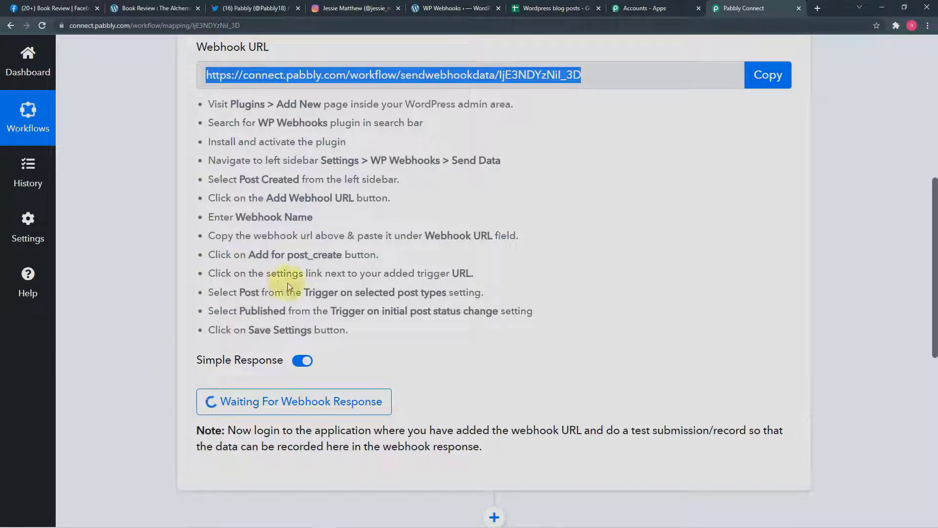
{"action": "left_click", "coordinate": [439, 8]}
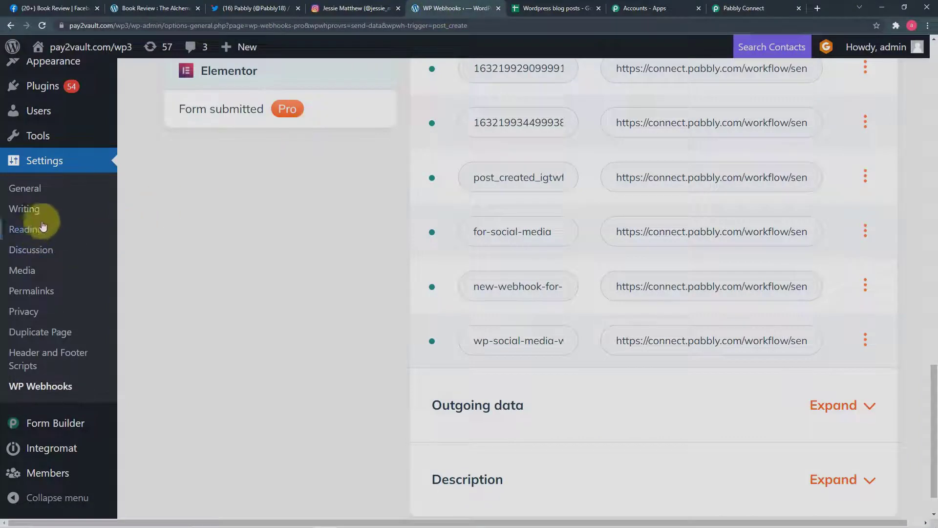
{"action": "scroll", "coordinate": [63, 231], "scroll_direction": "up", "scroll_amount": 3}
{"action": "scroll", "coordinate": [63, 234], "scroll_direction": "up", "scroll_amount": 5}
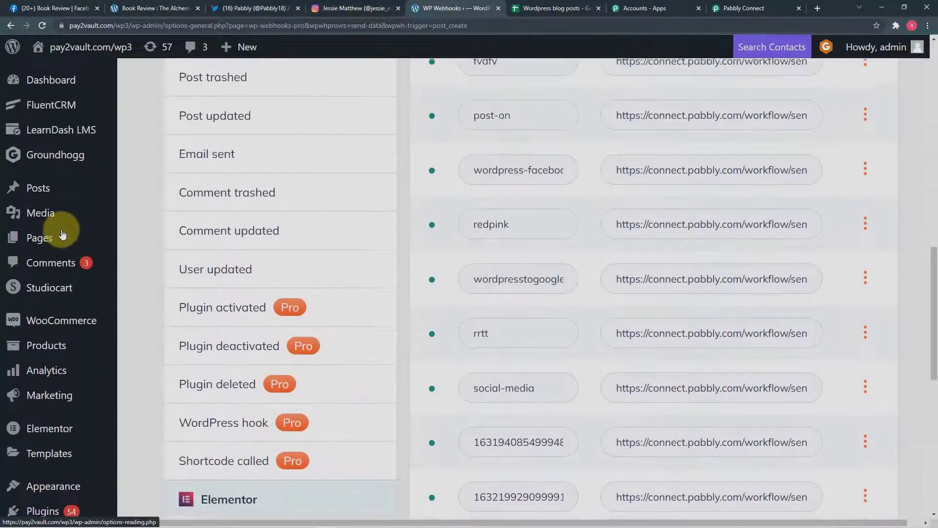
{"action": "mouse_move", "coordinate": [58, 190]}
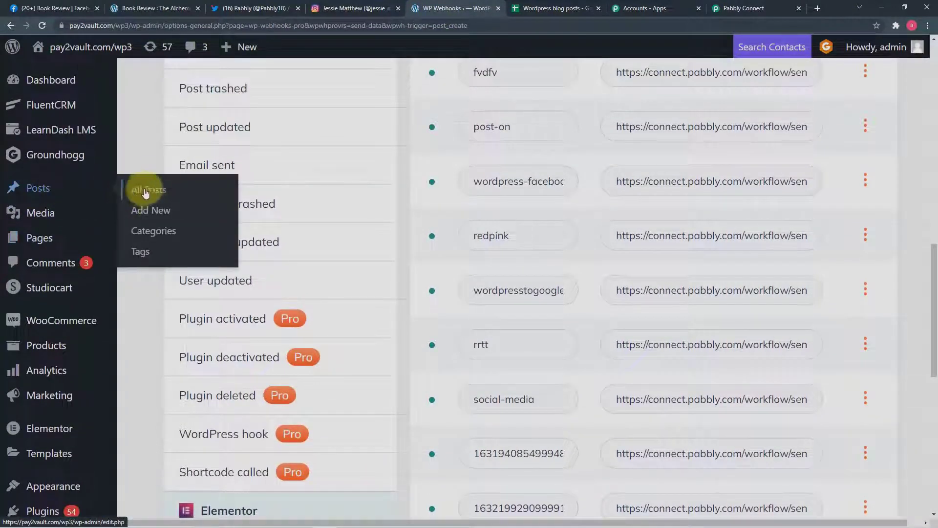
{"action": "left_click", "coordinate": [157, 213]}
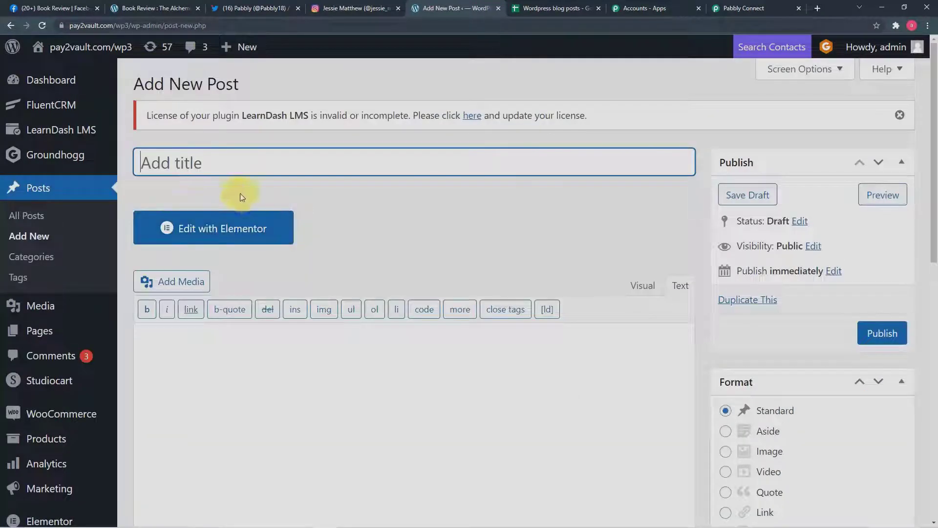
Step: Fill in the post titled "BOOK REVIEW: THE LOST SYMBOL BY DAN BROWN" with a story summary and a featured book image, and publish it
{"action": "scroll", "coordinate": [362, 212], "scroll_direction": "down", "scroll_amount": 5}
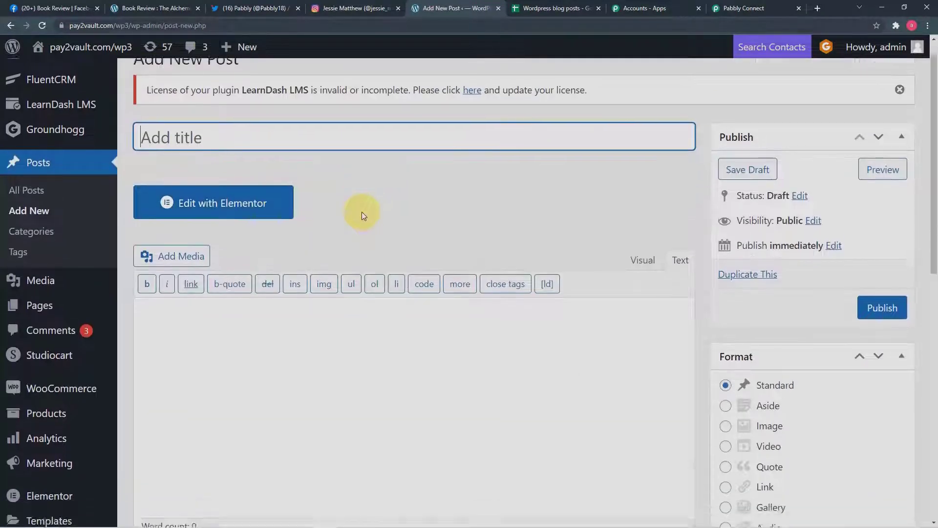
{"action": "scroll", "coordinate": [362, 212], "scroll_direction": "up", "scroll_amount": 3}
{"action": "scroll", "coordinate": [363, 212], "scroll_direction": "up", "scroll_amount": 2}
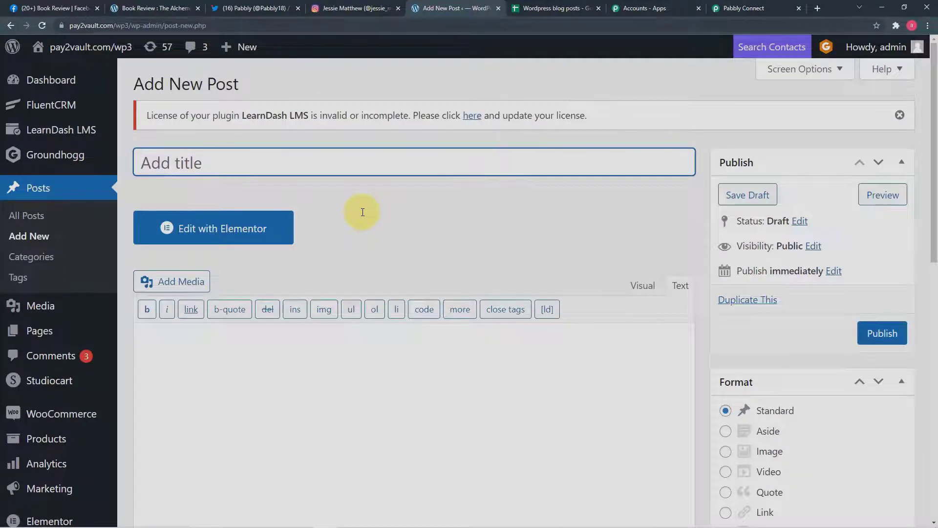
{"action": "left_click", "coordinate": [781, 115]}
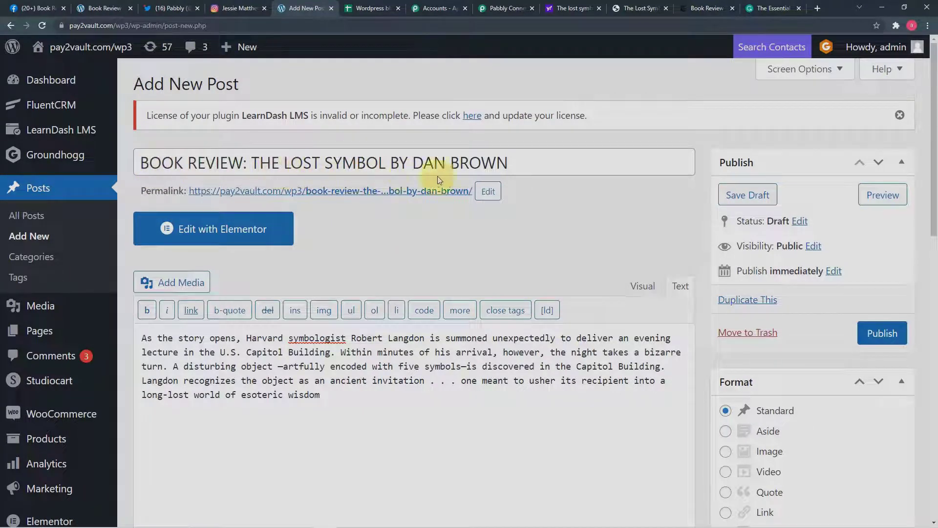
{"action": "scroll", "coordinate": [465, 216], "scroll_direction": "down", "scroll_amount": 3}
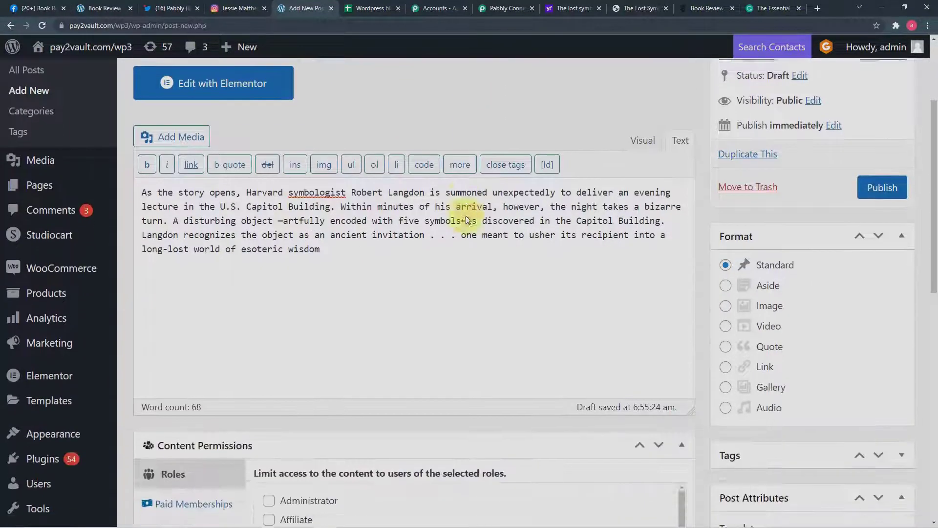
{"action": "scroll", "coordinate": [455, 271], "scroll_direction": "down", "scroll_amount": 1}
{"action": "scroll", "coordinate": [463, 273], "scroll_direction": "down", "scroll_amount": 8}
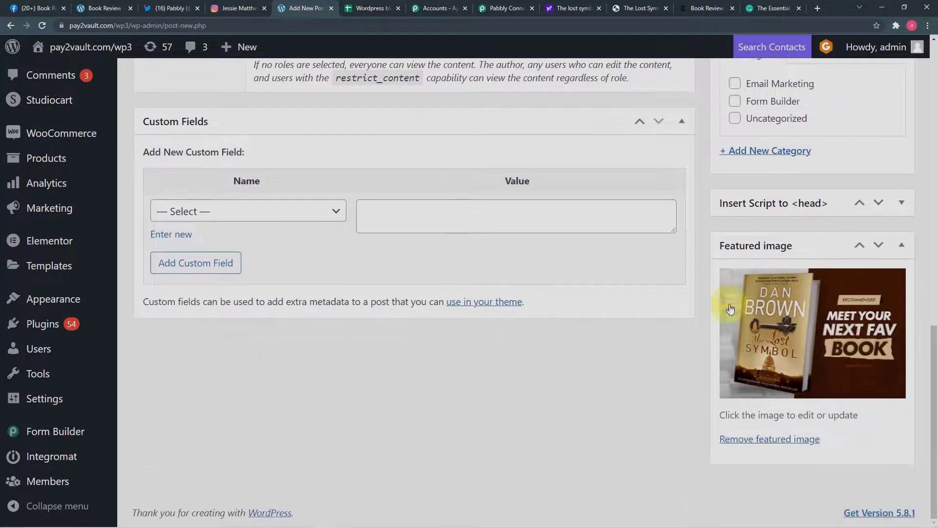
{"action": "scroll", "coordinate": [548, 360], "scroll_direction": "up", "scroll_amount": 12}
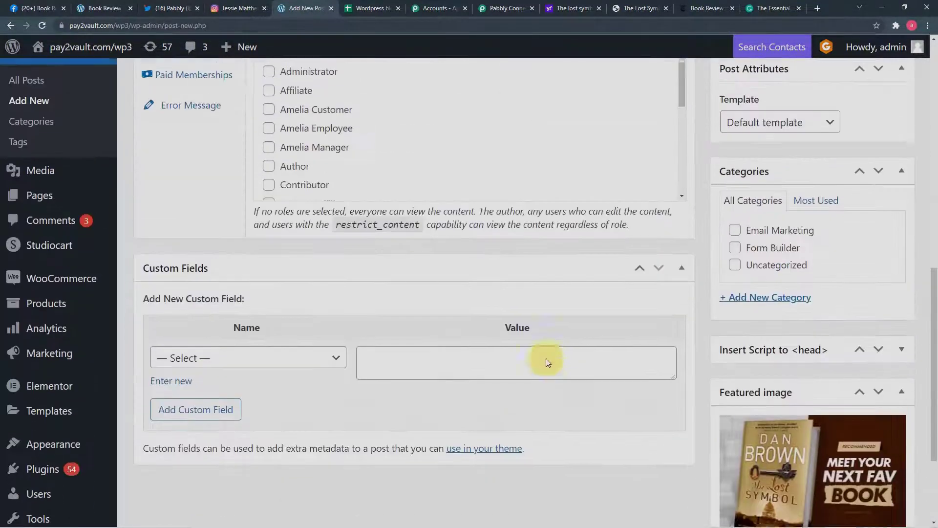
{"action": "scroll", "coordinate": [546, 359], "scroll_direction": "up", "scroll_amount": 2}
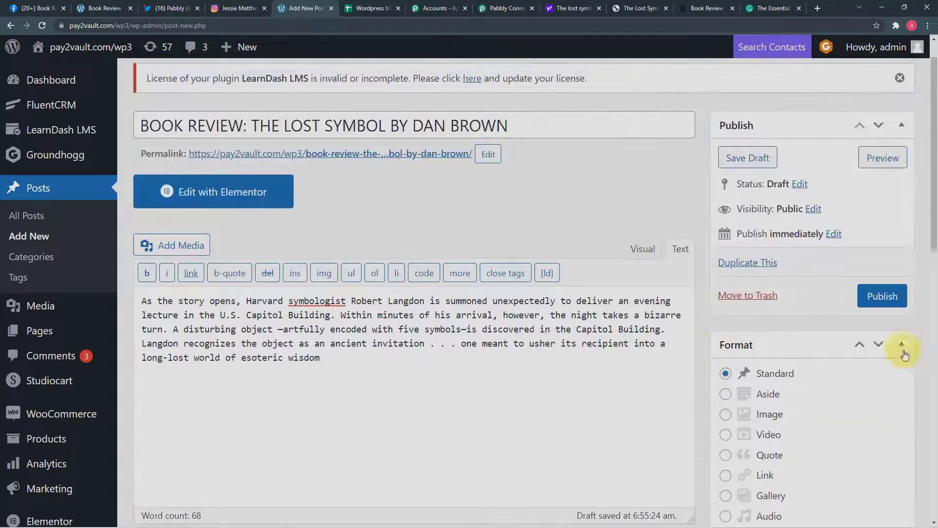
{"action": "left_click", "coordinate": [880, 297]}
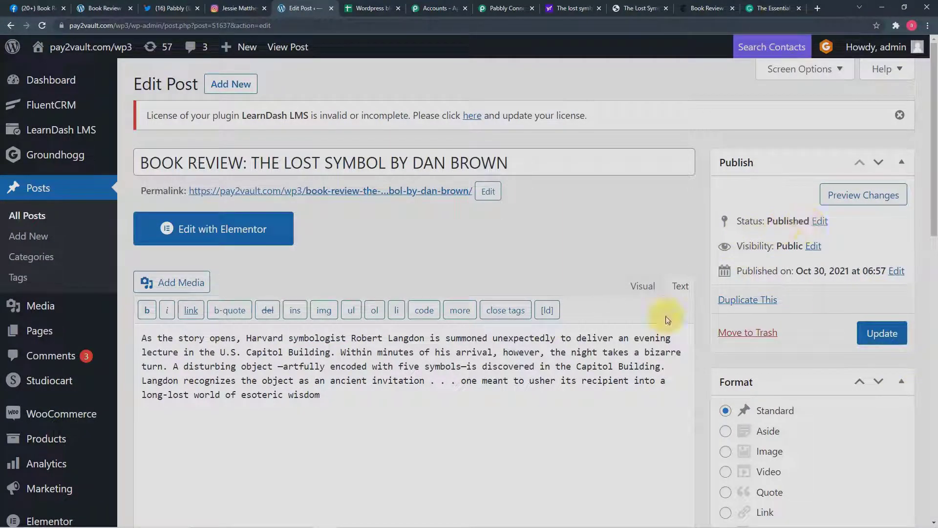
Step: Switch to Pabbly Connect and examine the trigger's received response, including the post content, title, thumbnail and permalink
{"action": "left_click", "coordinate": [497, 13]}
{"action": "scroll", "coordinate": [588, 265], "scroll_direction": "down", "scroll_amount": 7}
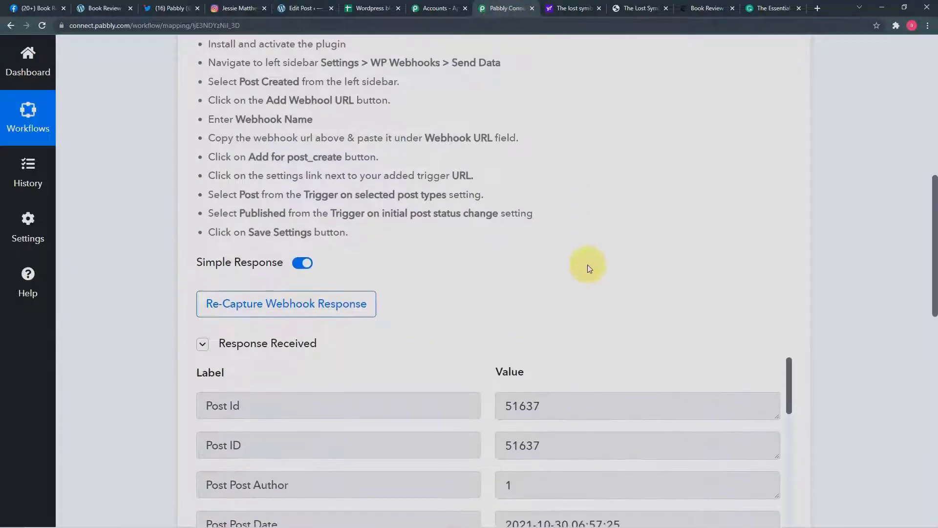
{"action": "scroll", "coordinate": [588, 265], "scroll_direction": "down", "scroll_amount": 2}
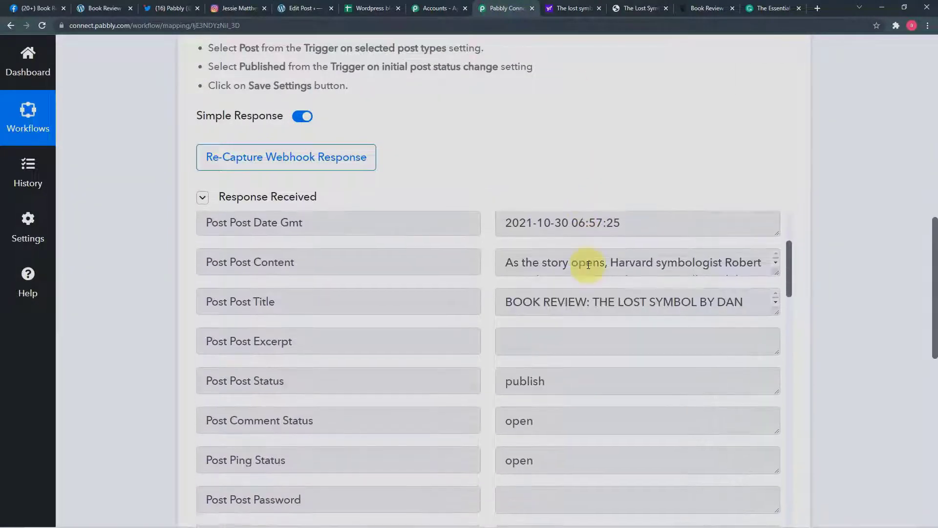
{"action": "scroll", "coordinate": [587, 210], "scroll_direction": "up", "scroll_amount": 5}
{"action": "scroll", "coordinate": [586, 268], "scroll_direction": "down", "scroll_amount": 4}
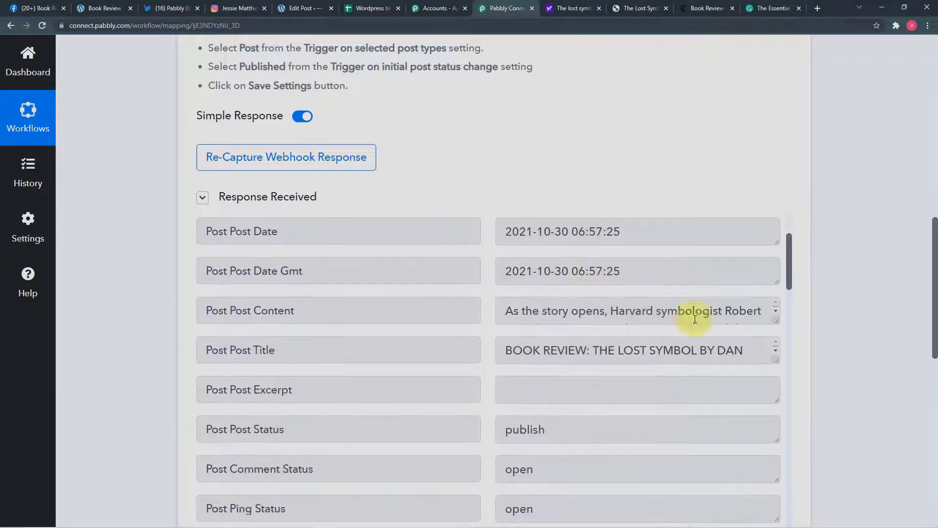
{"action": "left_click_drag", "start_coordinate": [775, 323], "coordinate": [775, 394]}
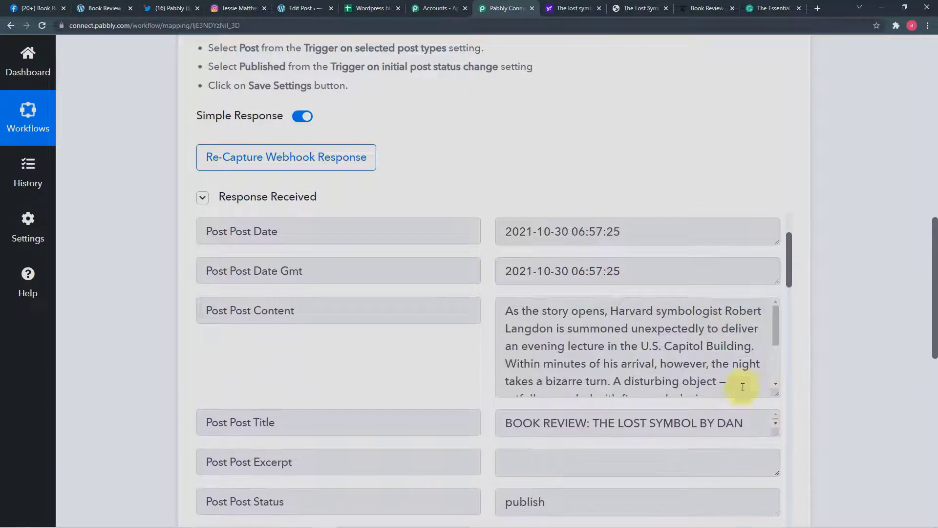
{"action": "scroll", "coordinate": [681, 334], "scroll_direction": "down", "scroll_amount": 3}
{"action": "scroll", "coordinate": [427, 312], "scroll_direction": "down", "scroll_amount": 10}
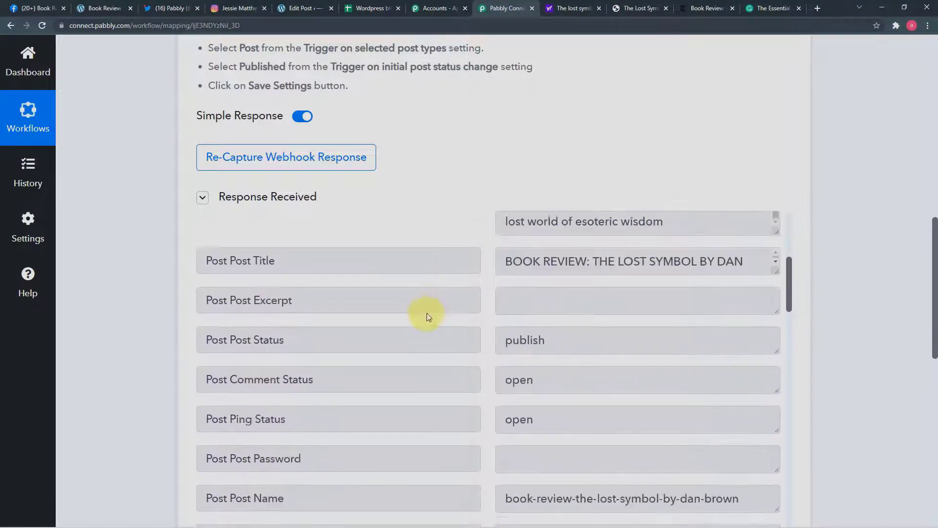
{"action": "scroll", "coordinate": [426, 315], "scroll_direction": "down", "scroll_amount": 12}
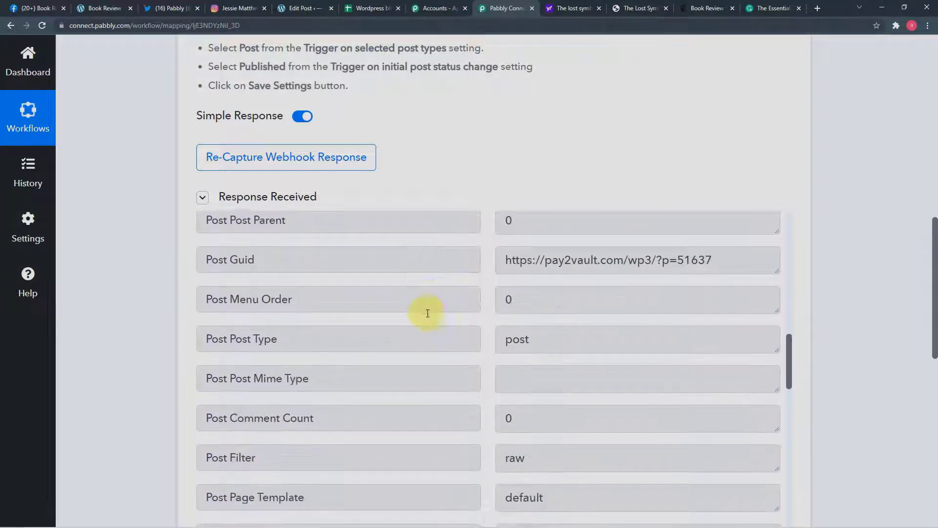
{"action": "scroll", "coordinate": [428, 314], "scroll_direction": "down", "scroll_amount": 14}
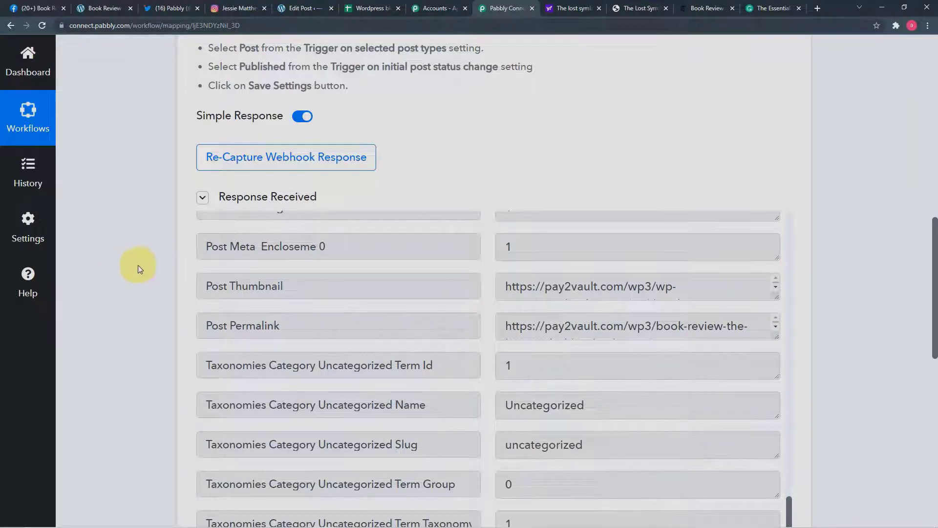
{"action": "scroll", "coordinate": [138, 265], "scroll_direction": "down", "scroll_amount": 6}
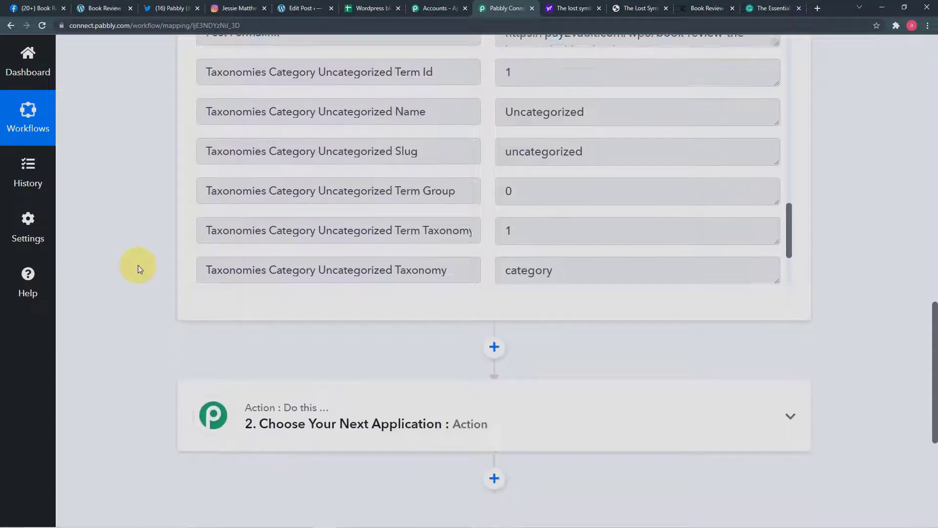
{"action": "scroll", "coordinate": [138, 265], "scroll_direction": "down", "scroll_amount": 1}
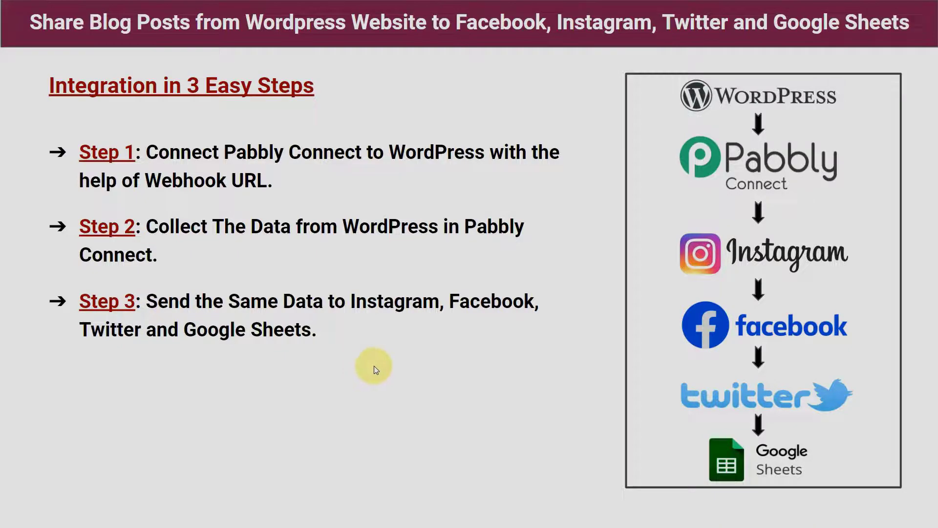
Step: Return to the Pabbly Connect workflow and choose Instagram for Business as the app for action step 2
{"action": "key", "text": "alt+Tab"}
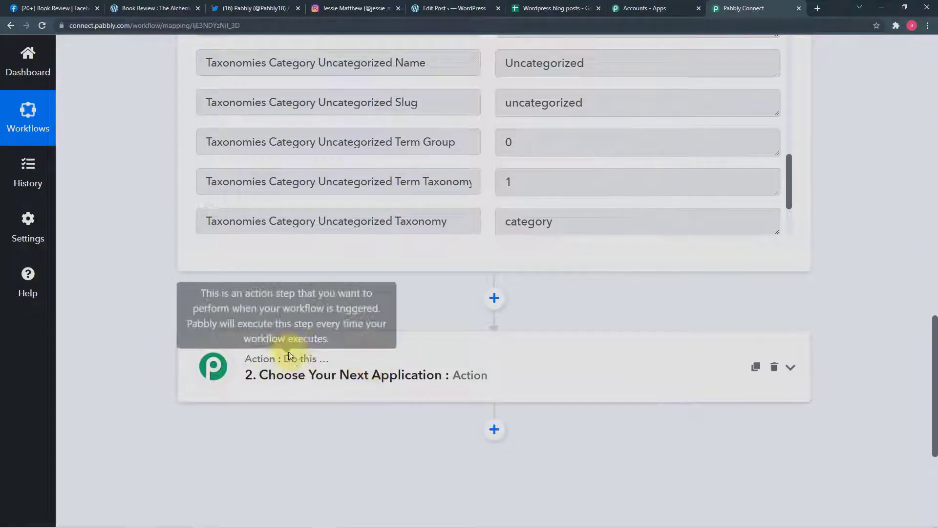
{"action": "left_click", "coordinate": [297, 374]}
{"action": "scroll", "coordinate": [295, 373], "scroll_direction": "down", "scroll_amount": 3}
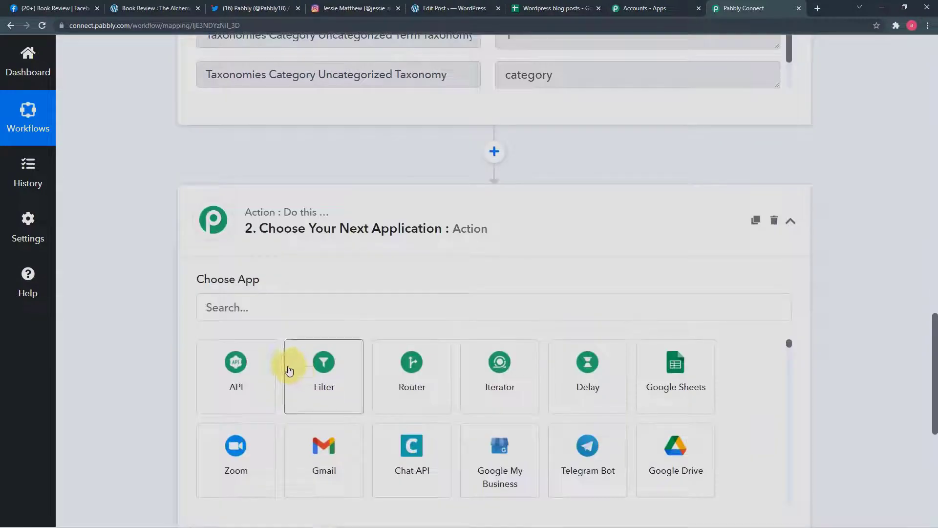
{"action": "scroll", "coordinate": [300, 313], "scroll_direction": "down", "scroll_amount": 2}
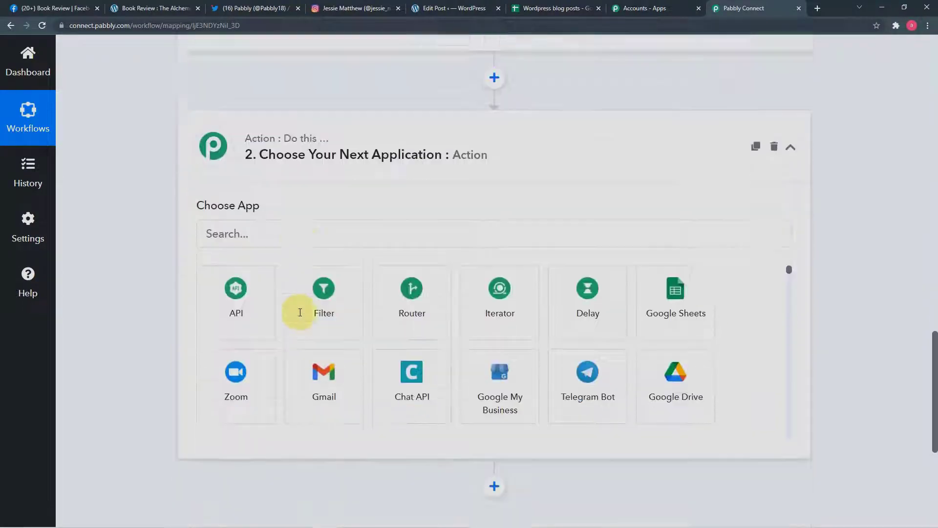
{"action": "left_click", "coordinate": [362, 210]}
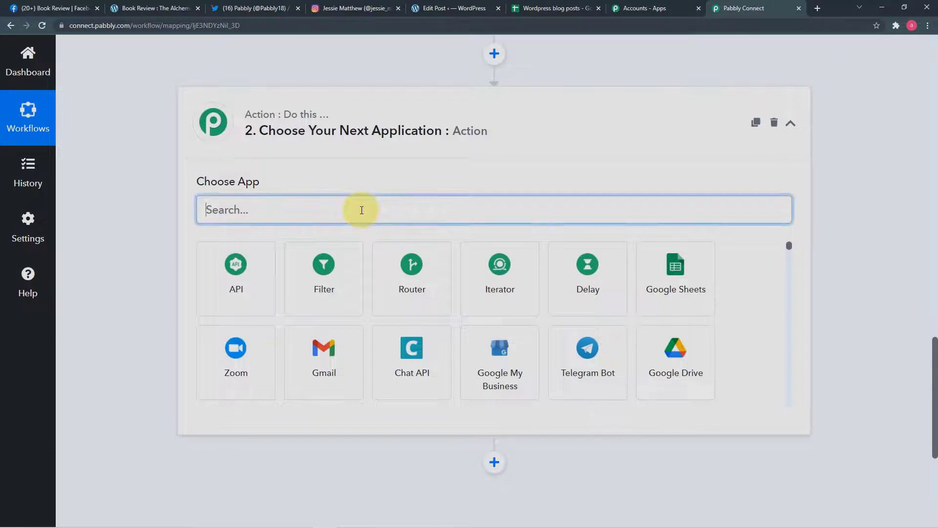
{"action": "type", "text": "in"}
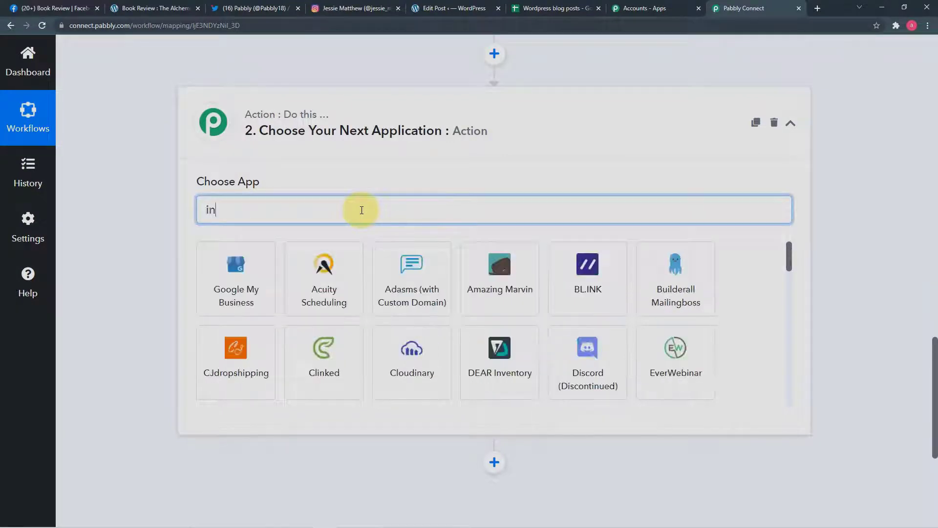
{"action": "type", "text": "st"}
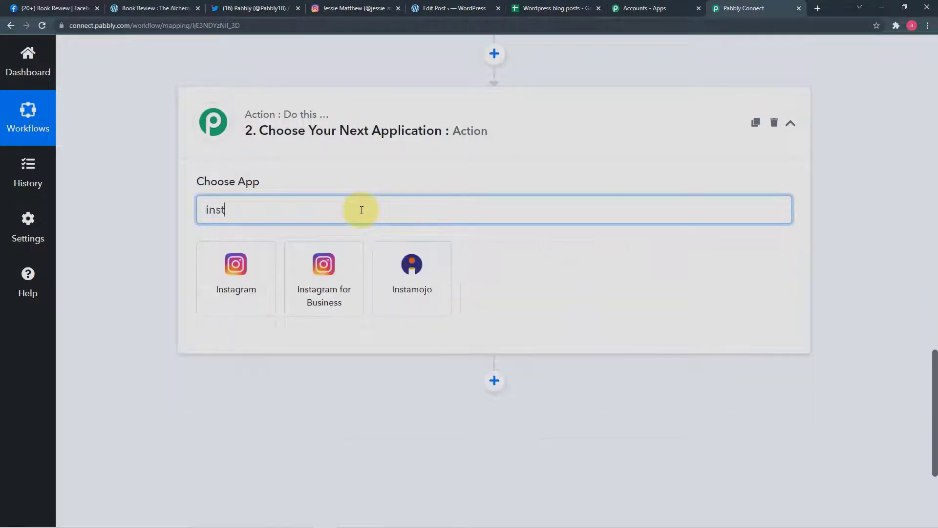
{"action": "left_click", "coordinate": [342, 295]}
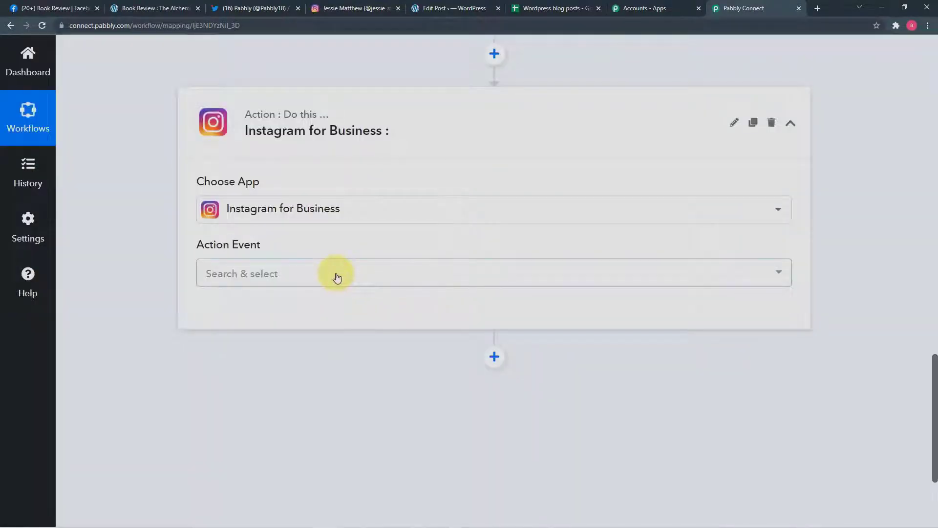
Step: Set the Instagram for Business action event to Publish Photo
{"action": "left_click", "coordinate": [337, 277]}
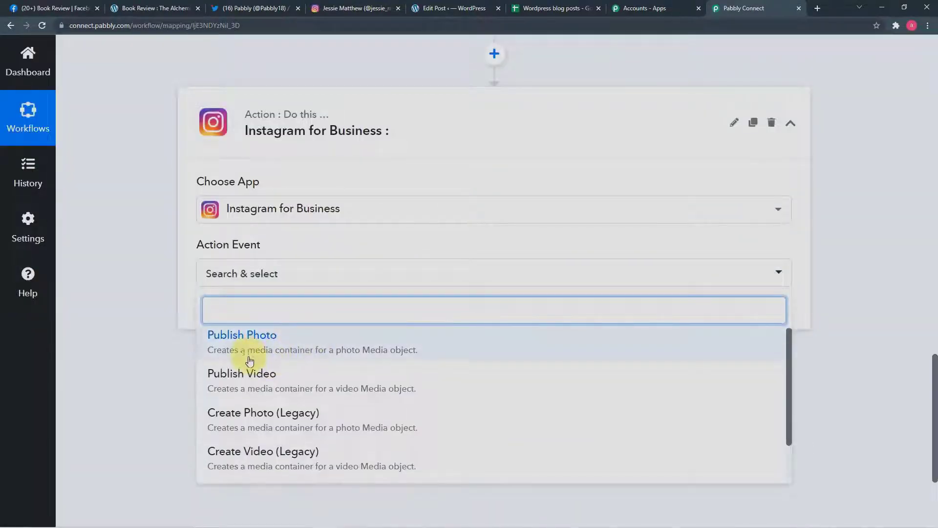
{"action": "scroll", "coordinate": [249, 362], "scroll_direction": "down", "scroll_amount": 1}
{"action": "scroll", "coordinate": [249, 361], "scroll_direction": "up", "scroll_amount": 1}
{"action": "scroll", "coordinate": [249, 361], "scroll_direction": "down", "scroll_amount": 1}
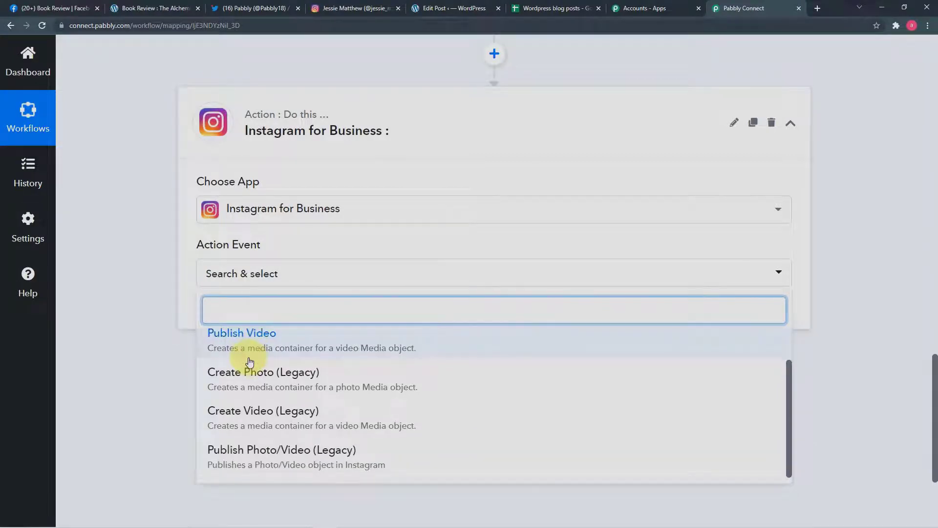
{"action": "scroll", "coordinate": [250, 361], "scroll_direction": "up", "scroll_amount": 1}
{"action": "left_click", "coordinate": [262, 352]}
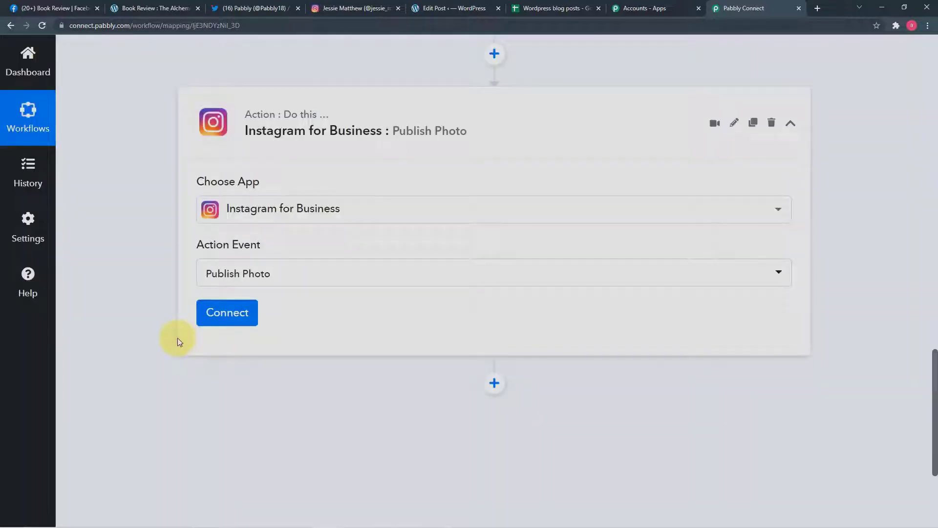
Step: Connect the Publish Photo action to Instagram for Business through a new connection
{"action": "left_click", "coordinate": [227, 312]}
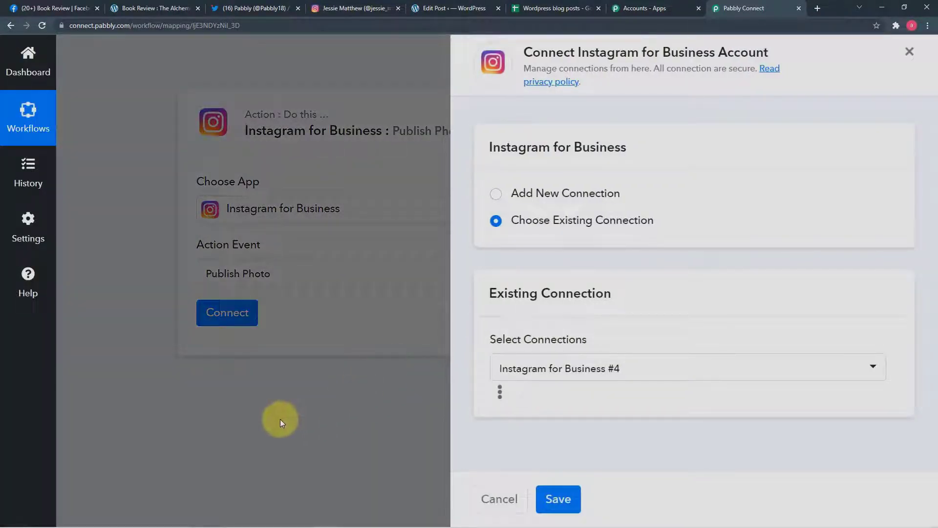
{"action": "left_click", "coordinate": [498, 196]}
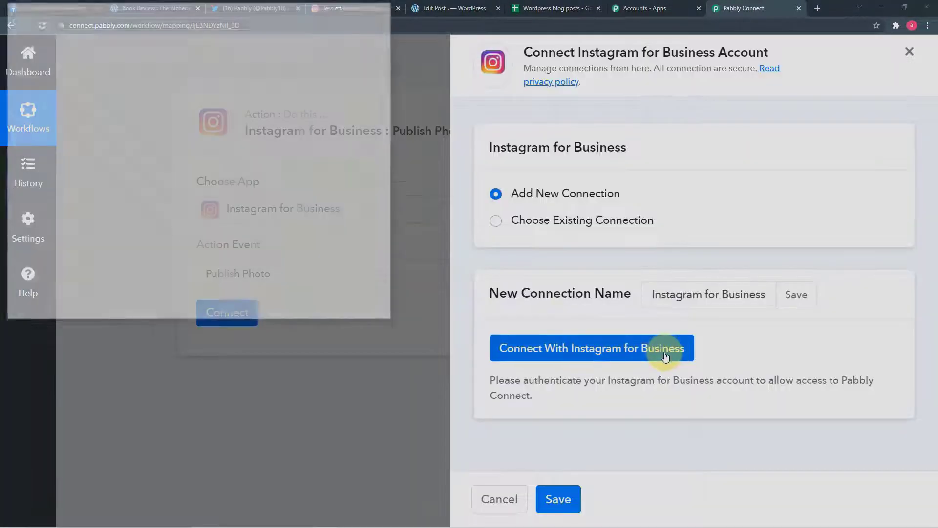
{"action": "left_click", "coordinate": [666, 357]}
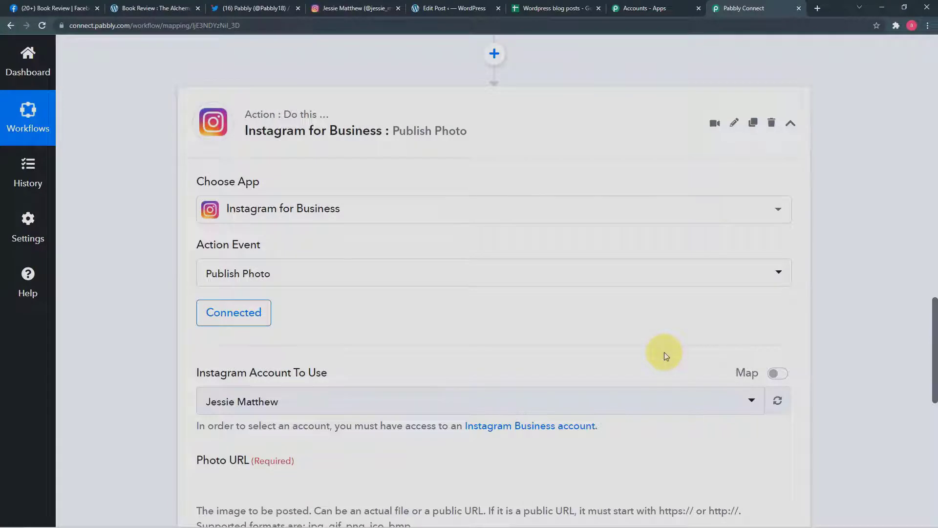
Step: Compare the selected Instagram account with the profile open on Instagram, and return to Pabbly Connect
{"action": "scroll", "coordinate": [665, 352], "scroll_direction": "down", "scroll_amount": 3}
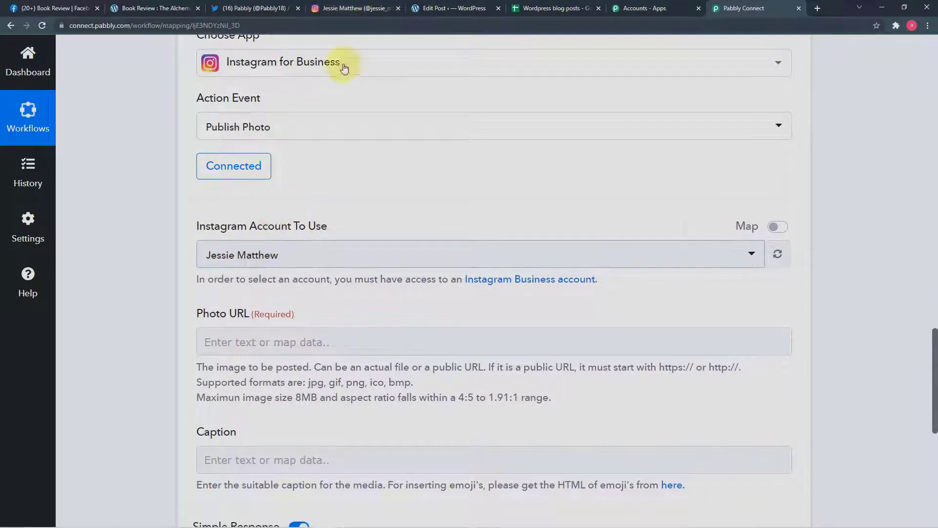
{"action": "left_click", "coordinate": [350, 7]}
{"action": "scroll", "coordinate": [293, 171], "scroll_direction": "up", "scroll_amount": 1}
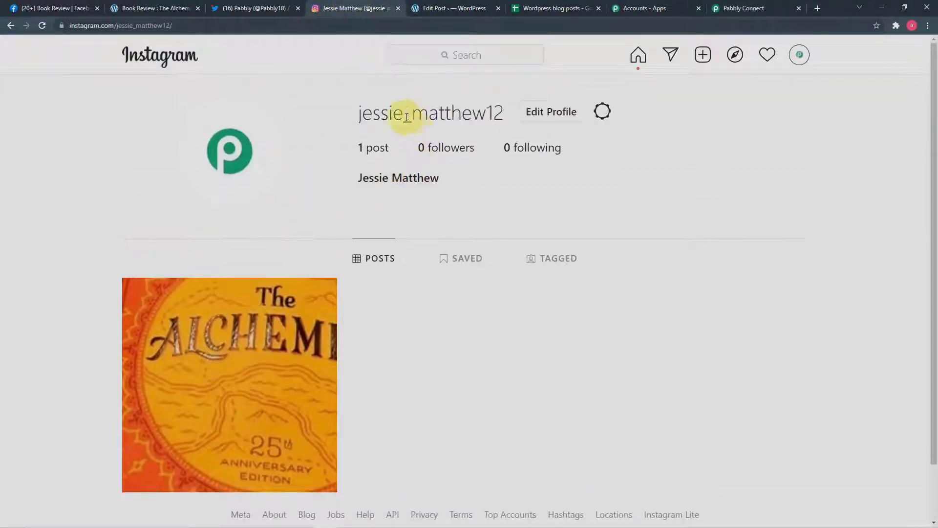
{"action": "left_click", "coordinate": [728, 8]}
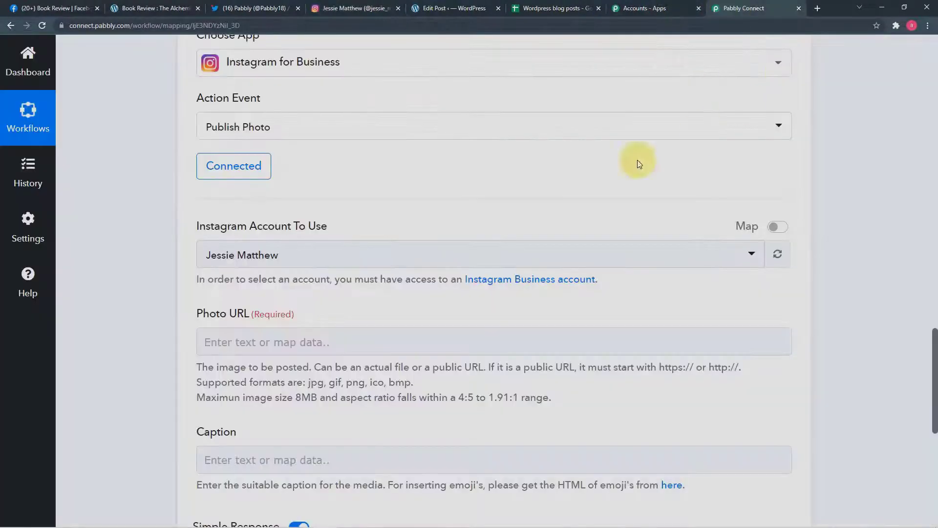
Step: Check the thumbnail link in the trigger response and map Post Thumbnail from the WordPress step into the Photo URL
{"action": "scroll", "coordinate": [331, 251], "scroll_direction": "down", "scroll_amount": 2}
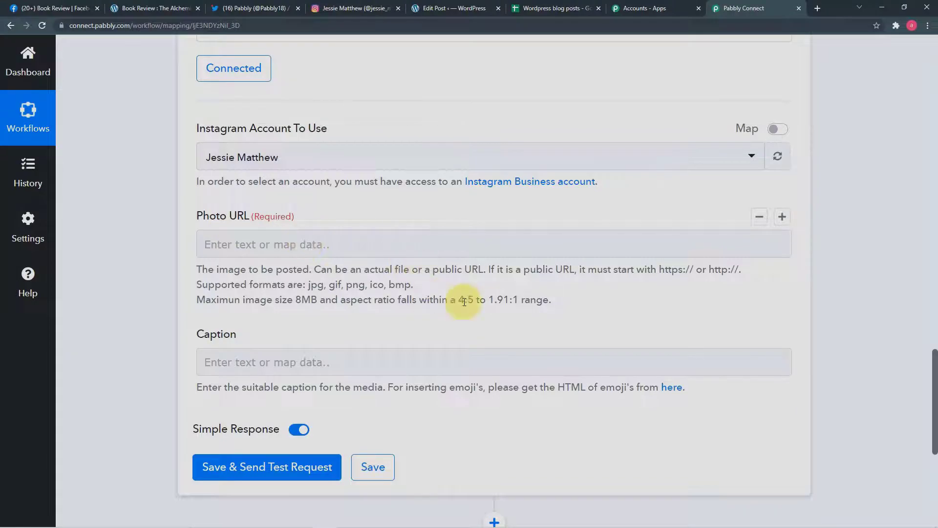
{"action": "scroll", "coordinate": [404, 276], "scroll_direction": "up", "scroll_amount": 12}
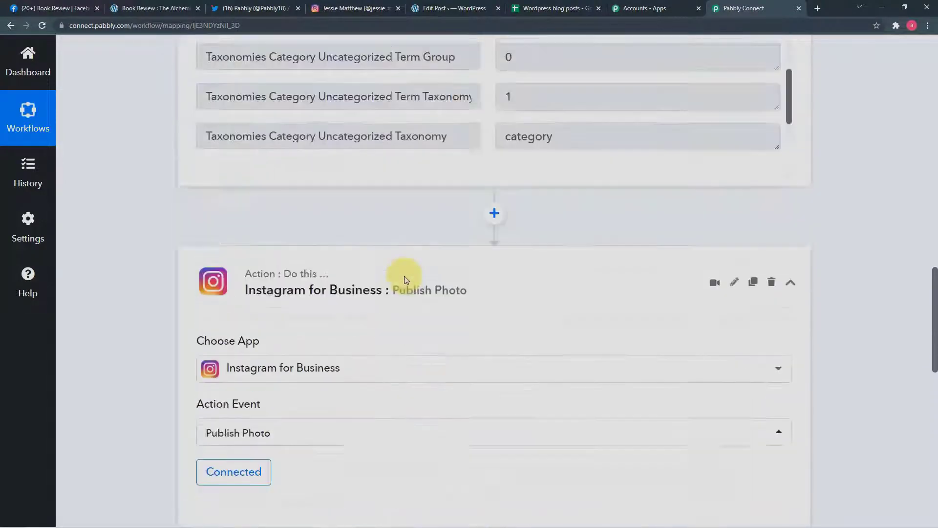
{"action": "scroll", "coordinate": [404, 276], "scroll_direction": "up", "scroll_amount": 3}
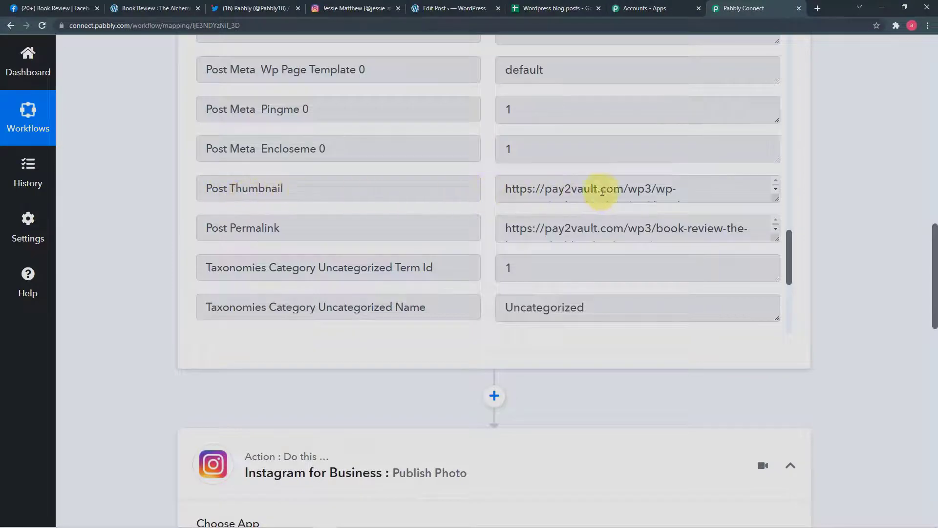
{"action": "scroll", "coordinate": [602, 191], "scroll_direction": "down", "scroll_amount": 1}
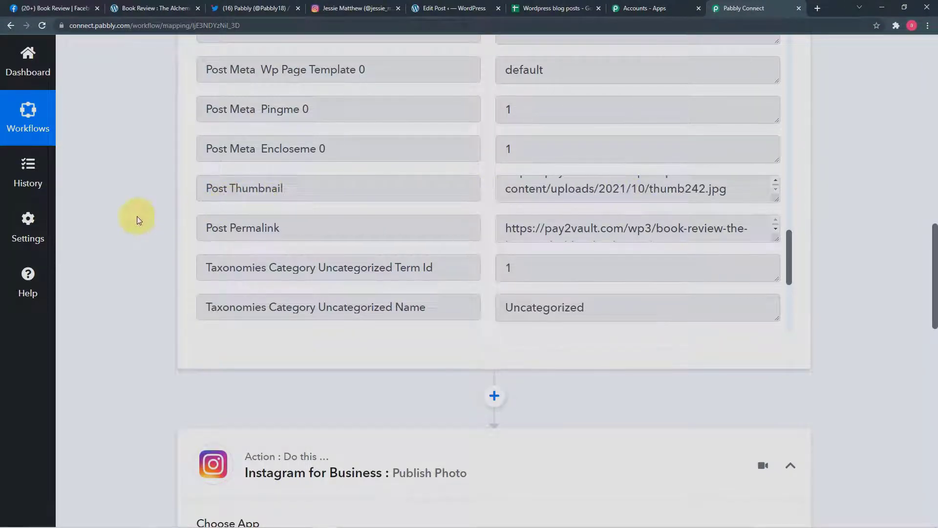
{"action": "scroll", "coordinate": [137, 220], "scroll_direction": "down", "scroll_amount": 13}
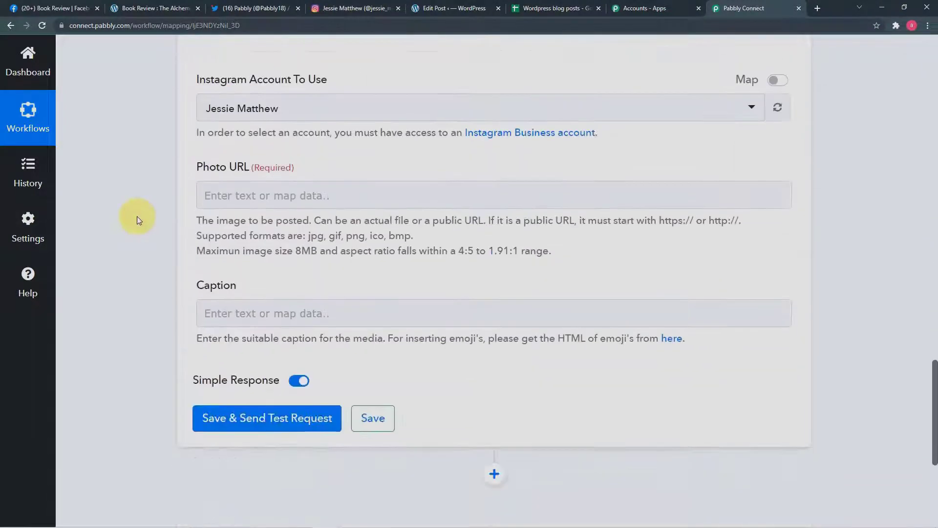
{"action": "left_click", "coordinate": [235, 200]}
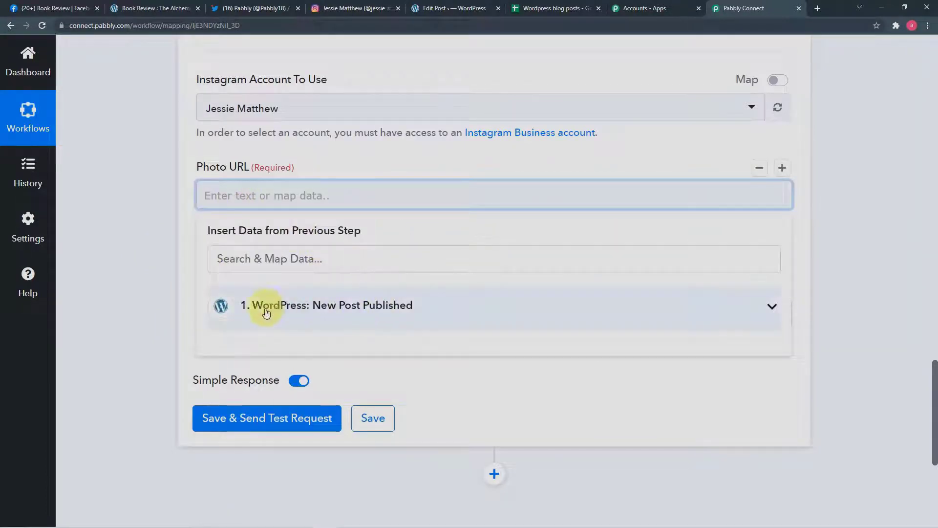
{"action": "left_click", "coordinate": [318, 320]}
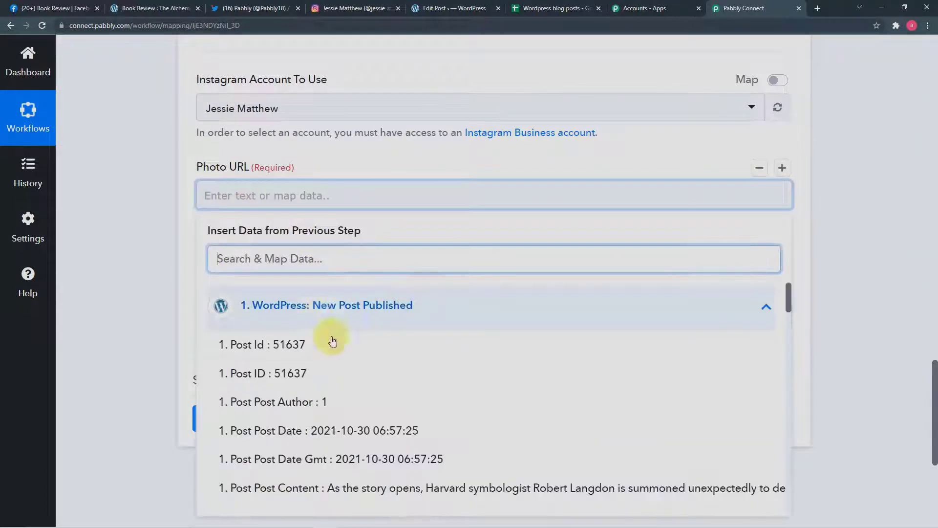
{"action": "scroll", "coordinate": [377, 401], "scroll_direction": "down", "scroll_amount": 7}
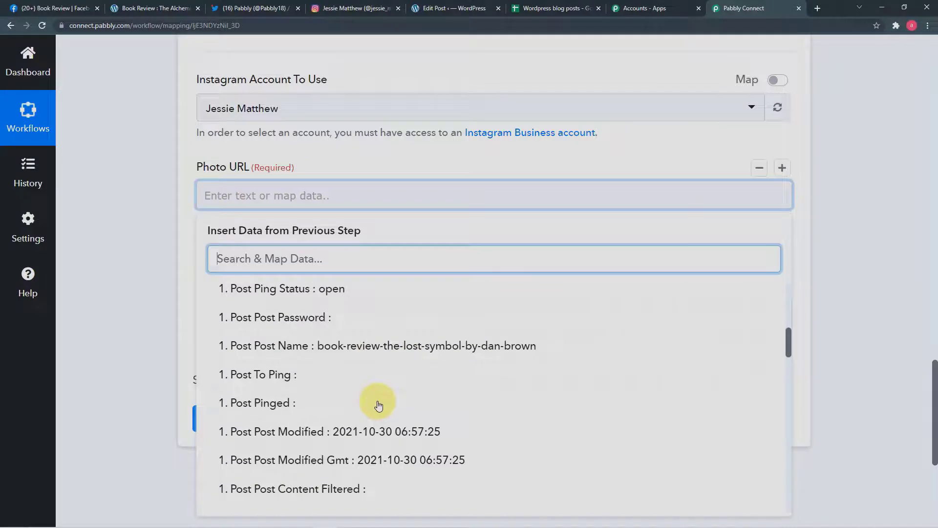
{"action": "scroll", "coordinate": [378, 405], "scroll_direction": "down", "scroll_amount": 5}
{"action": "scroll", "coordinate": [378, 405], "scroll_direction": "up", "scroll_amount": 2}
{"action": "scroll", "coordinate": [378, 405], "scroll_direction": "down", "scroll_amount": 10}
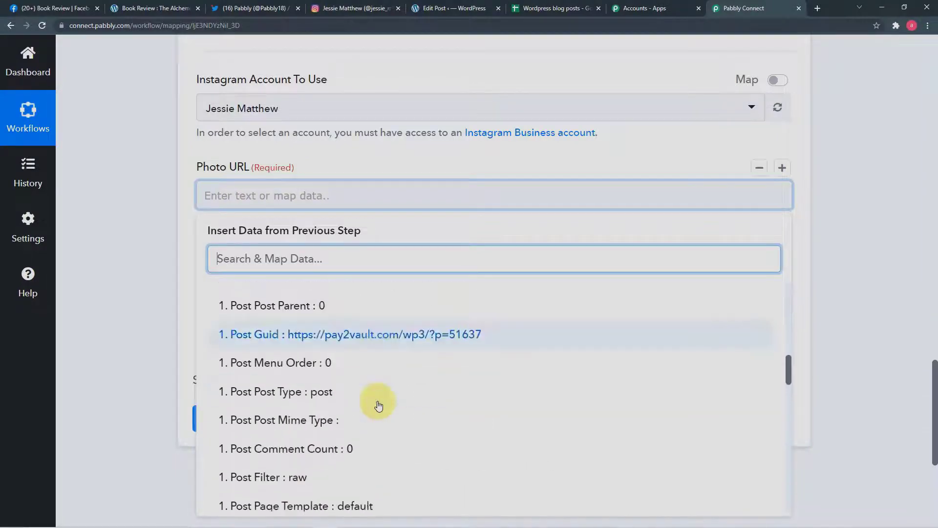
{"action": "scroll", "coordinate": [378, 406], "scroll_direction": "down", "scroll_amount": 6}
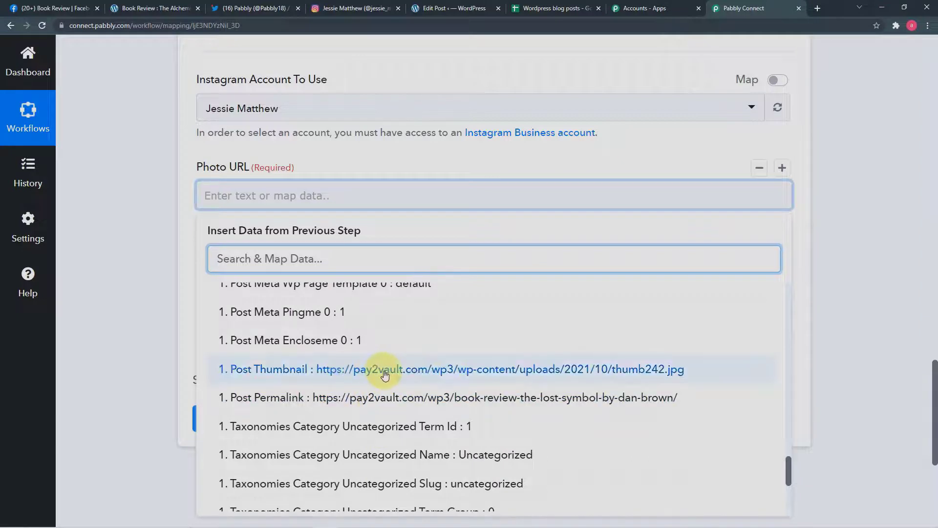
{"action": "left_click", "coordinate": [385, 370]}
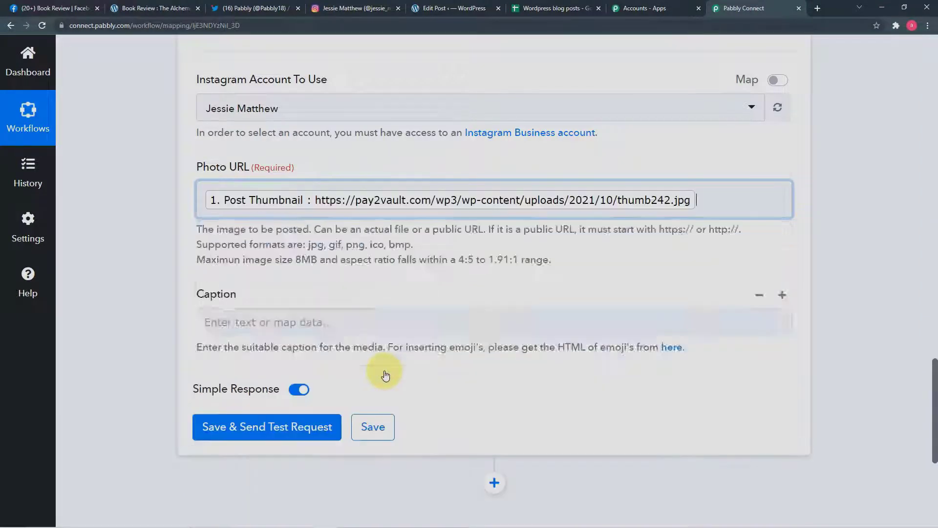
{"action": "left_click", "coordinate": [107, 237]}
Step: Check the post permalink in the WordPress trigger response and map Post Permalink into the Instagram Caption
{"action": "scroll", "coordinate": [122, 251], "scroll_direction": "down", "scroll_amount": 1}
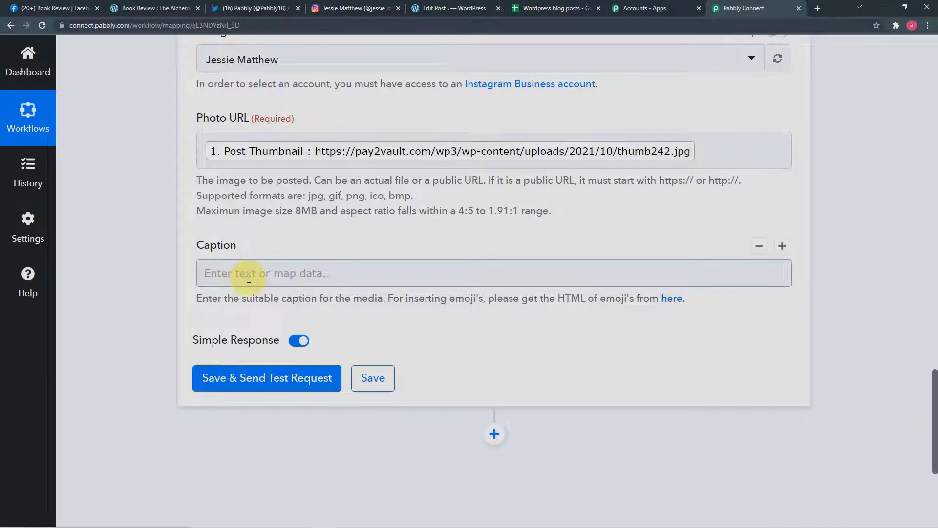
{"action": "scroll", "coordinate": [249, 278], "scroll_direction": "up", "scroll_amount": 15}
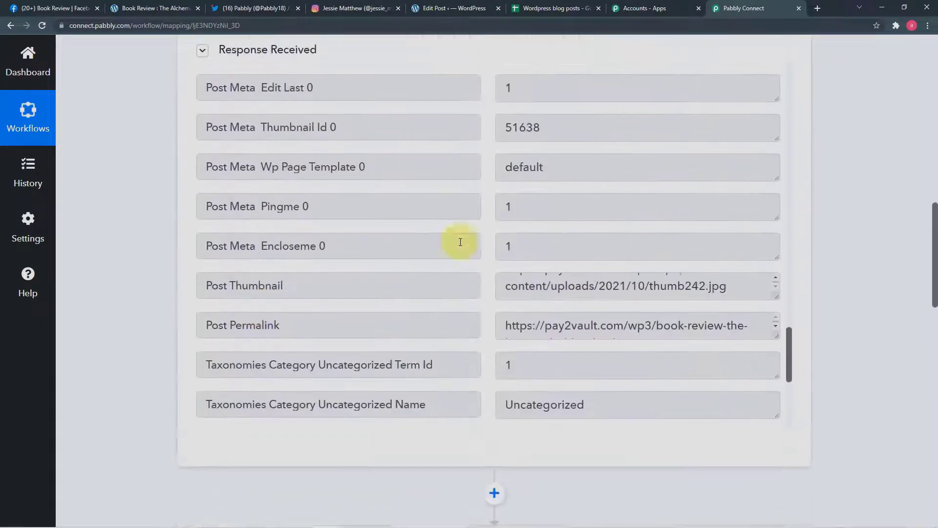
{"action": "scroll", "coordinate": [385, 263], "scroll_direction": "down", "scroll_amount": 10}
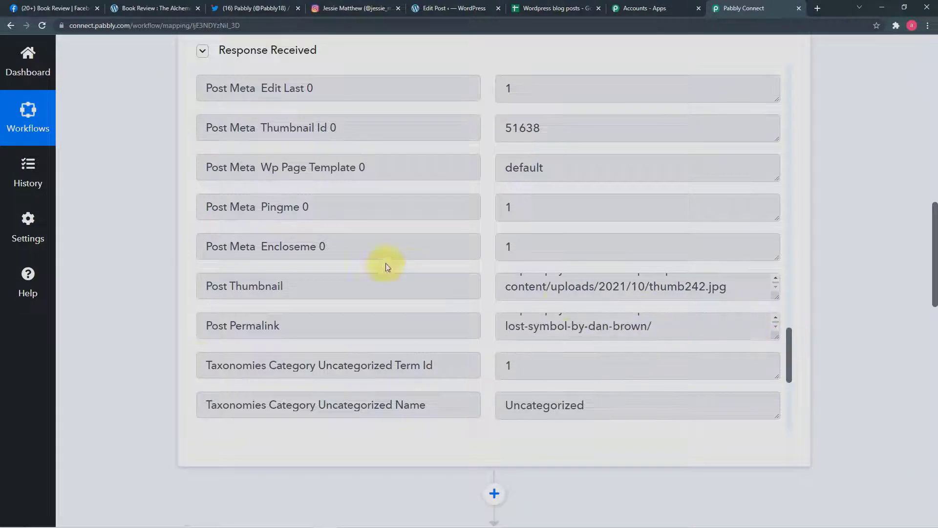
{"action": "scroll", "coordinate": [196, 271], "scroll_direction": "down", "scroll_amount": 6}
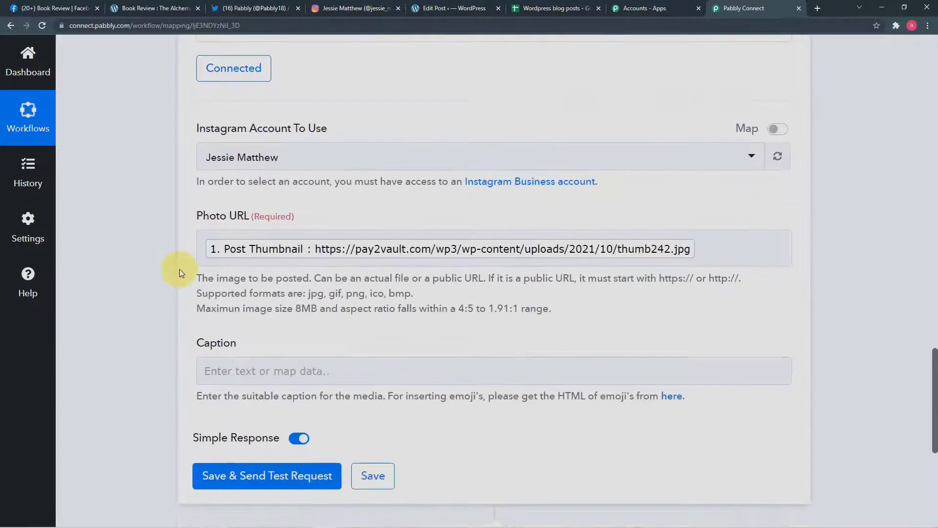
{"action": "left_click", "coordinate": [267, 371]}
{"action": "scroll", "coordinate": [268, 371], "scroll_direction": "down", "scroll_amount": 3}
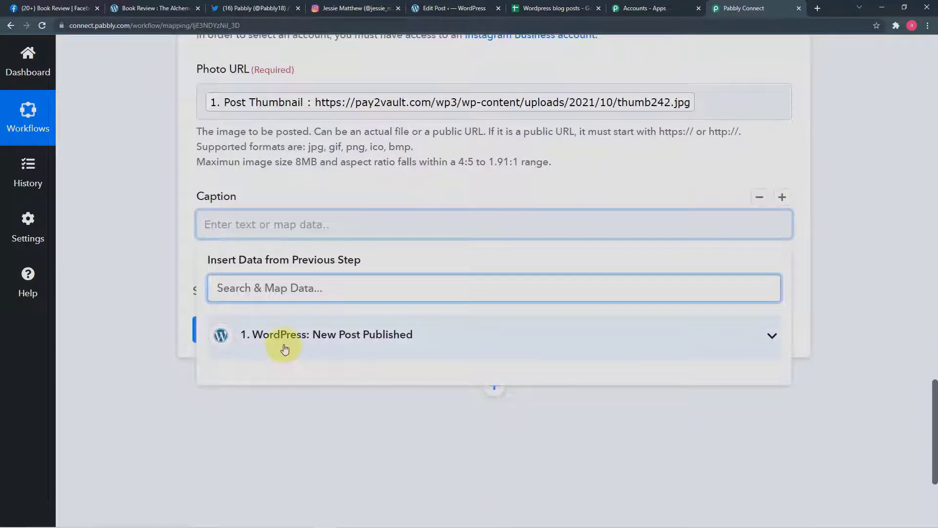
{"action": "left_click", "coordinate": [321, 342]}
{"action": "scroll", "coordinate": [341, 408], "scroll_direction": "down", "scroll_amount": 5}
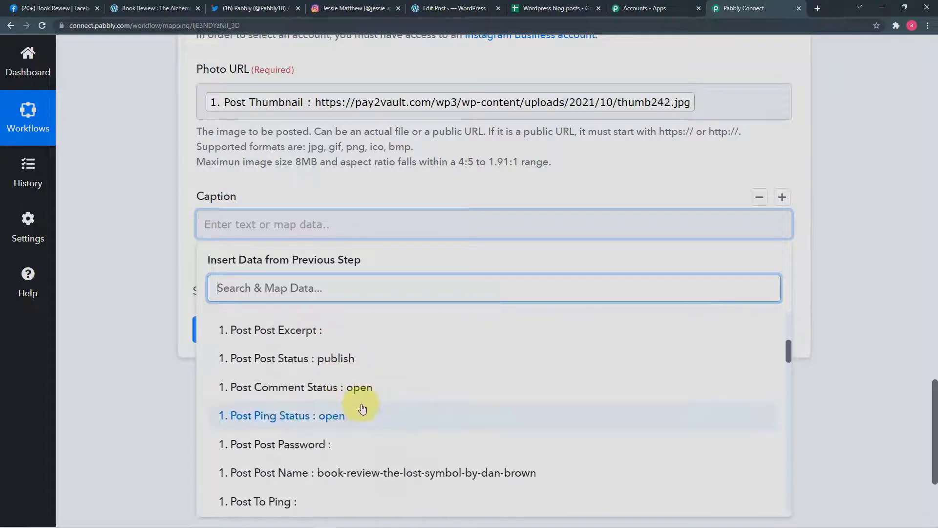
{"action": "scroll", "coordinate": [363, 408], "scroll_direction": "up", "scroll_amount": 3}
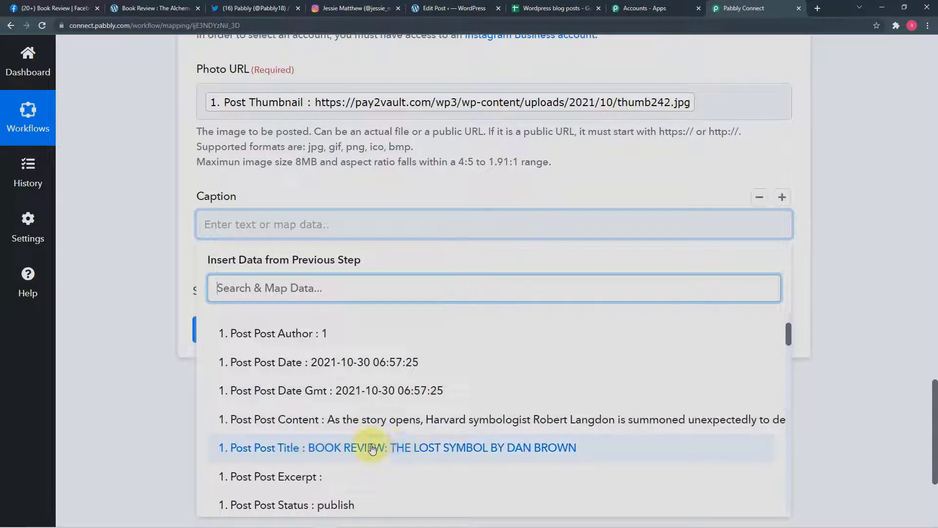
{"action": "scroll", "coordinate": [372, 448], "scroll_direction": "down", "scroll_amount": 4}
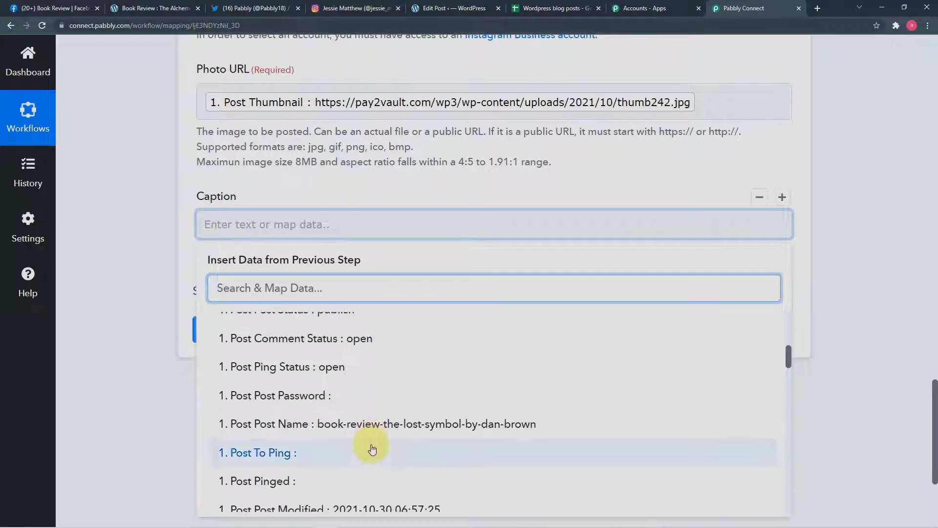
{"action": "scroll", "coordinate": [372, 448], "scroll_direction": "down", "scroll_amount": 6}
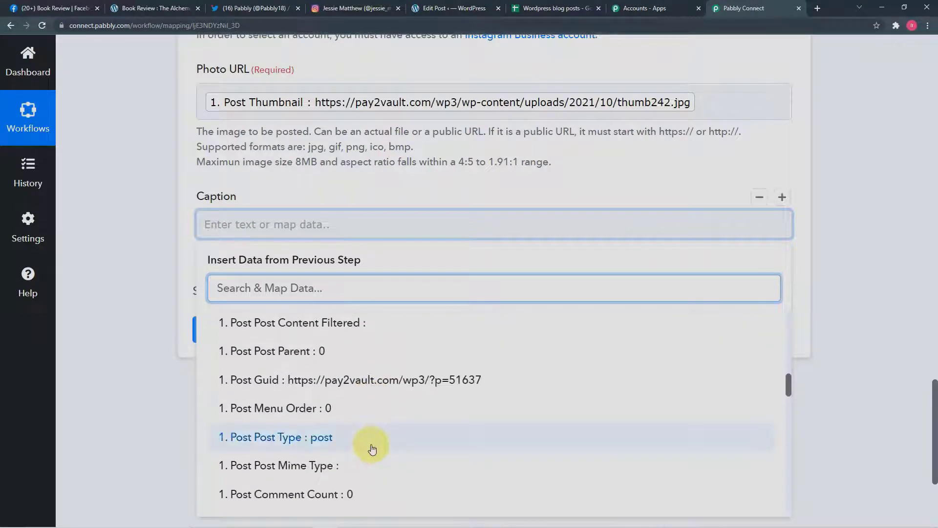
{"action": "scroll", "coordinate": [373, 449], "scroll_direction": "down", "scroll_amount": 6}
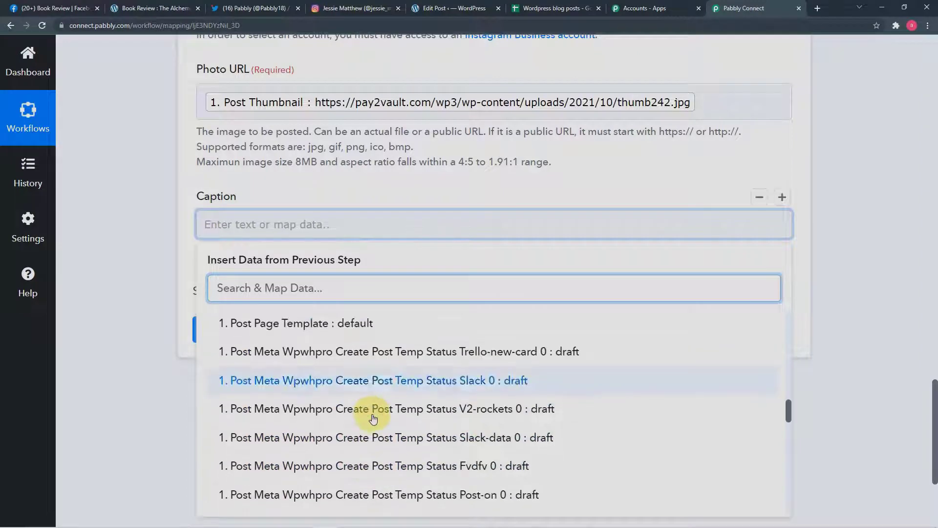
{"action": "scroll", "coordinate": [374, 419], "scroll_direction": "down", "scroll_amount": 8}
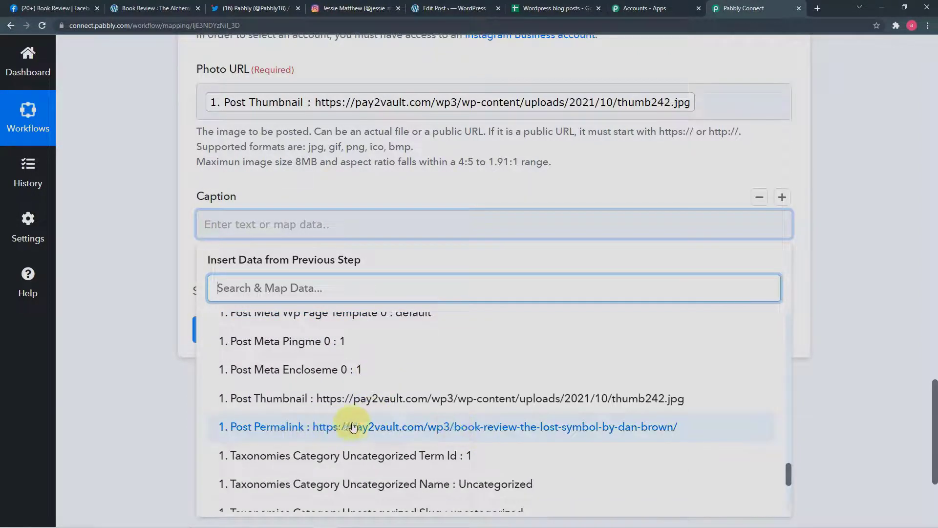
{"action": "left_click", "coordinate": [389, 427]}
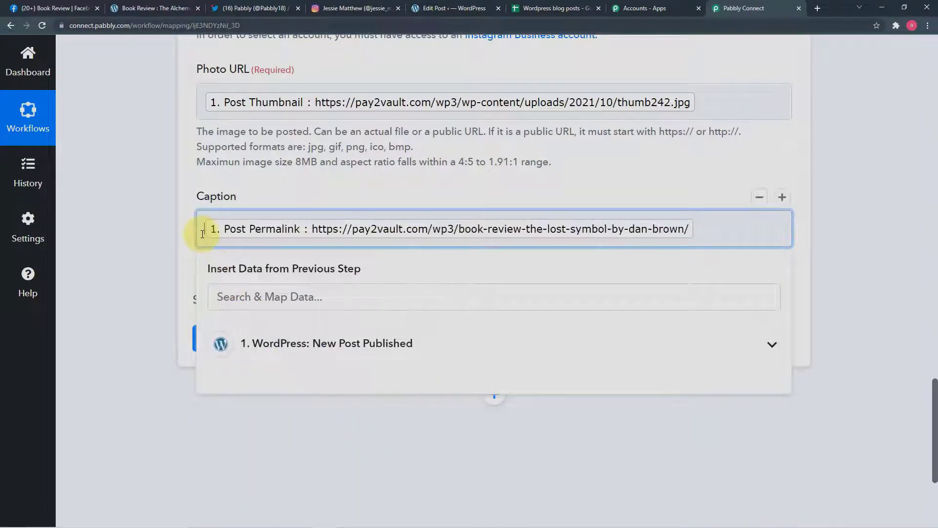
Step: Map Post Title from the WordPress step in front of the permalink in the Caption
{"action": "left_click", "coordinate": [271, 342]}
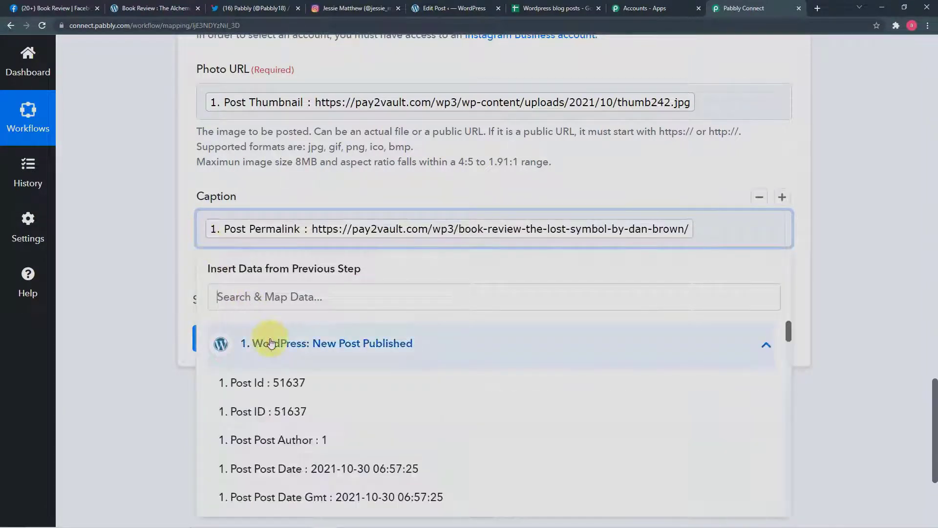
{"action": "scroll", "coordinate": [339, 440], "scroll_direction": "down", "scroll_amount": 5}
{"action": "left_click", "coordinate": [356, 407]}
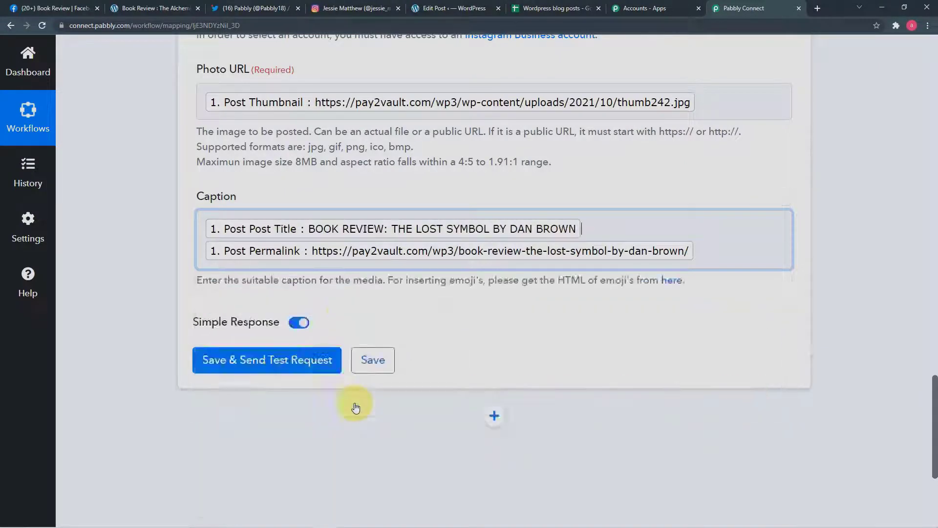
{"action": "left_click", "coordinate": [141, 293]}
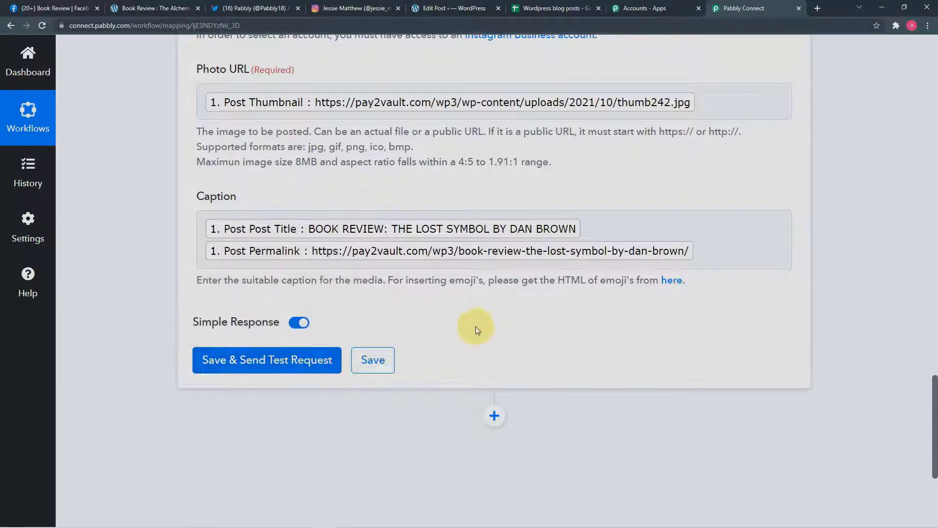
Step: Save the Instagram action with a test request, and inspect the new post and its caption on the Instagram profile
{"action": "scroll", "coordinate": [443, 319], "scroll_direction": "up", "scroll_amount": 1}
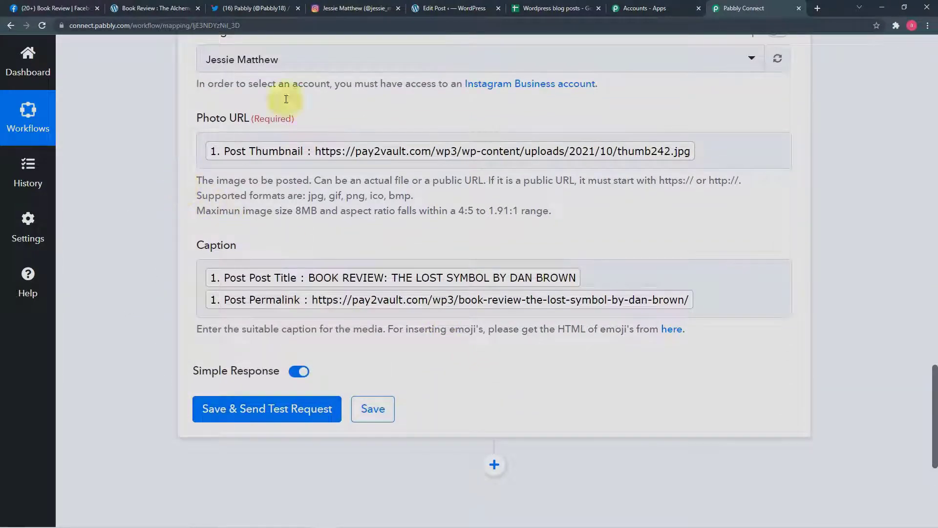
{"action": "left_click", "coordinate": [233, 403]}
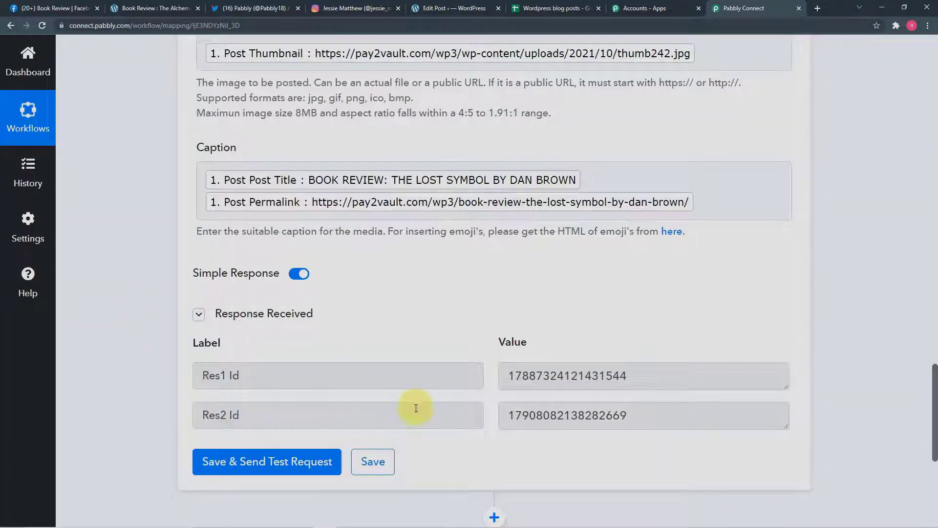
{"action": "left_click", "coordinate": [336, 7]}
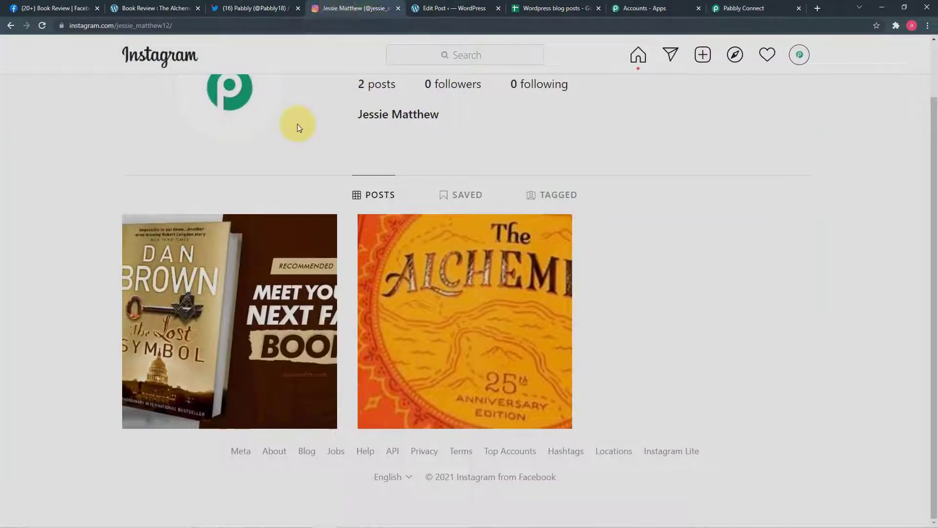
{"action": "left_click", "coordinate": [301, 295]}
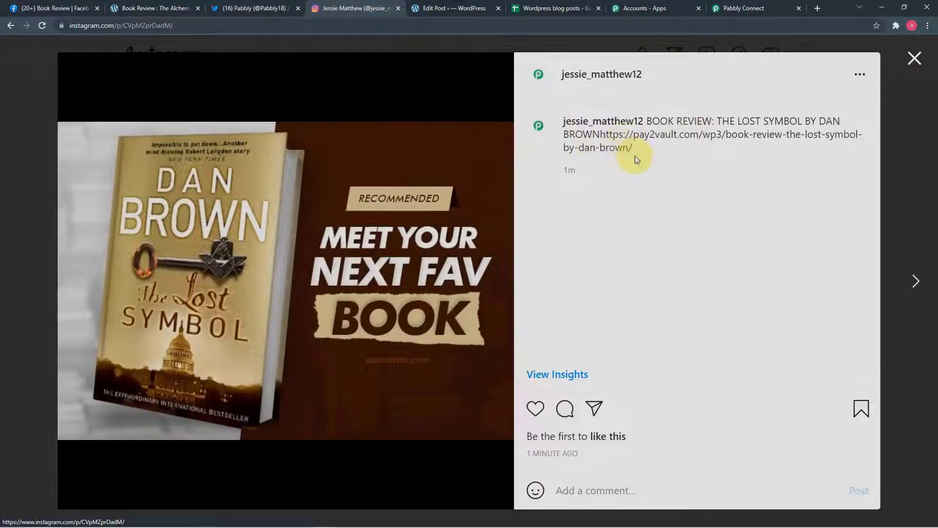
{"action": "left_click", "coordinate": [915, 58]}
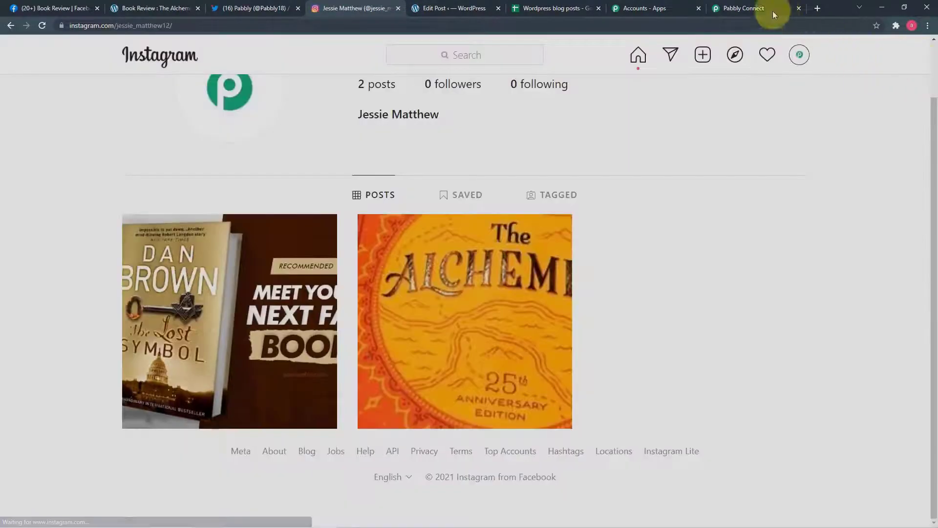
Step: Return to Pabbly Connect and add a Facebook Pages action after the Instagram step with the Create Page Post event
{"action": "left_click", "coordinate": [735, 10]}
{"action": "scroll", "coordinate": [125, 239], "scroll_direction": "down", "scroll_amount": 5}
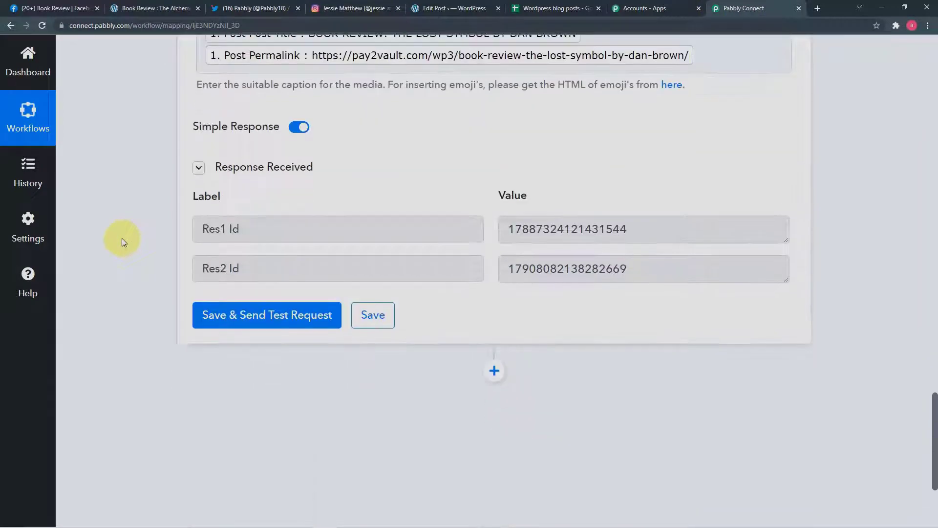
{"action": "left_click", "coordinate": [493, 273]}
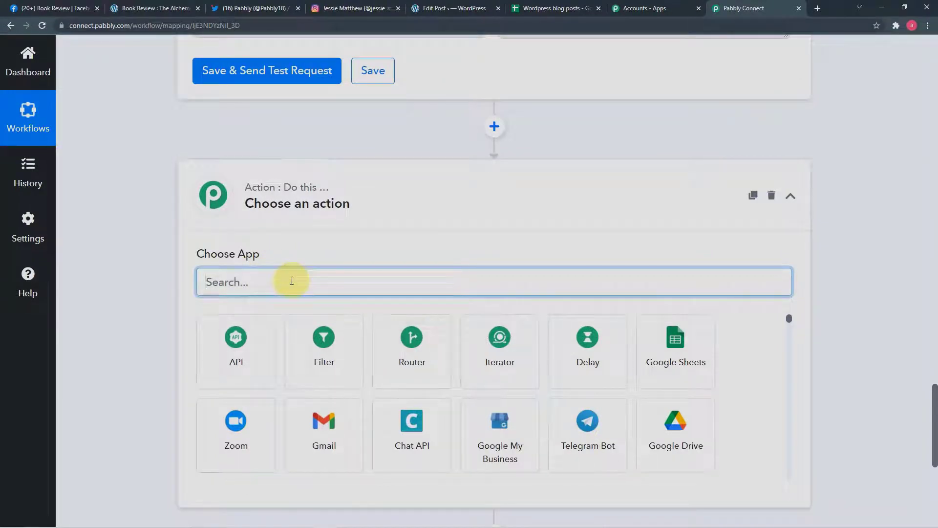
{"action": "type", "text": "fa"}
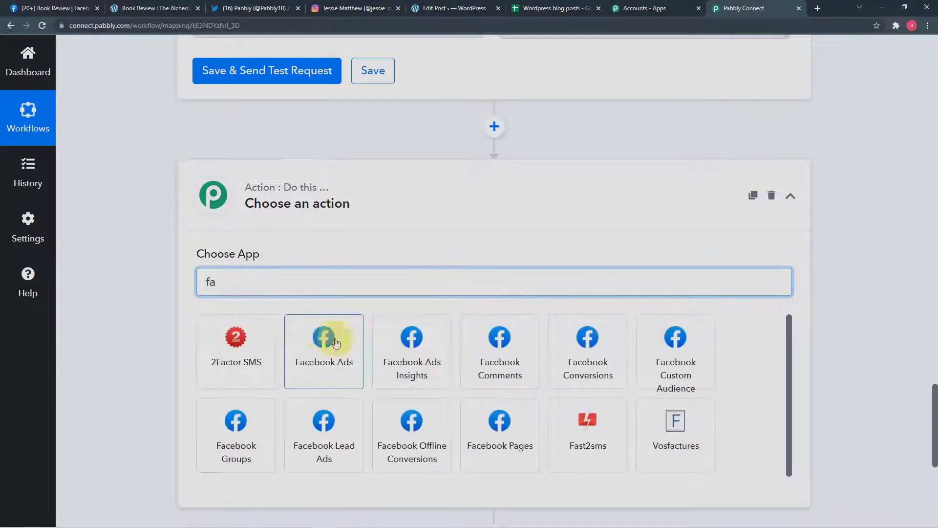
{"action": "left_click", "coordinate": [484, 421]}
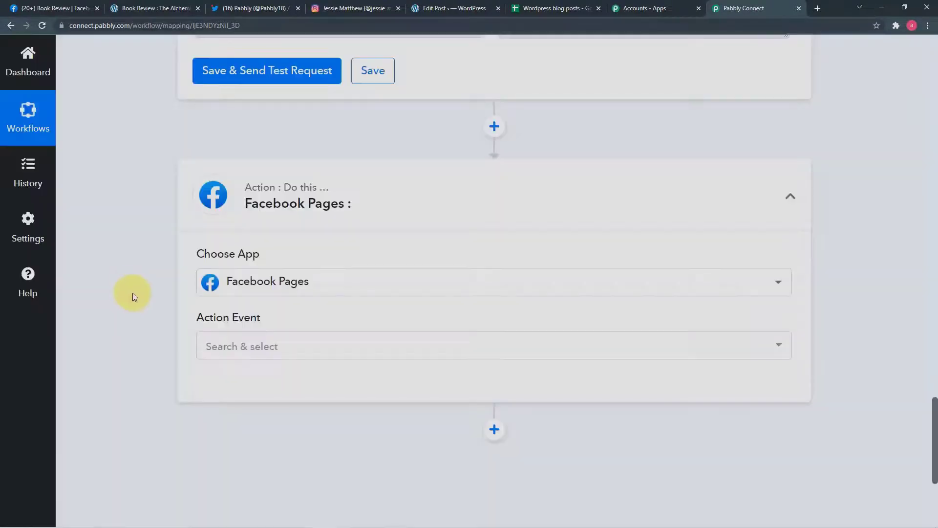
{"action": "scroll", "coordinate": [176, 308], "scroll_direction": "down", "scroll_amount": 1}
{"action": "left_click", "coordinate": [238, 299]}
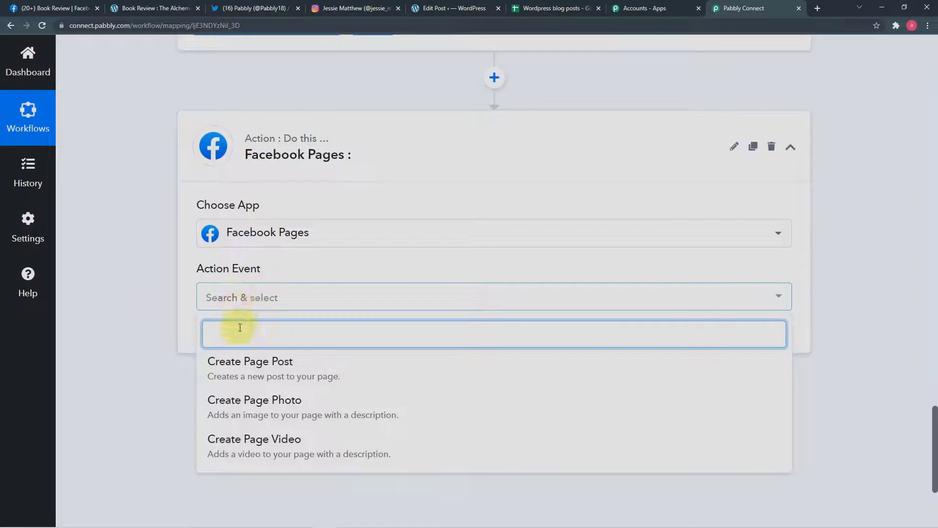
{"action": "left_click", "coordinate": [276, 364]}
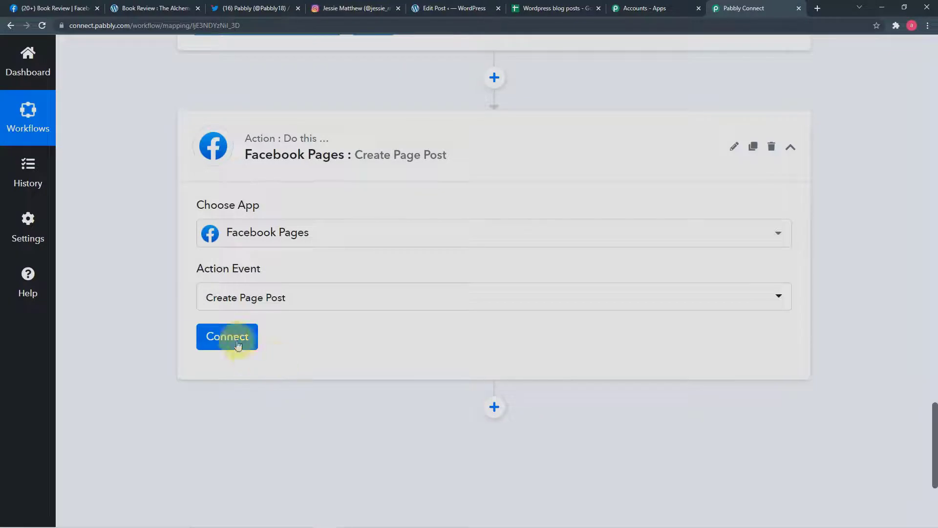
Step: Connect the Create Page Post action to Facebook Pages through a new connection
{"action": "left_click", "coordinate": [231, 337]}
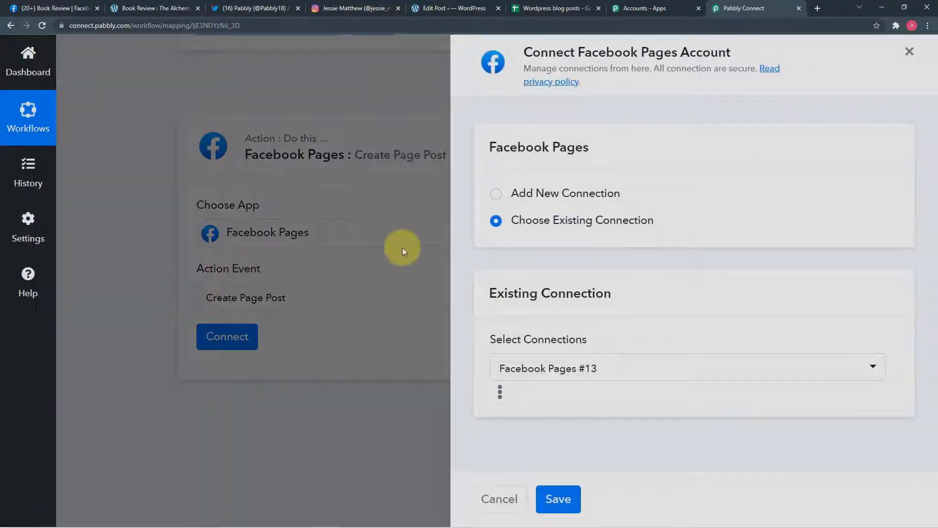
{"action": "left_click", "coordinate": [497, 200]}
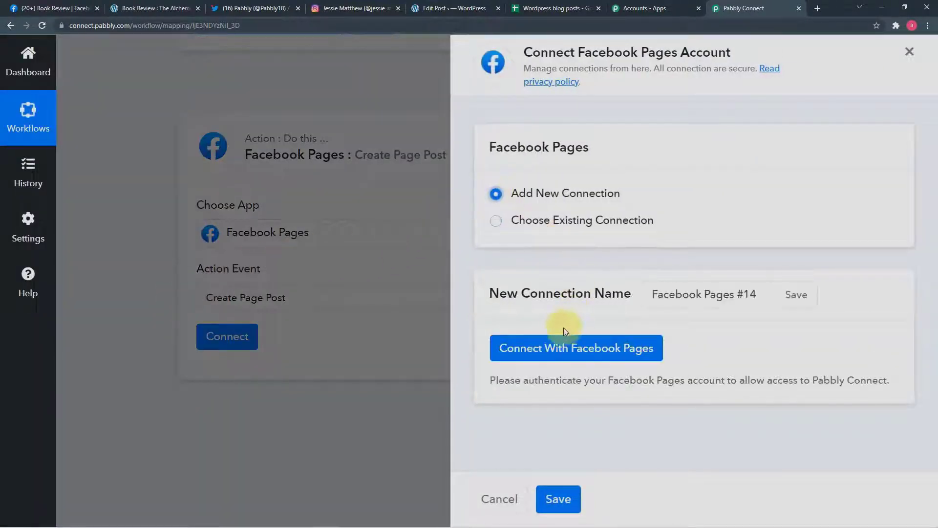
{"action": "left_click", "coordinate": [541, 345]}
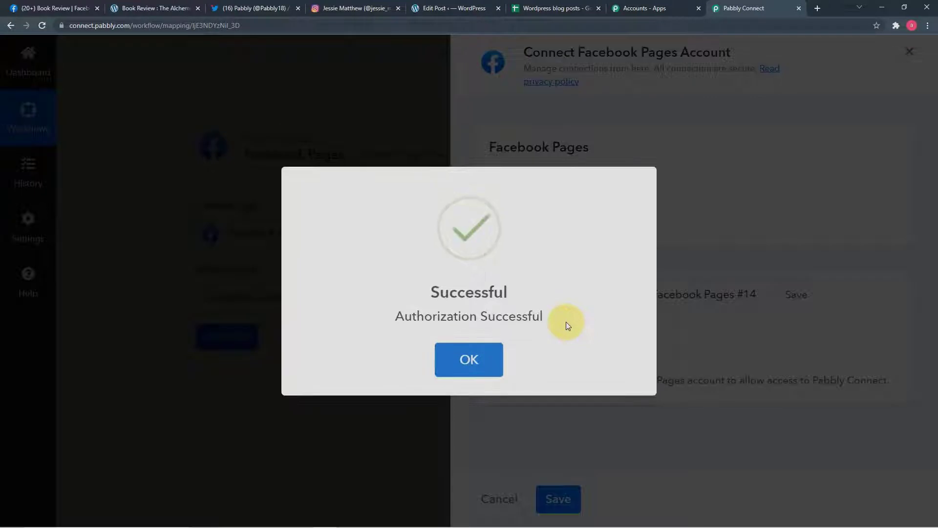
Step: Check the page name on Facebook, return to Pabbly Connect and select Book Review as the page to post to
{"action": "scroll", "coordinate": [445, 321], "scroll_direction": "down", "scroll_amount": 2}
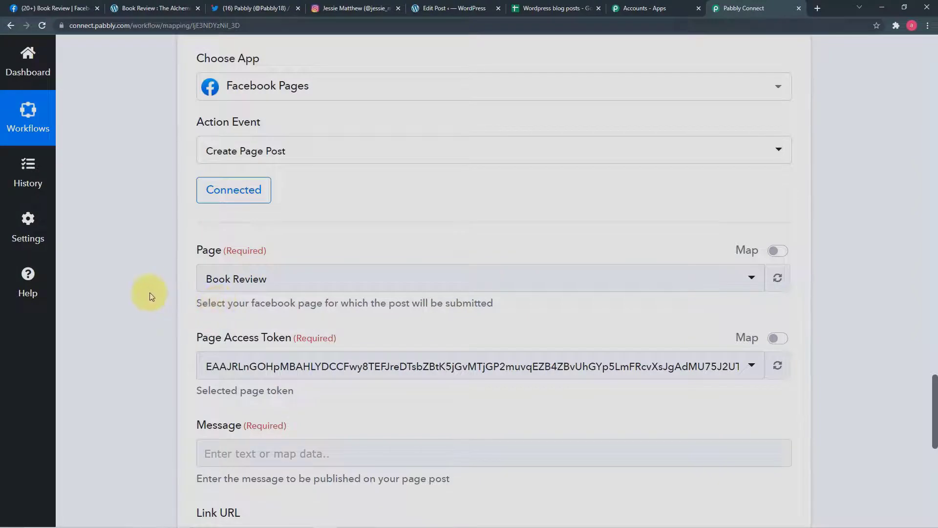
{"action": "left_click", "coordinate": [306, 283]}
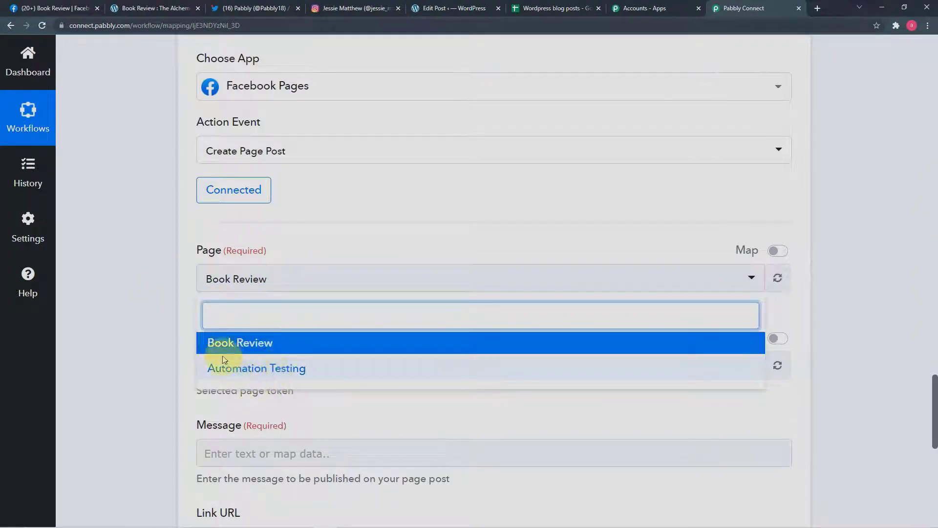
{"action": "left_click", "coordinate": [61, 8]}
{"action": "scroll", "coordinate": [647, 111], "scroll_direction": "up", "scroll_amount": 10}
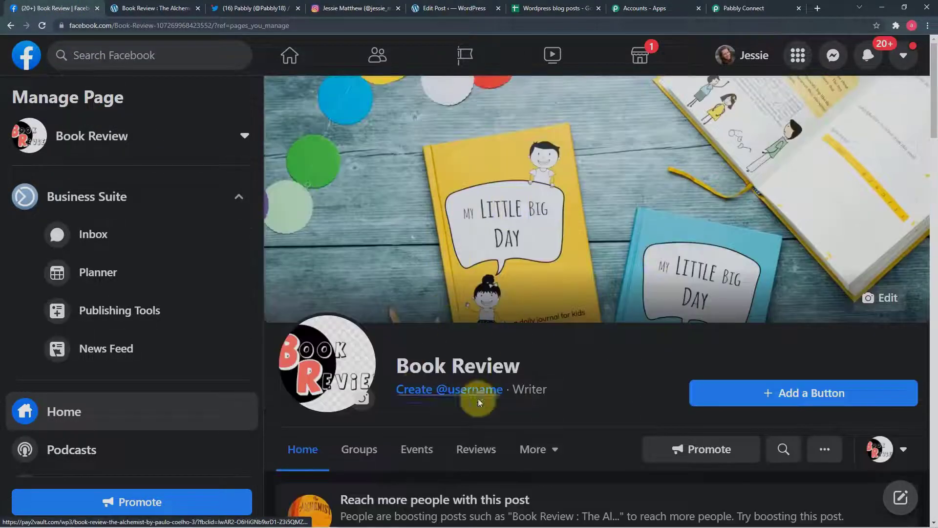
{"action": "left_click", "coordinate": [740, 8]}
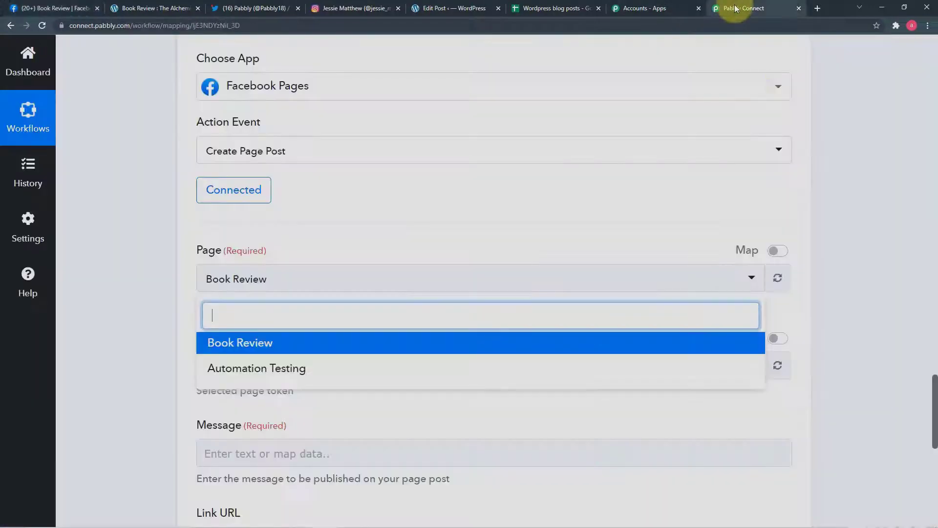
{"action": "left_click", "coordinate": [243, 351]}
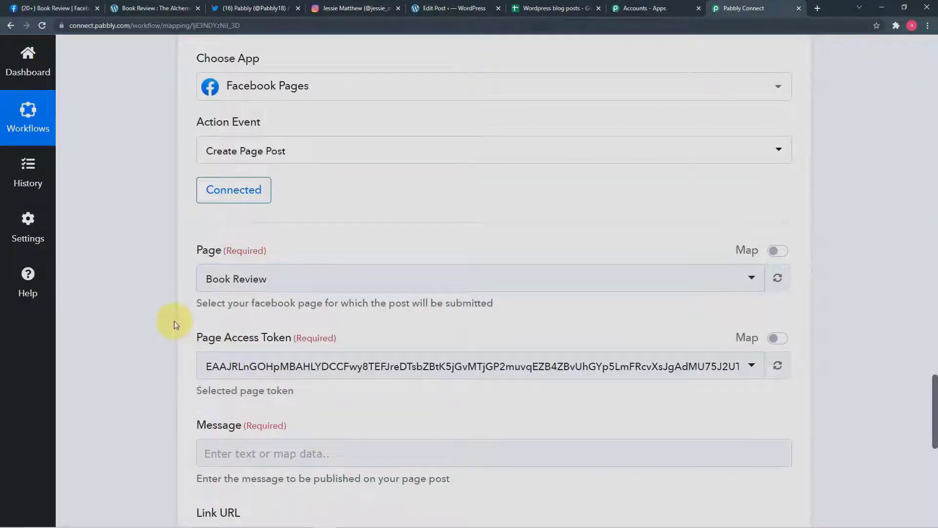
{"action": "scroll", "coordinate": [174, 321], "scroll_direction": "down", "scroll_amount": 5}
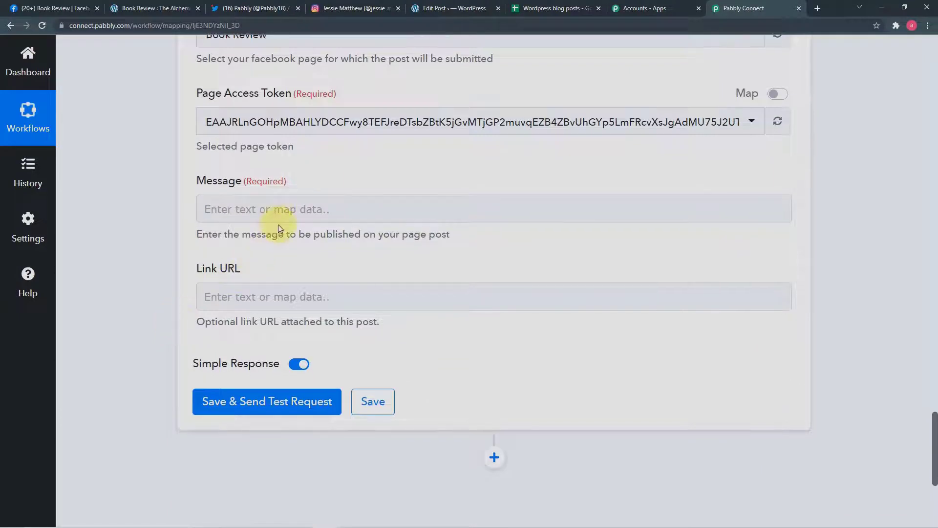
Step: Map the Facebook post's Message to the Post Title from the WordPress New Post Published data
{"action": "left_click", "coordinate": [283, 211]}
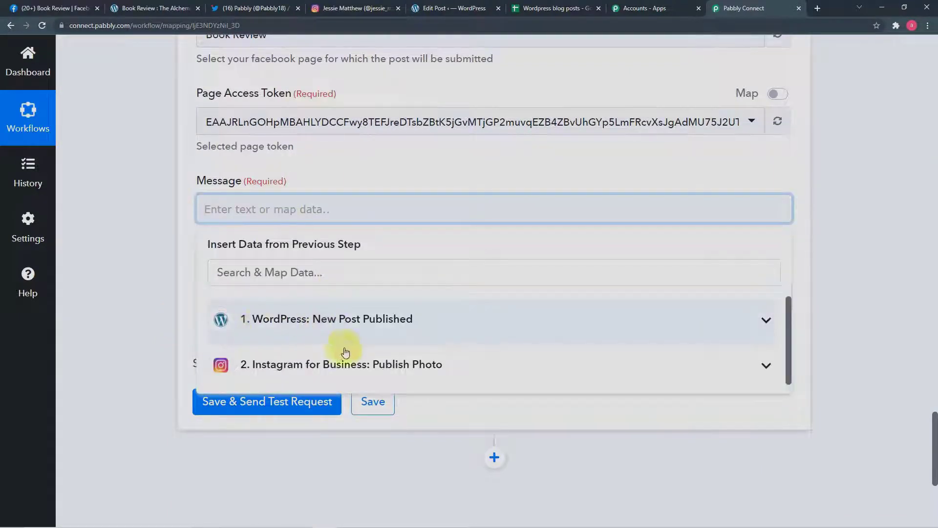
{"action": "left_click", "coordinate": [389, 333]}
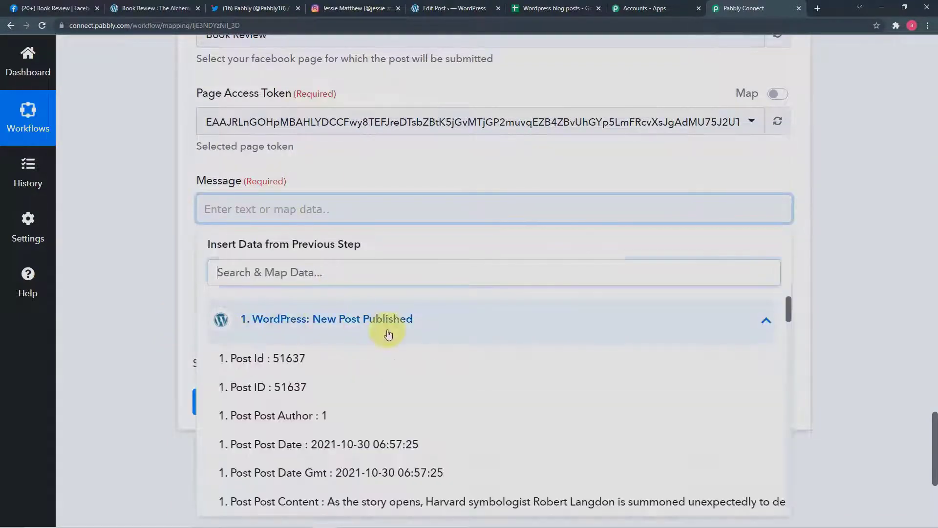
{"action": "scroll", "coordinate": [425, 412], "scroll_direction": "down", "scroll_amount": 3}
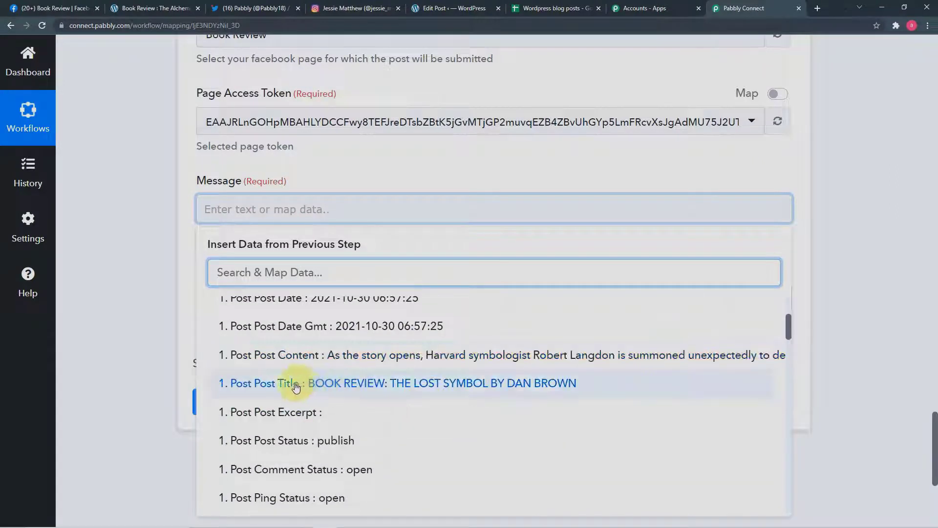
{"action": "left_click", "coordinate": [368, 386]}
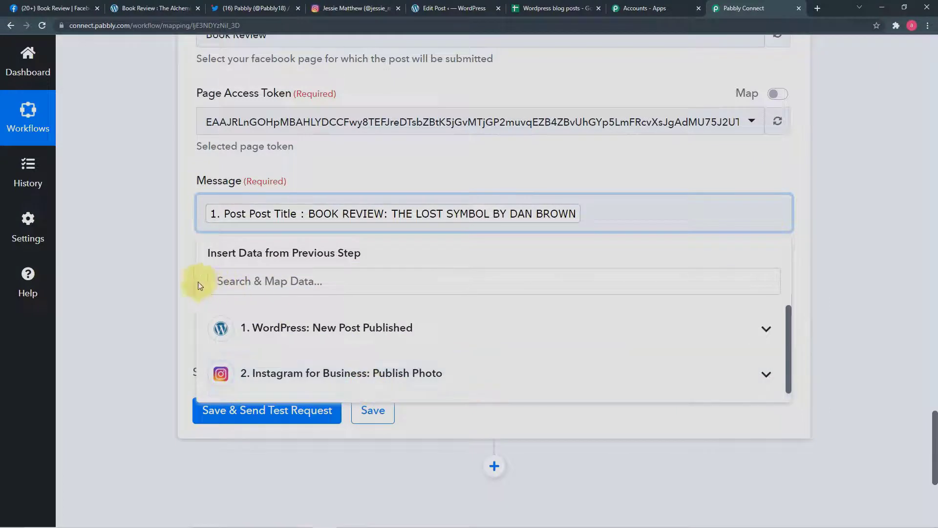
{"action": "left_click", "coordinate": [180, 280]}
Step: Map the Facebook post's Link URL to the Post Permalink from the WordPress New Post Published data
{"action": "scroll", "coordinate": [197, 314], "scroll_direction": "down", "scroll_amount": 1}
{"action": "scroll", "coordinate": [197, 315], "scroll_direction": "down", "scroll_amount": 2}
{"action": "left_click", "coordinate": [308, 207]}
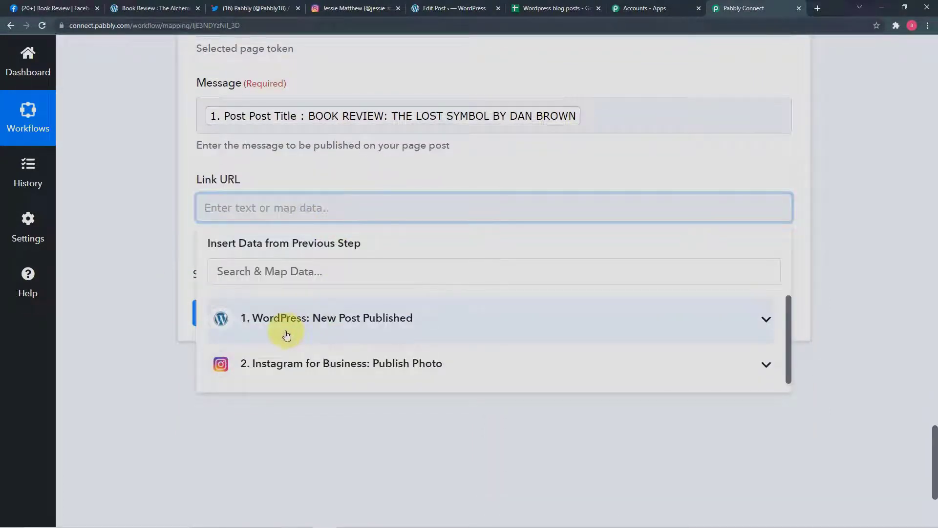
{"action": "left_click", "coordinate": [340, 323]}
{"action": "scroll", "coordinate": [341, 393], "scroll_direction": "down", "scroll_amount": 6}
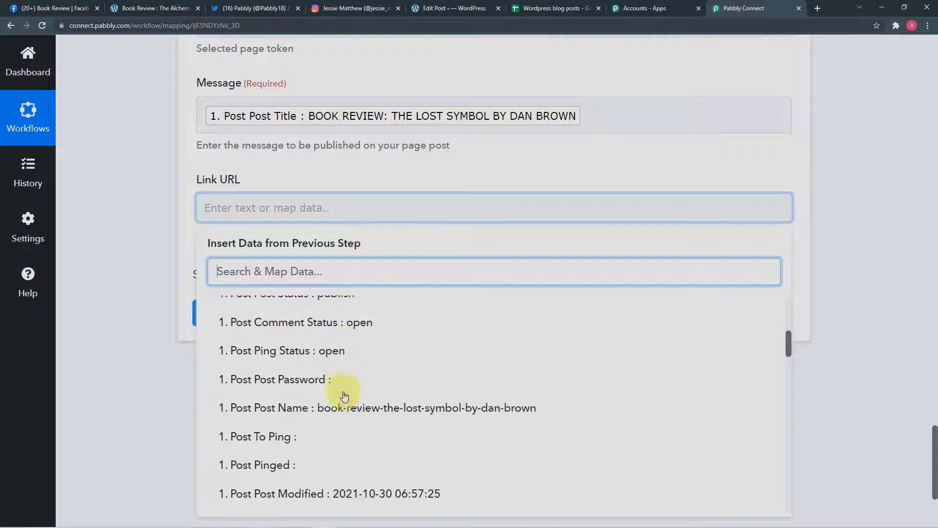
{"action": "scroll", "coordinate": [248, 389], "scroll_direction": "down", "scroll_amount": 8}
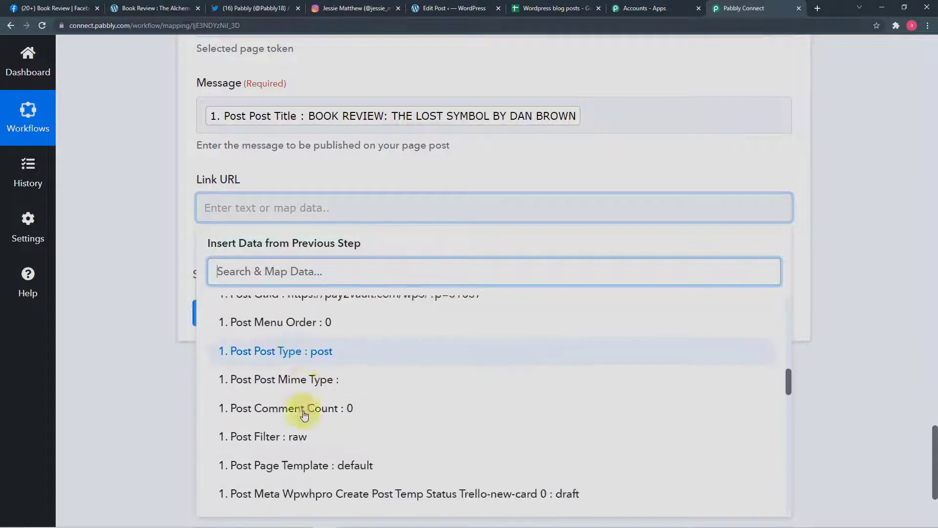
{"action": "scroll", "coordinate": [345, 422], "scroll_direction": "down", "scroll_amount": 10}
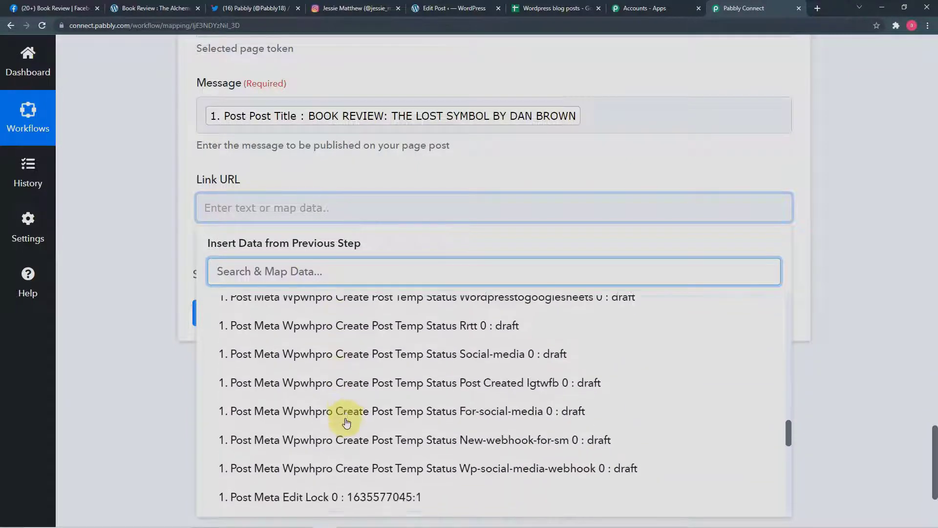
{"action": "scroll", "coordinate": [346, 421], "scroll_direction": "down", "scroll_amount": 3}
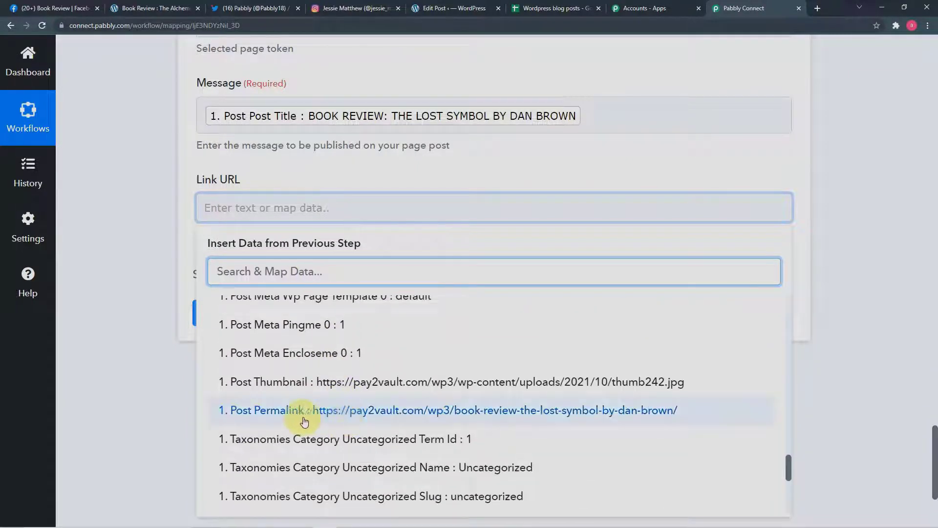
{"action": "left_click", "coordinate": [429, 411]}
{"action": "left_click", "coordinate": [153, 277]}
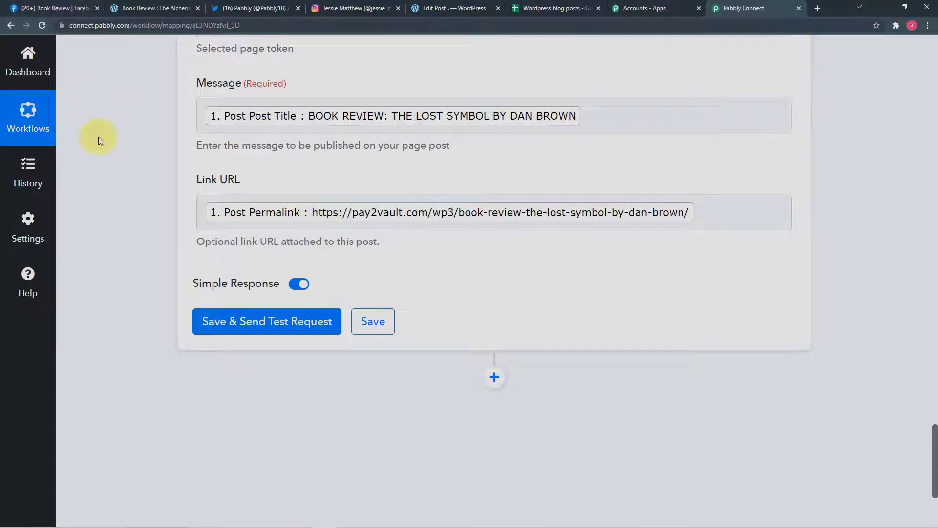
Step: Save the Facebook action with a test request, then reload the Book Review page on Facebook to inspect the new post
{"action": "left_click", "coordinate": [218, 323]}
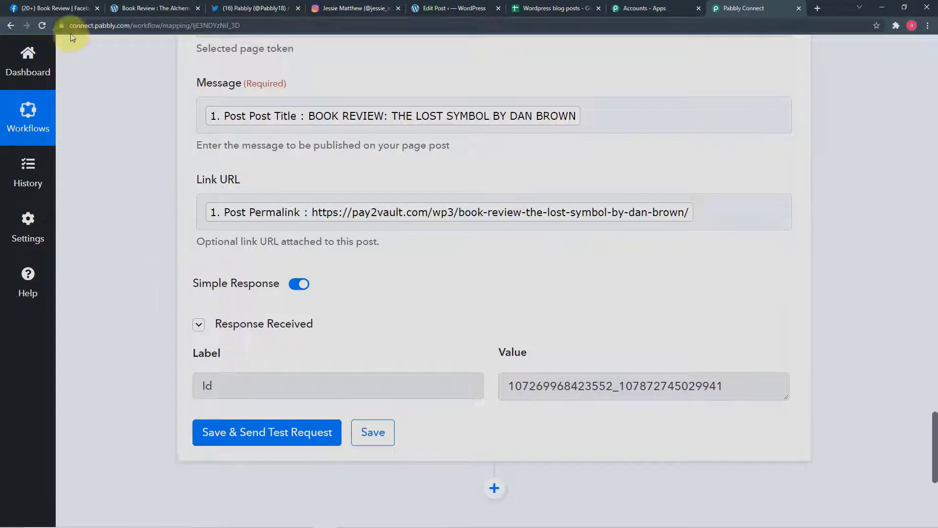
{"action": "left_click", "coordinate": [53, 8]}
{"action": "scroll", "coordinate": [280, 301], "scroll_direction": "down", "scroll_amount": 9}
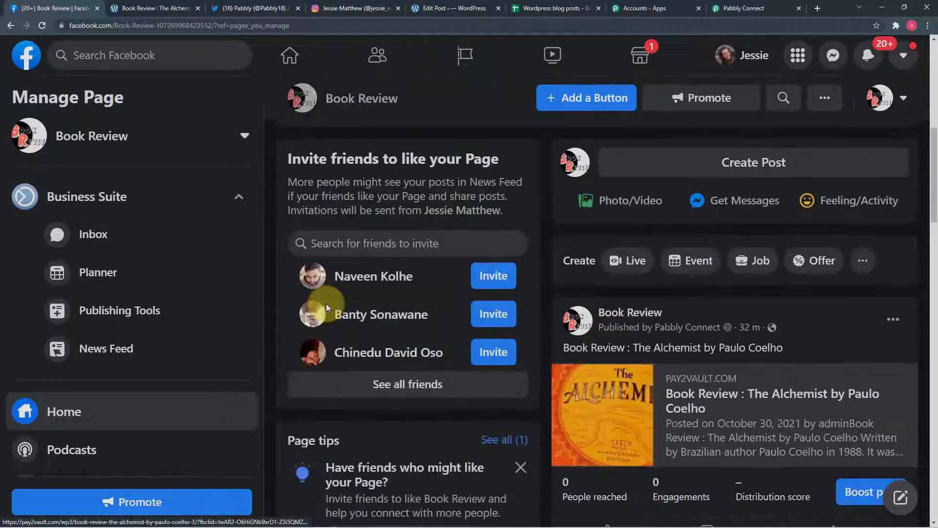
{"action": "left_click", "coordinate": [42, 25]}
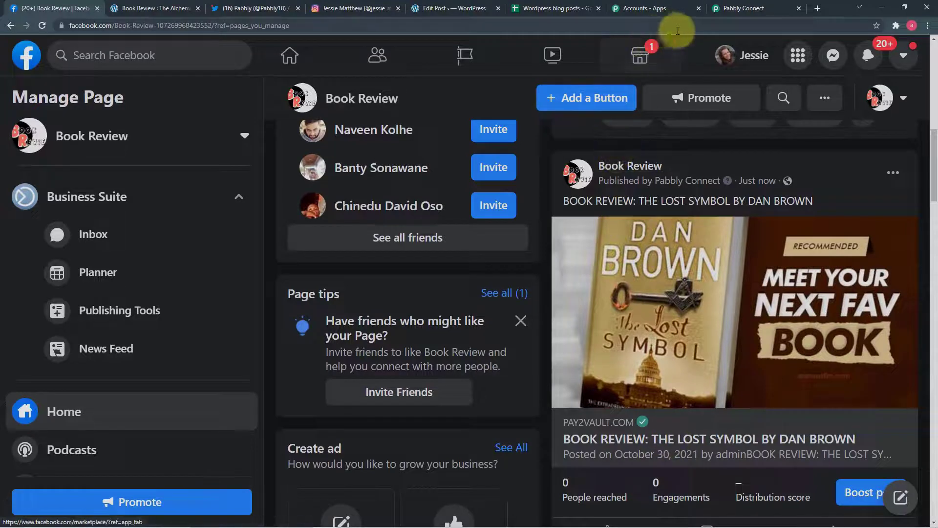
Step: Return to Pabbly Connect and add a Twitter (Beta) action after the Facebook step with the Create Tweet with Media event
{"action": "left_click", "coordinate": [734, 15]}
{"action": "scroll", "coordinate": [143, 226], "scroll_direction": "down", "scroll_amount": 6}
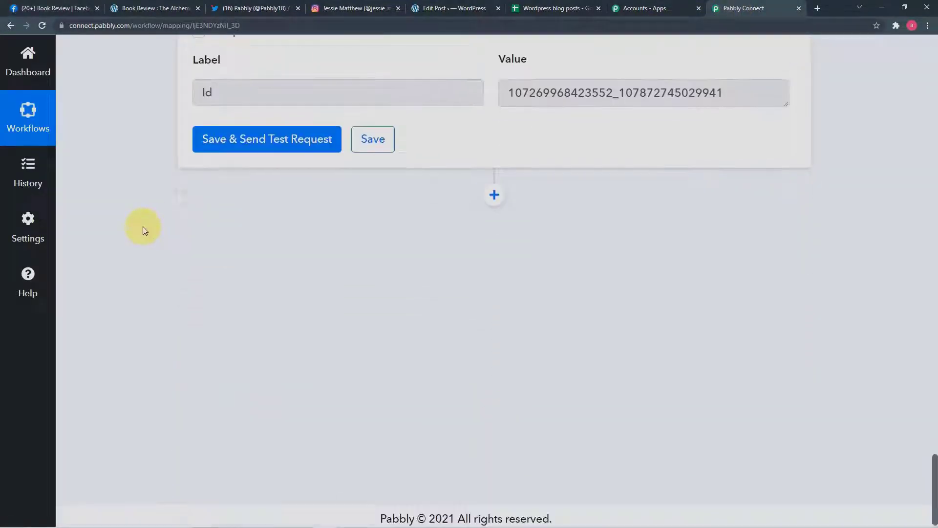
{"action": "left_click", "coordinate": [495, 197]}
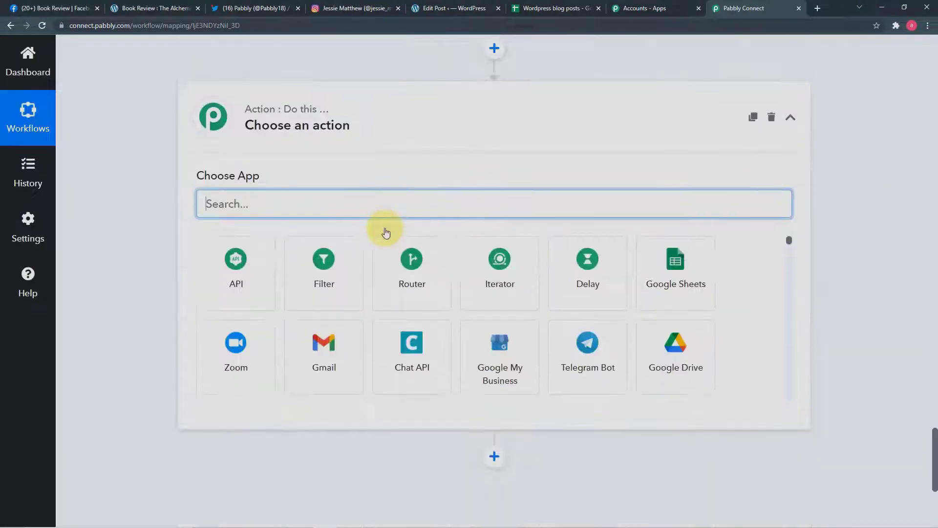
{"action": "type", "text": "t"}
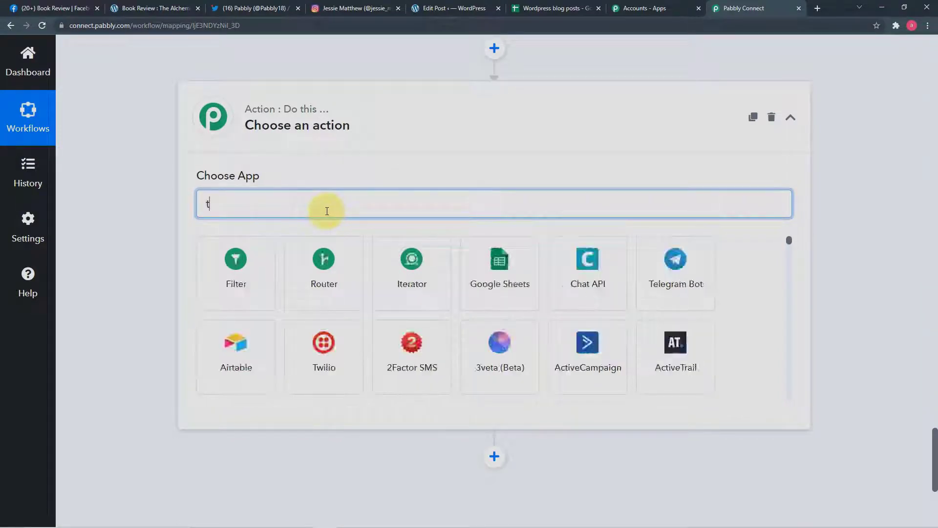
{"action": "type", "text": "wi"}
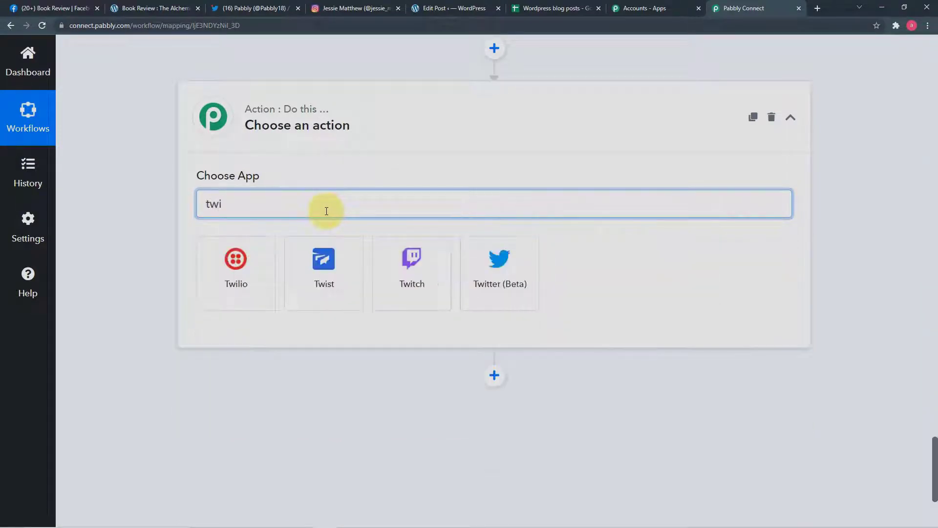
{"action": "left_click", "coordinate": [502, 304]}
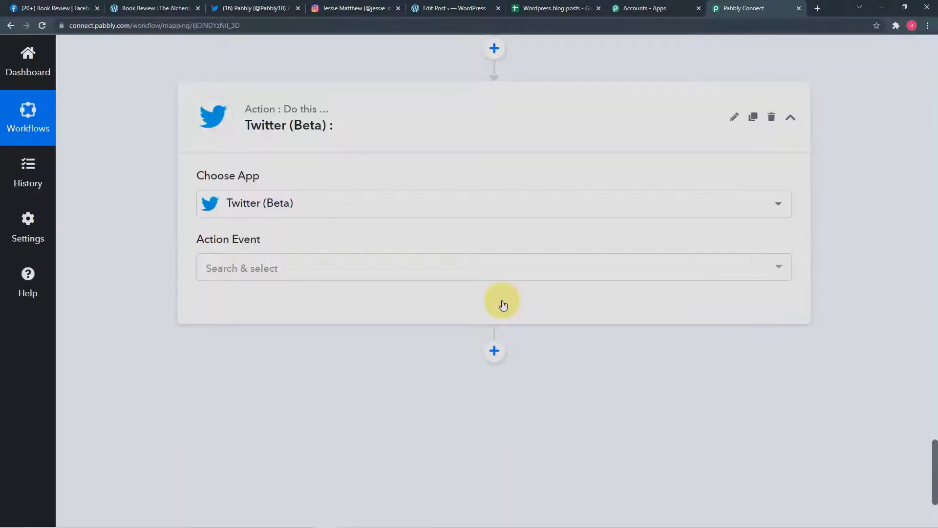
{"action": "left_click", "coordinate": [324, 267]}
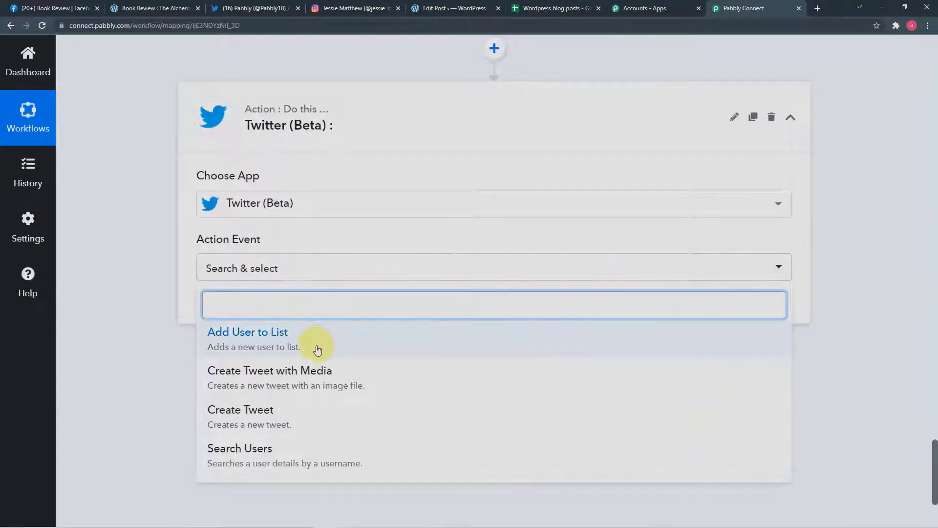
{"action": "scroll", "coordinate": [305, 383], "scroll_direction": "down", "scroll_amount": 1}
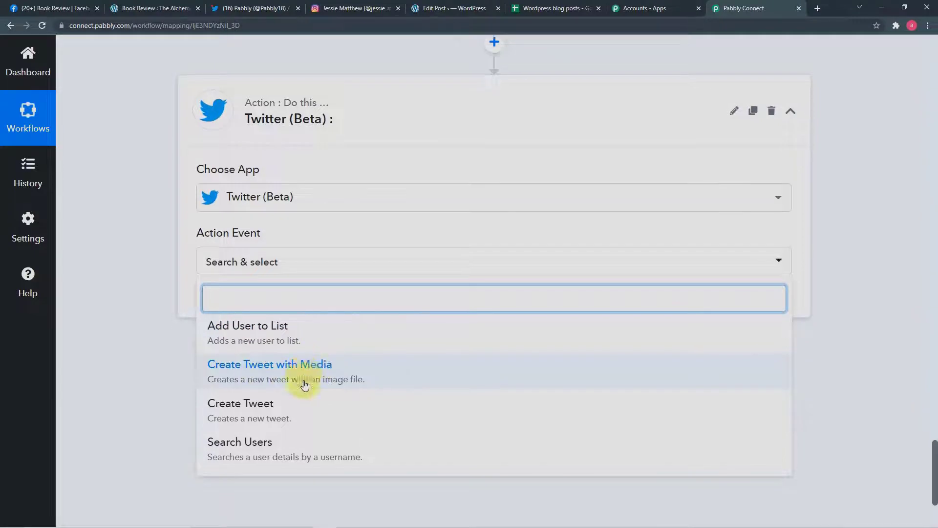
{"action": "left_click", "coordinate": [295, 342]}
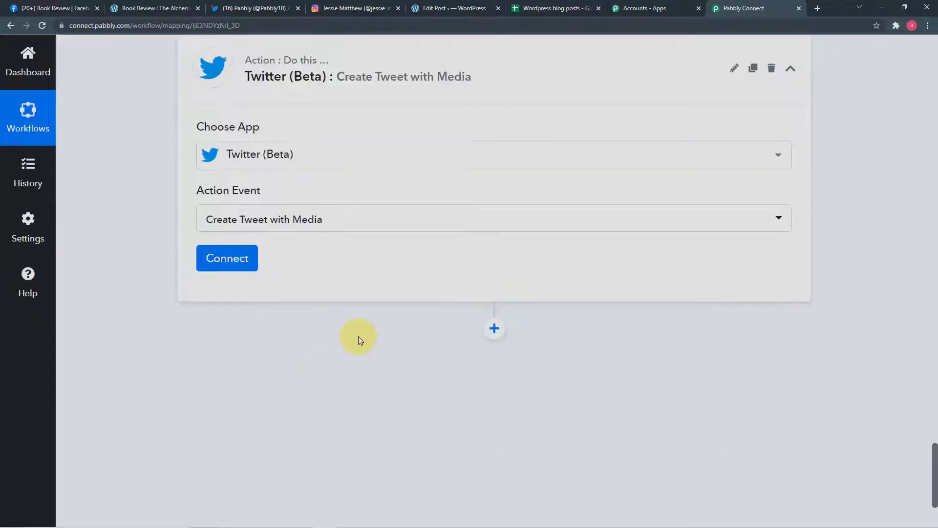
Step: Connect the Create Tweet with Media action to Twitter through a new connection and authorize Pabbly Connect's access
{"action": "left_click", "coordinate": [227, 257]}
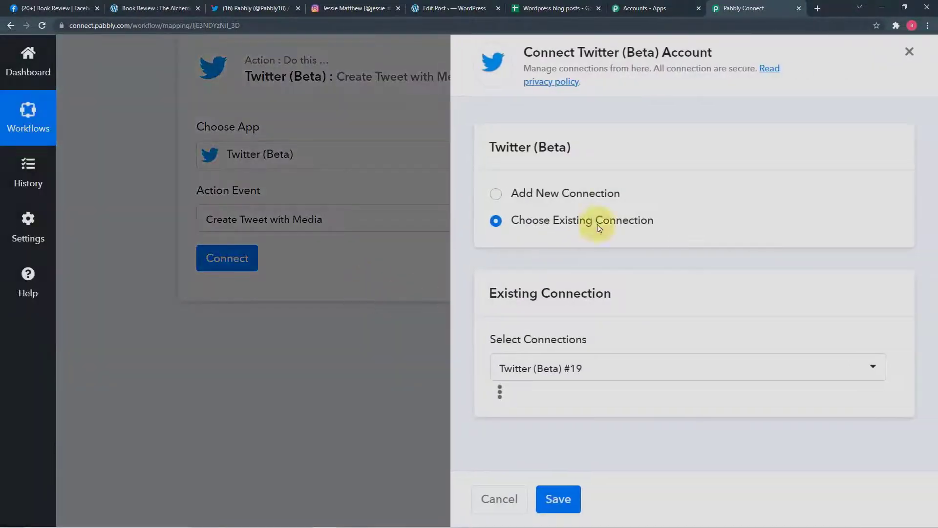
{"action": "left_click", "coordinate": [496, 194]}
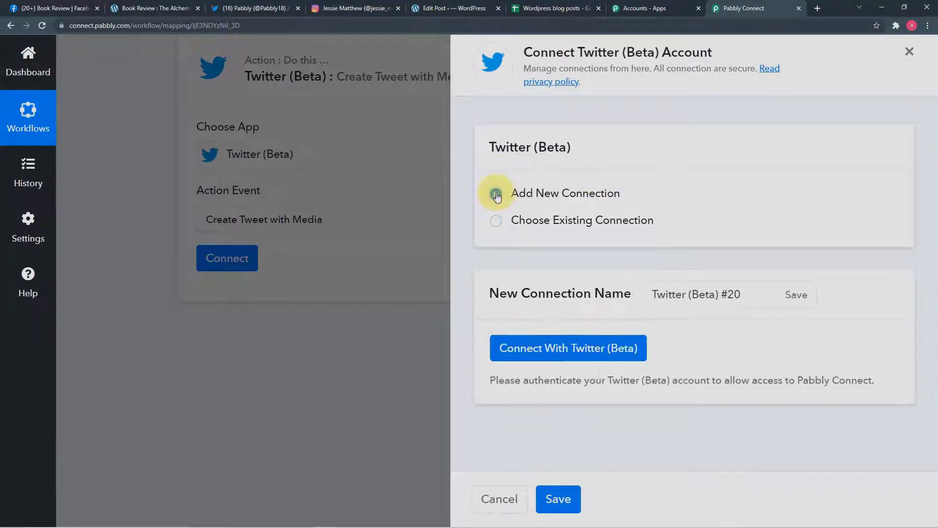
{"action": "left_click", "coordinate": [572, 353]}
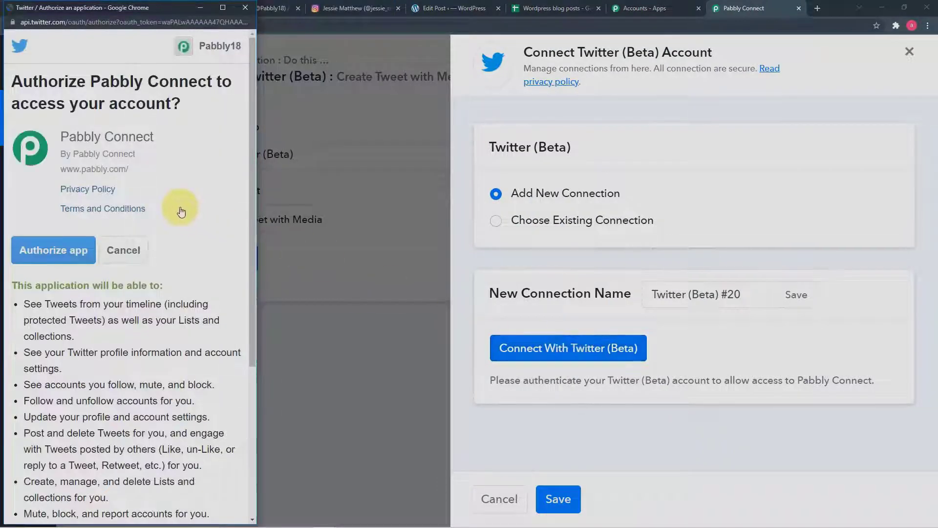
{"action": "scroll", "coordinate": [181, 210], "scroll_direction": "down", "scroll_amount": 4}
{"action": "scroll", "coordinate": [112, 232], "scroll_direction": "up", "scroll_amount": 3}
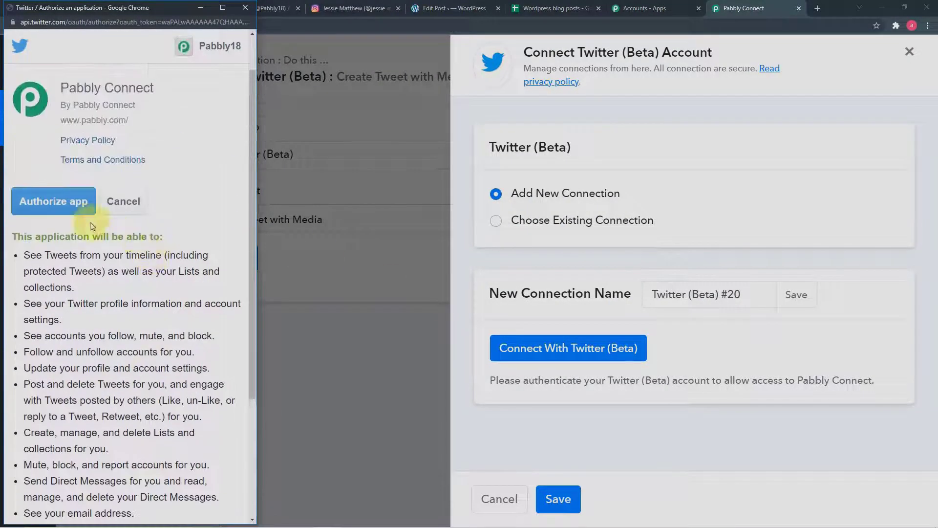
{"action": "left_click", "coordinate": [61, 202]}
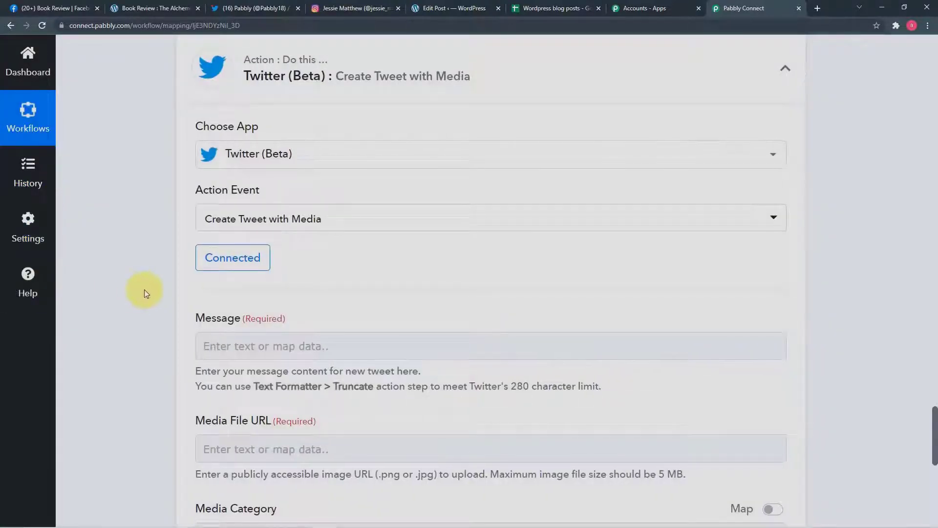
Step: Map the tweet's Message to the Post Title from the WordPress New Post Published data
{"action": "scroll", "coordinate": [145, 289], "scroll_direction": "down", "scroll_amount": 5}
{"action": "scroll", "coordinate": [144, 289], "scroll_direction": "up", "scroll_amount": 3}
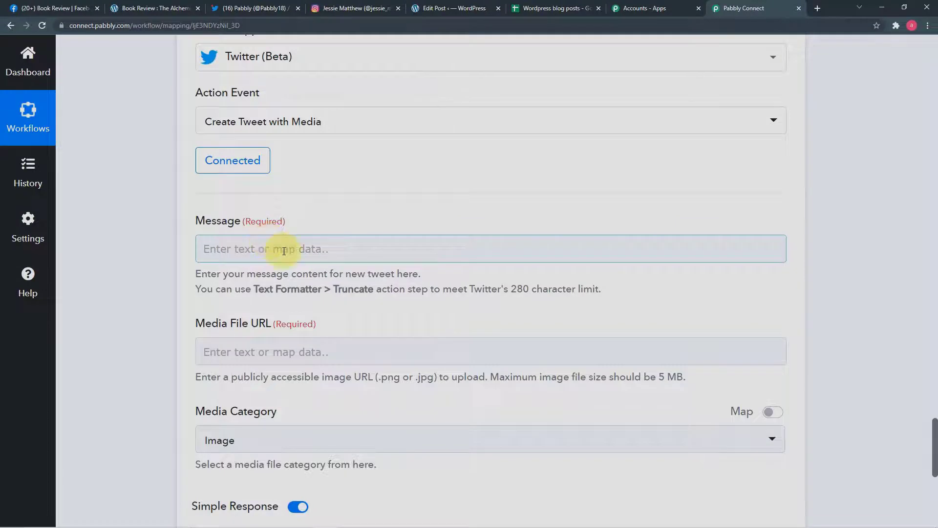
{"action": "left_click", "coordinate": [314, 250]}
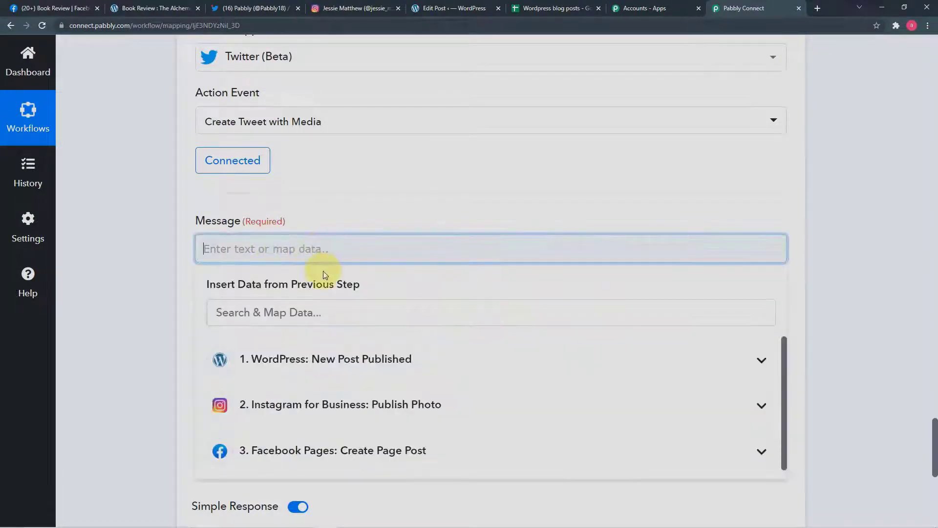
{"action": "left_click", "coordinate": [305, 362]}
{"action": "scroll", "coordinate": [304, 366], "scroll_direction": "down", "scroll_amount": 4}
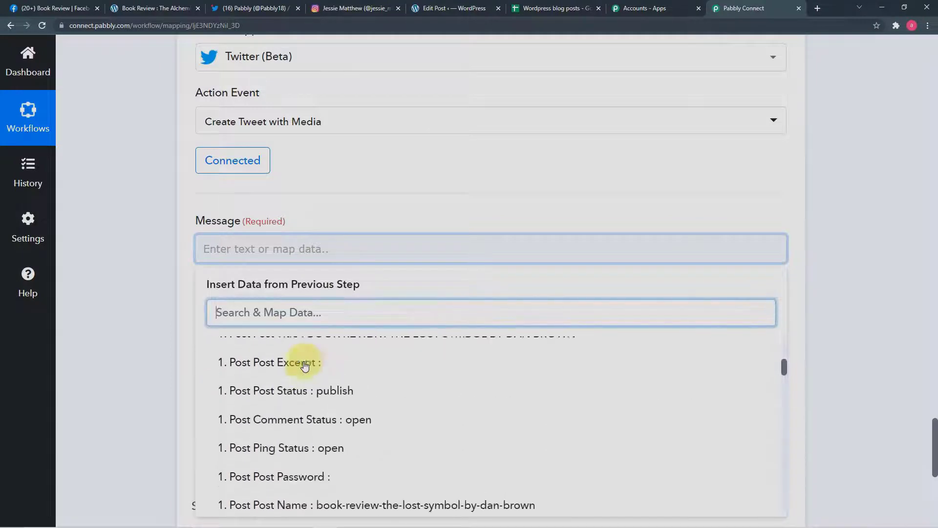
{"action": "scroll", "coordinate": [304, 365], "scroll_direction": "up", "scroll_amount": 1}
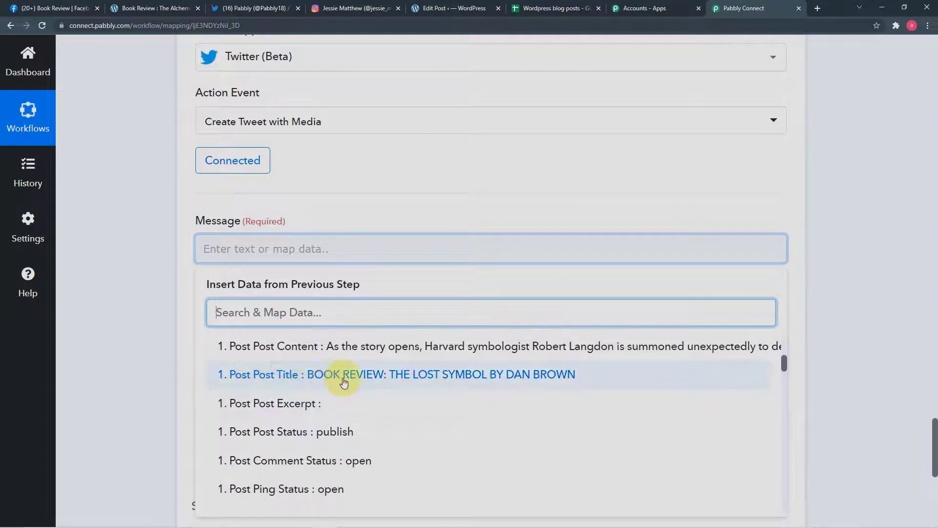
{"action": "left_click", "coordinate": [345, 382]}
{"action": "left_click", "coordinate": [139, 277]}
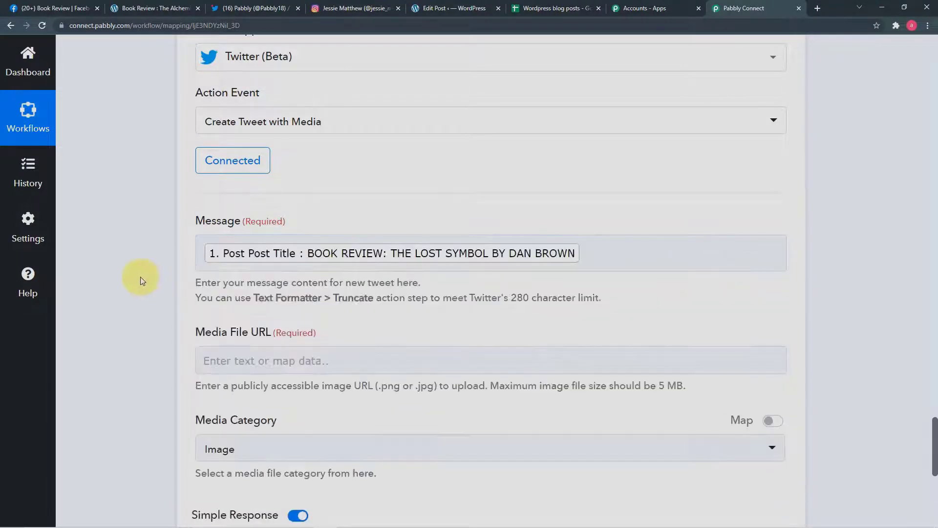
Step: Map the tweet's Media File URL to the Post Permalink from the WordPress New Post Published data, keeping the Media Category as Image
{"action": "scroll", "coordinate": [140, 277], "scroll_direction": "down", "scroll_amount": 2}
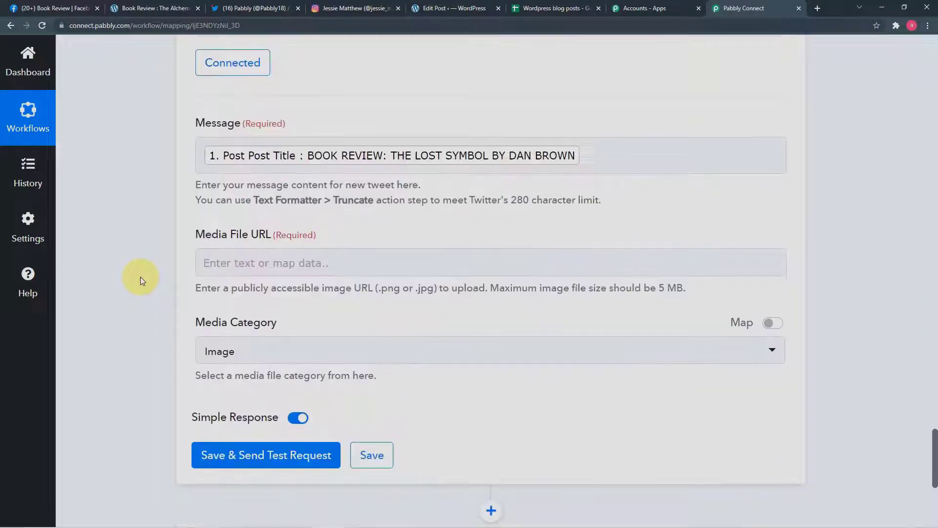
{"action": "left_click", "coordinate": [287, 263]}
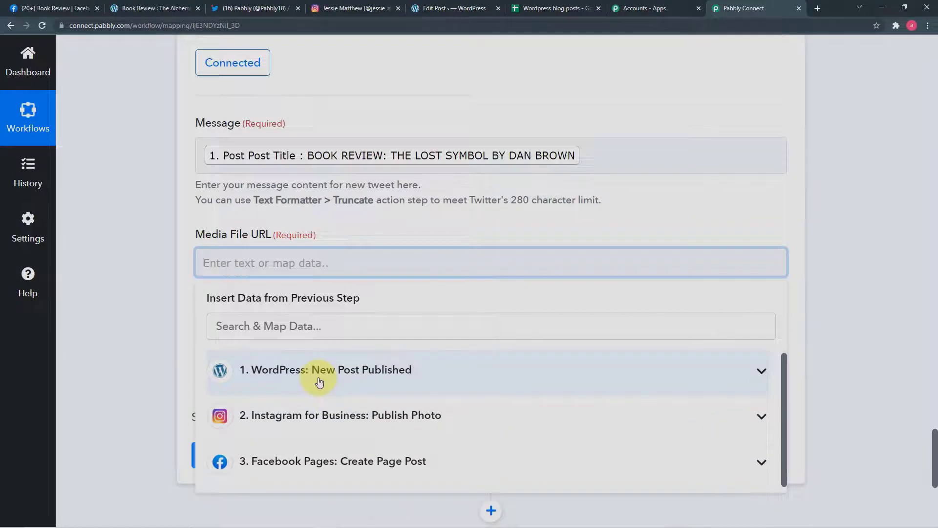
{"action": "left_click", "coordinate": [319, 382]}
{"action": "scroll", "coordinate": [322, 430], "scroll_direction": "down", "scroll_amount": 7}
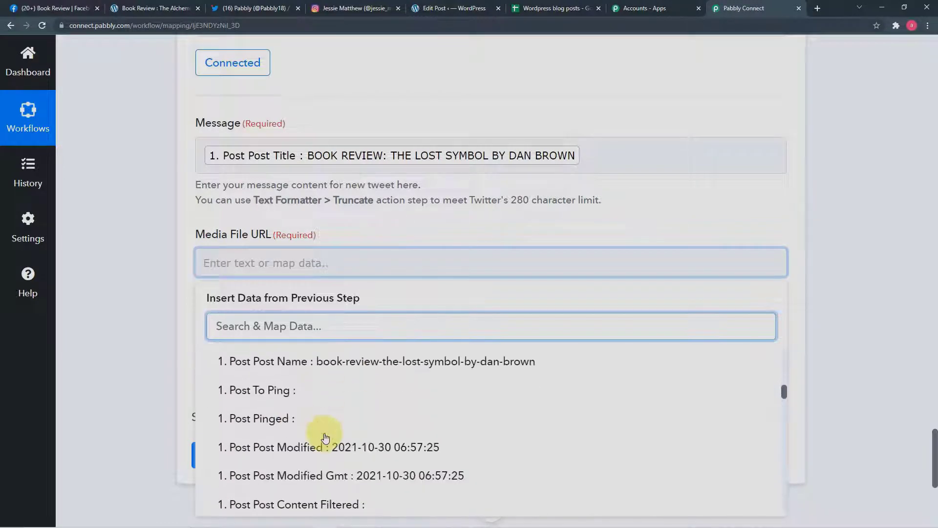
{"action": "scroll", "coordinate": [326, 437], "scroll_direction": "down", "scroll_amount": 12}
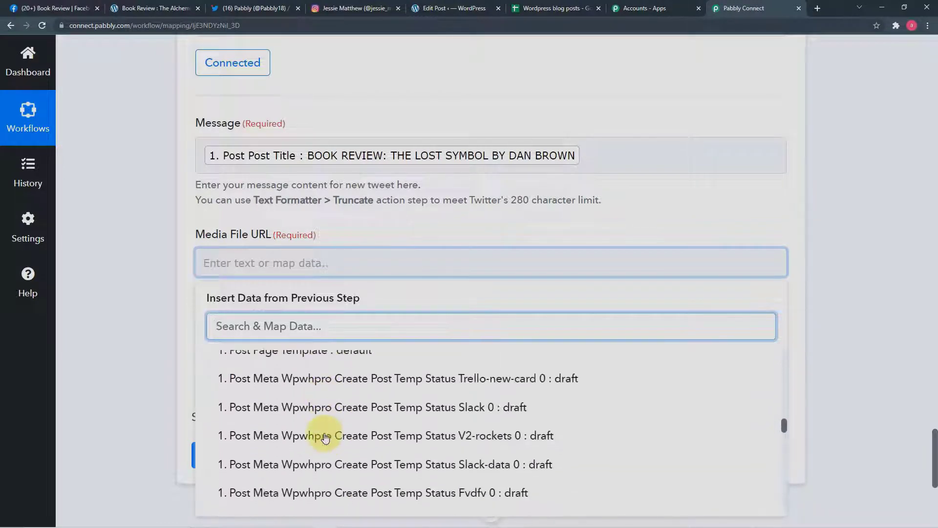
{"action": "scroll", "coordinate": [326, 436], "scroll_direction": "down", "scroll_amount": 12}
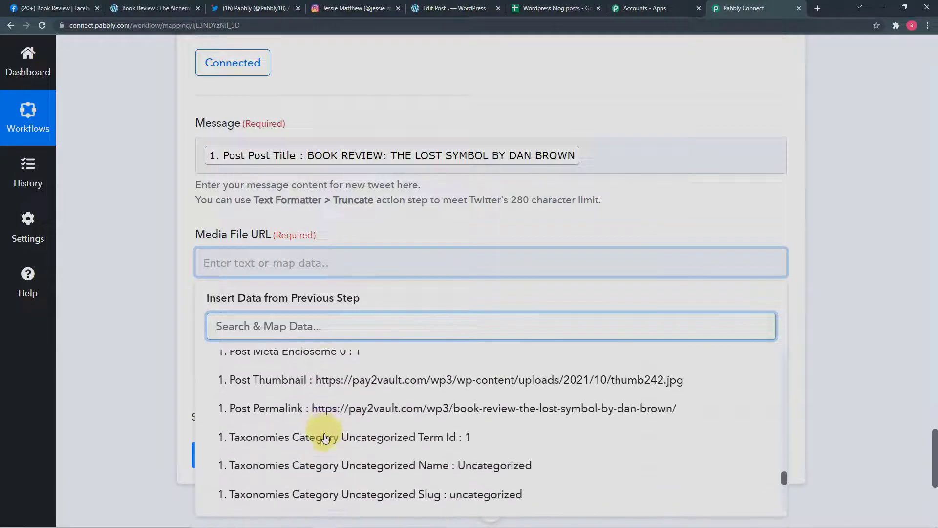
{"action": "scroll", "coordinate": [326, 436], "scroll_direction": "down", "scroll_amount": 2}
{"action": "scroll", "coordinate": [326, 436], "scroll_direction": "up", "scroll_amount": 4}
{"action": "scroll", "coordinate": [326, 436], "scroll_direction": "down", "scroll_amount": 1}
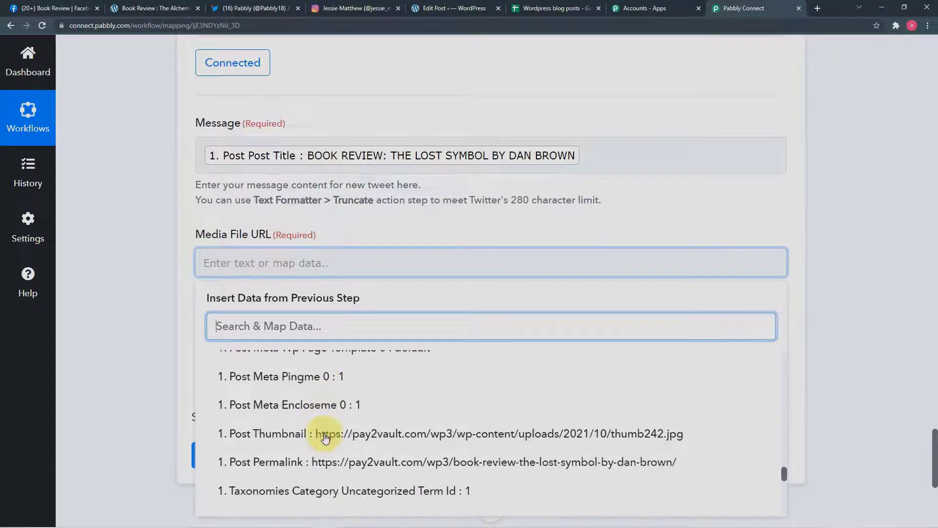
{"action": "left_click", "coordinate": [333, 462]}
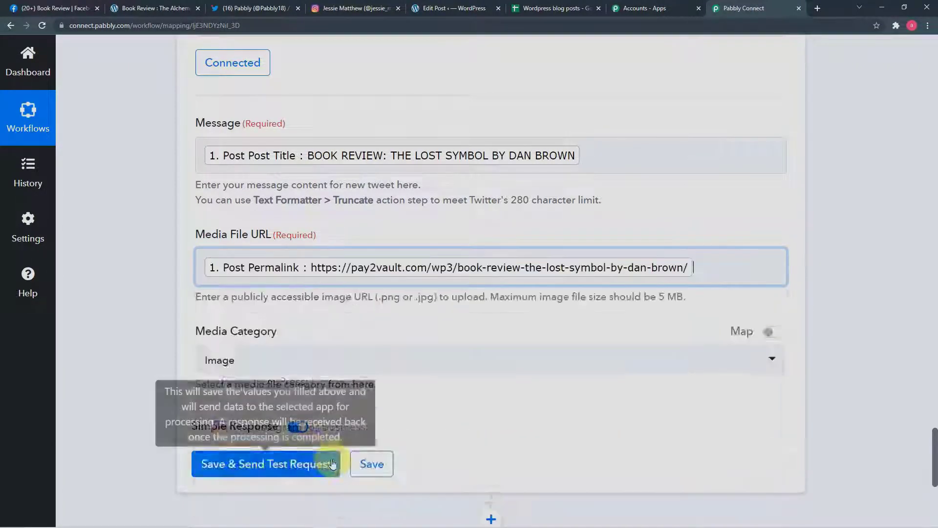
{"action": "left_click", "coordinate": [157, 356]}
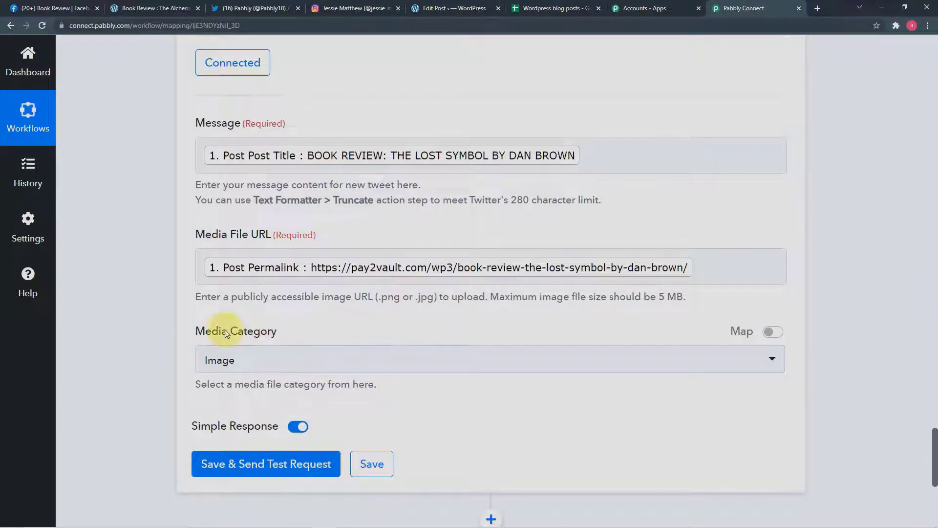
{"action": "left_click", "coordinate": [252, 364]}
{"action": "left_click", "coordinate": [179, 372]}
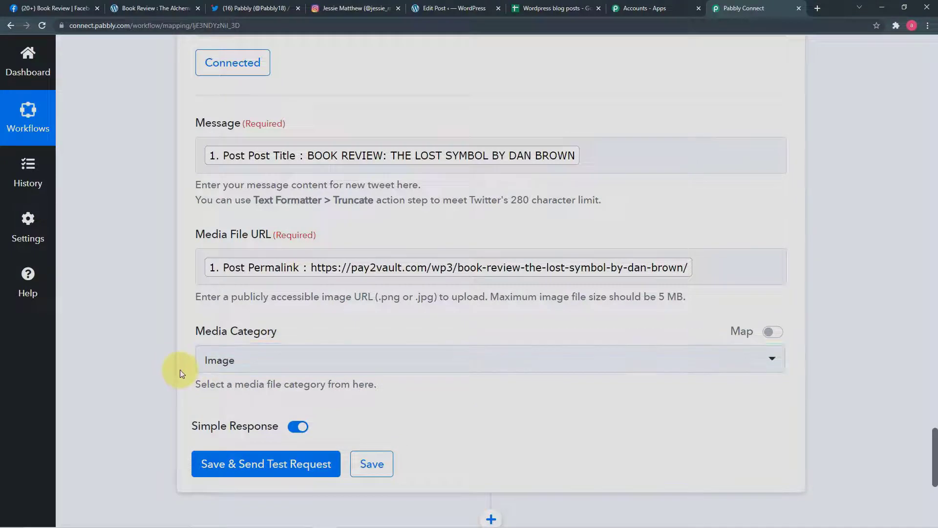
Step: Save the Create Tweet with Media action with a test request and look through the response received
{"action": "scroll", "coordinate": [180, 372], "scroll_direction": "down", "scroll_amount": 2}
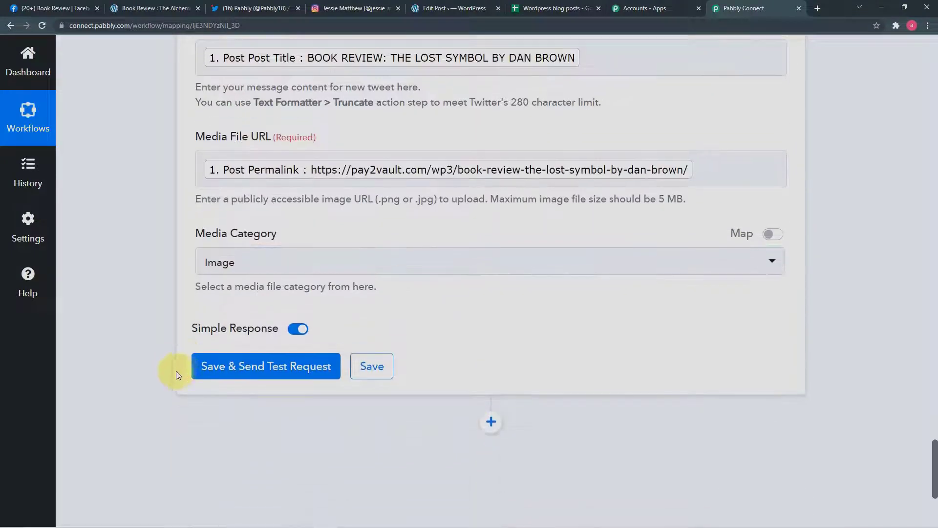
{"action": "left_click", "coordinate": [228, 372]}
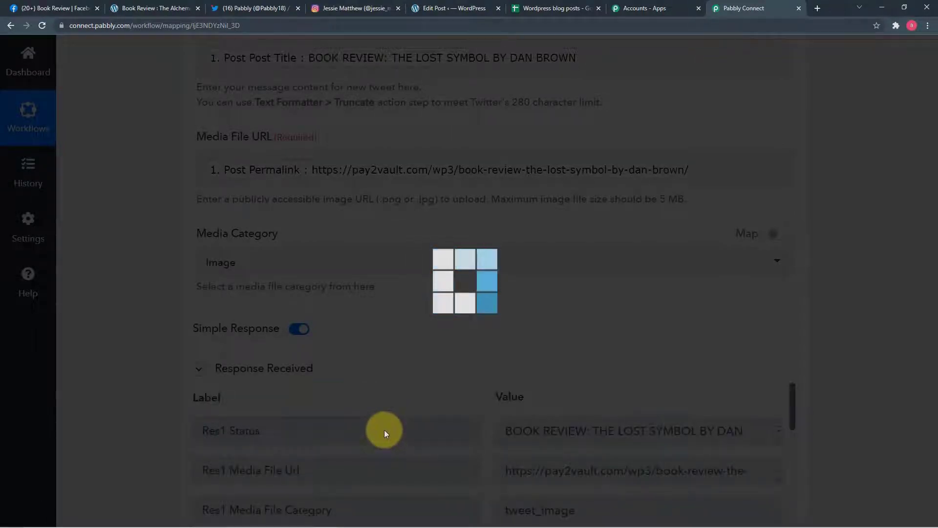
{"action": "scroll", "coordinate": [384, 429], "scroll_direction": "down", "scroll_amount": 5}
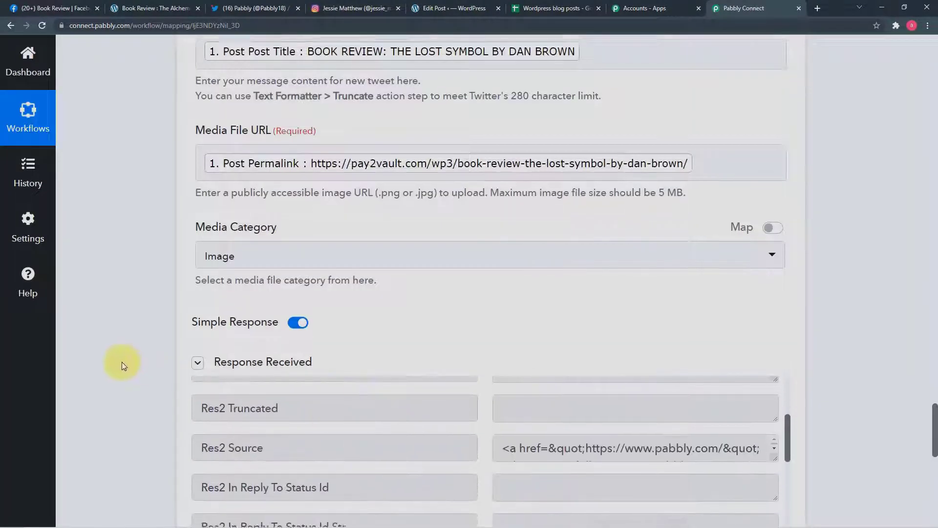
{"action": "scroll", "coordinate": [122, 362], "scroll_direction": "down", "scroll_amount": 6}
Step: Switch to Twitter and reload the Pabbly profile to inspect the newly posted tweet
{"action": "left_click", "coordinate": [254, 8]}
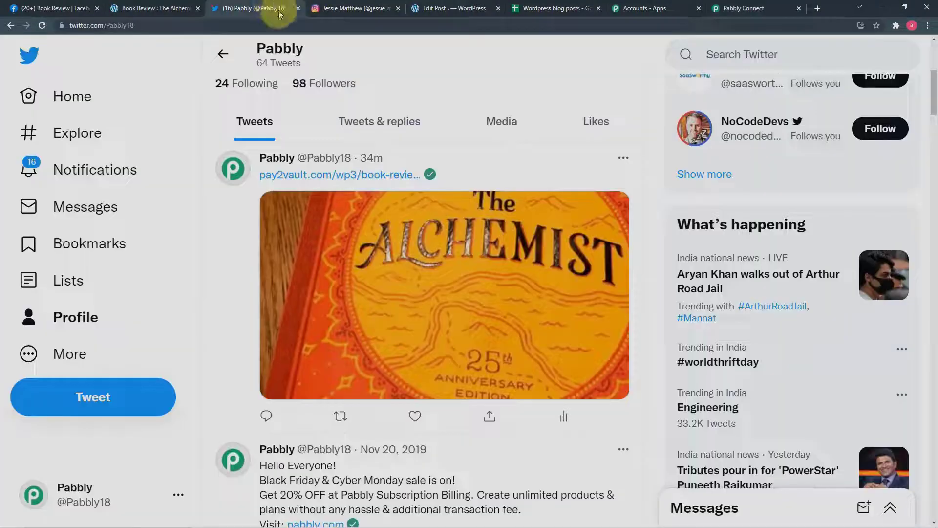
{"action": "left_click", "coordinate": [43, 25]}
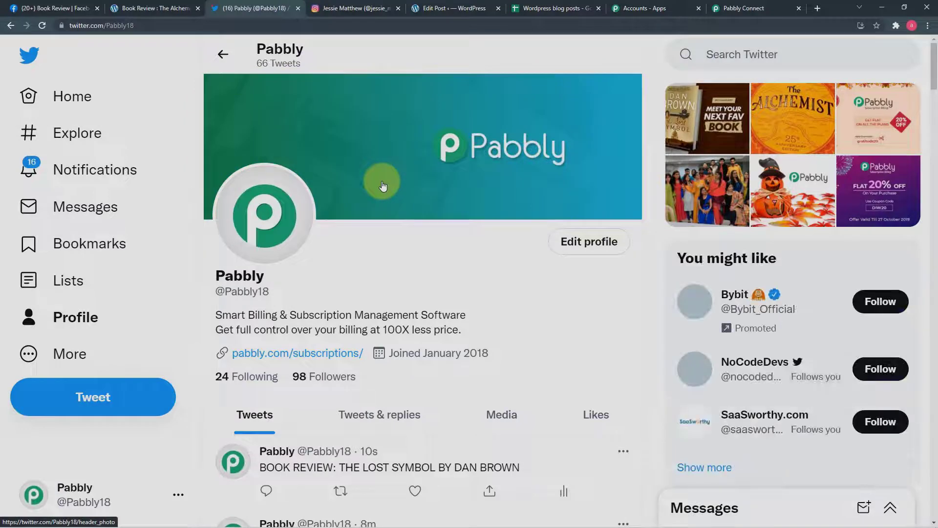
{"action": "scroll", "coordinate": [382, 185], "scroll_direction": "down", "scroll_amount": 4}
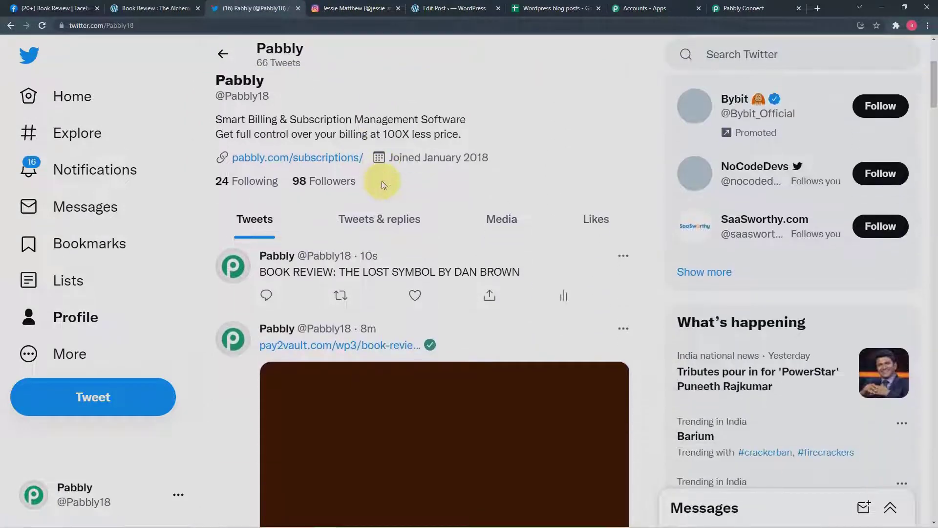
{"action": "scroll", "coordinate": [383, 184], "scroll_direction": "down", "scroll_amount": 1}
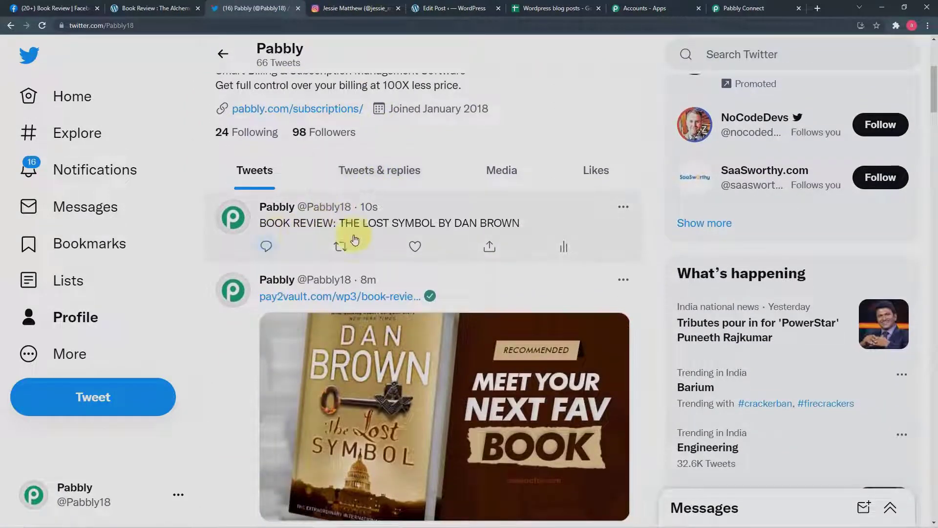
{"action": "scroll", "coordinate": [484, 254], "scroll_direction": "down", "scroll_amount": 2}
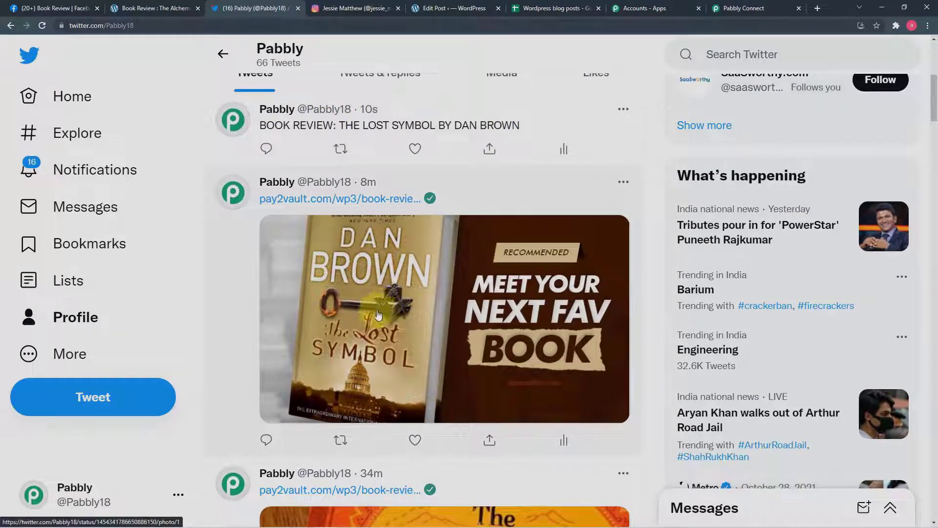
Step: Return to Pabbly Connect and add a Google Sheets action after the Twitter step with the Add New Row event
{"action": "left_click", "coordinate": [731, 11]}
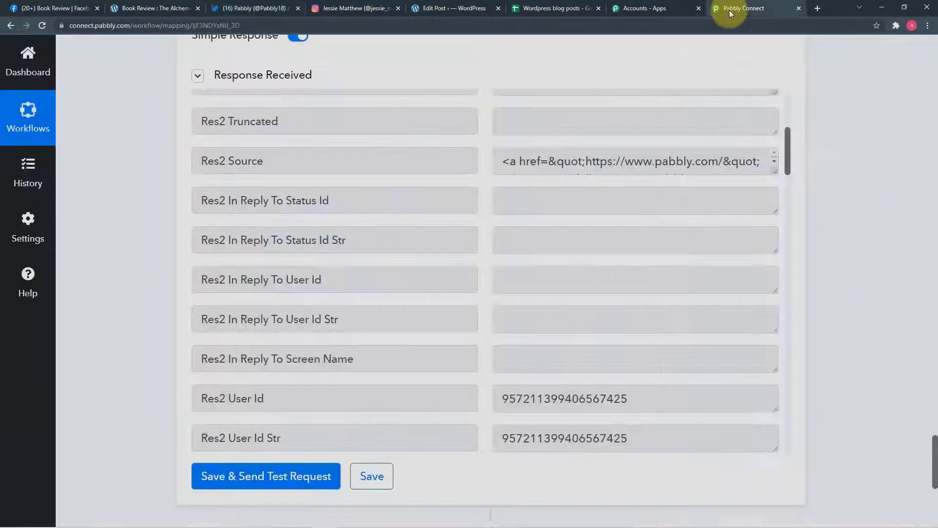
{"action": "scroll", "coordinate": [171, 204], "scroll_direction": "down", "scroll_amount": 2}
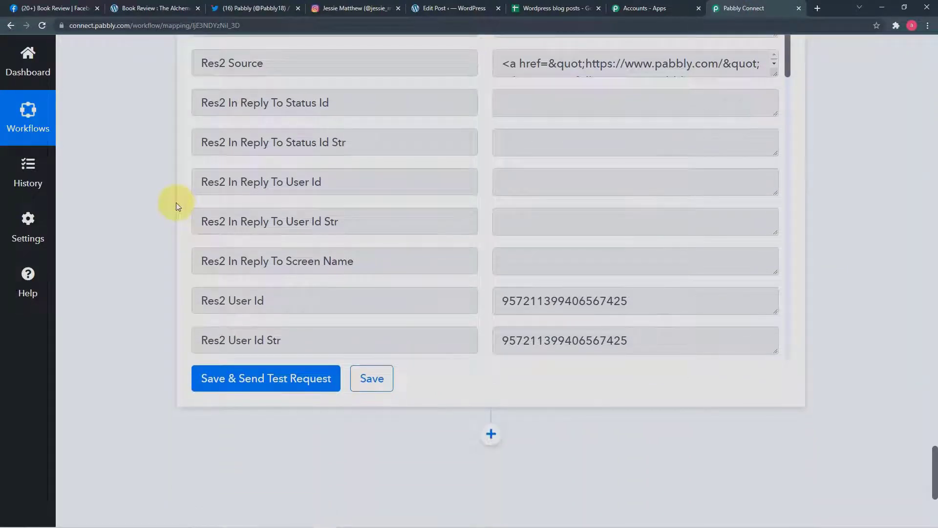
{"action": "scroll", "coordinate": [176, 203], "scroll_direction": "down", "scroll_amount": 5}
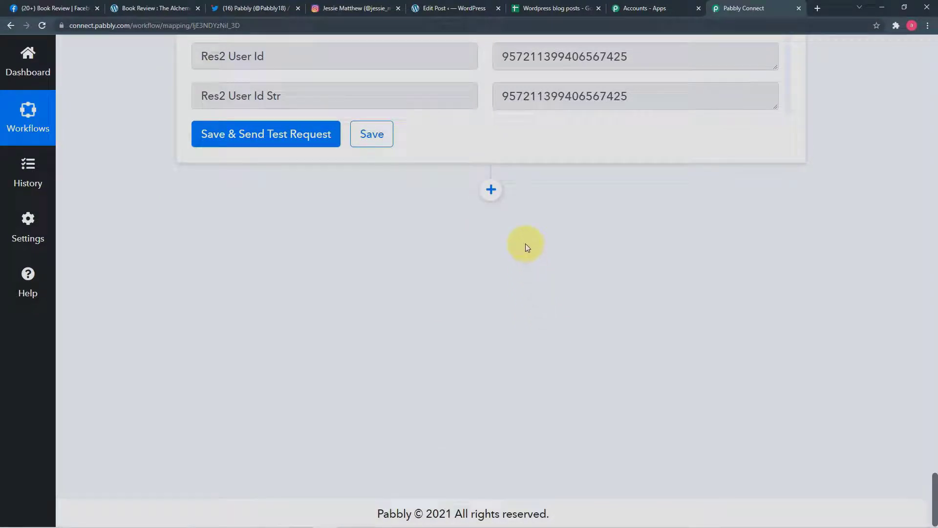
{"action": "scroll", "coordinate": [428, 256], "scroll_direction": "up", "scroll_amount": 4}
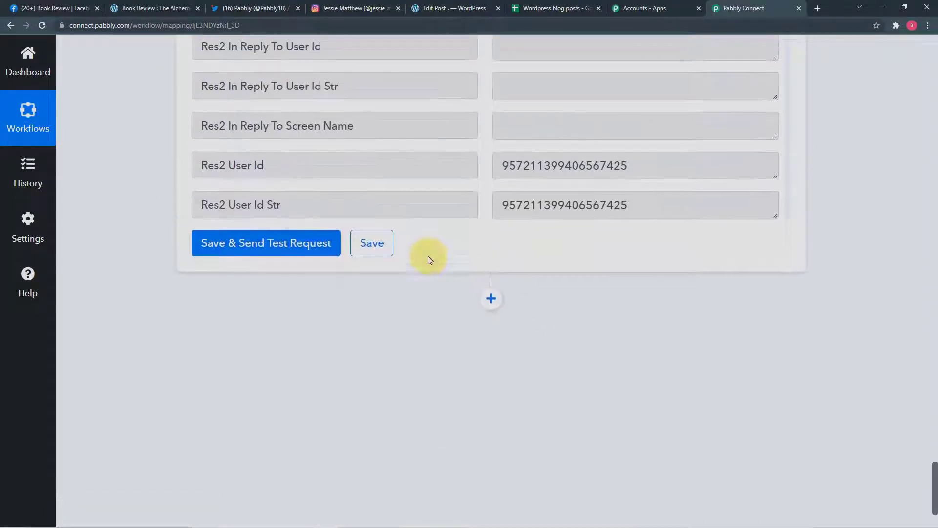
{"action": "scroll", "coordinate": [156, 175], "scroll_direction": "up", "scroll_amount": 4}
{"action": "scroll", "coordinate": [156, 174], "scroll_direction": "down", "scroll_amount": 6}
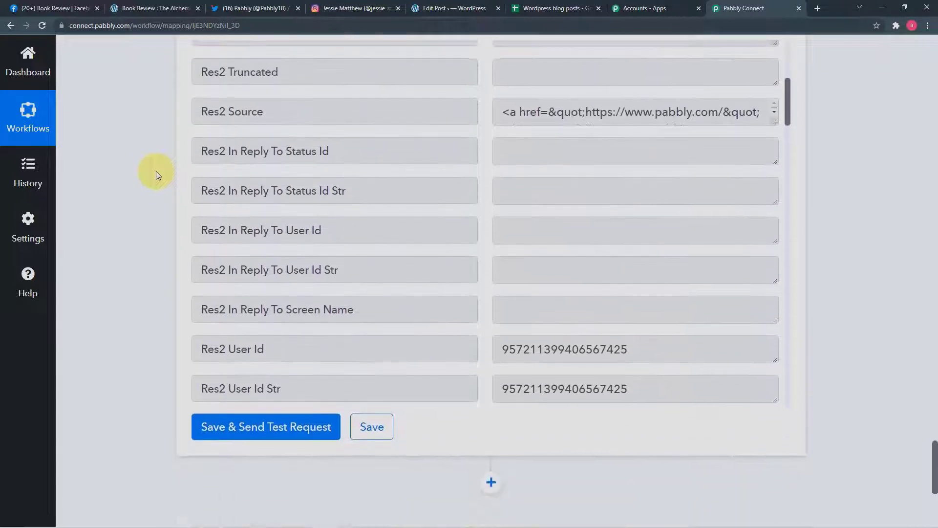
{"action": "left_click", "coordinate": [491, 287]}
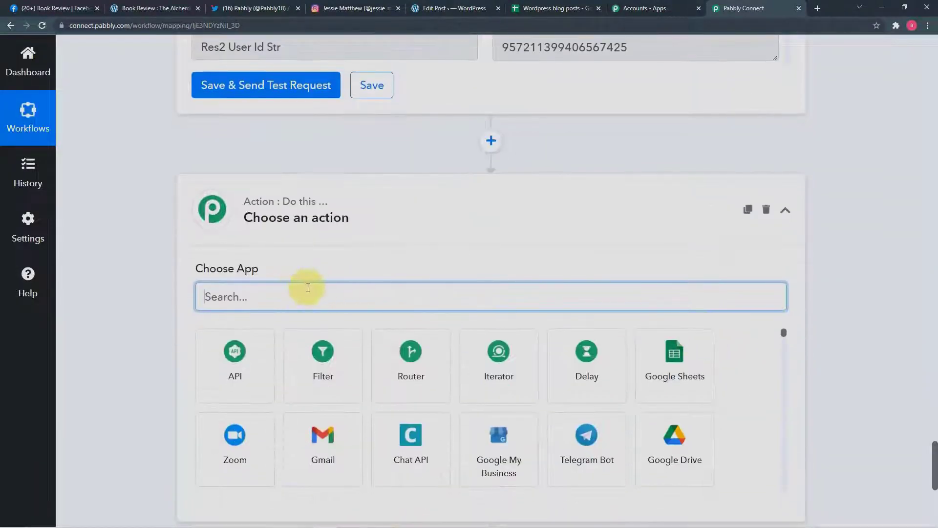
{"action": "left_click", "coordinate": [678, 382]}
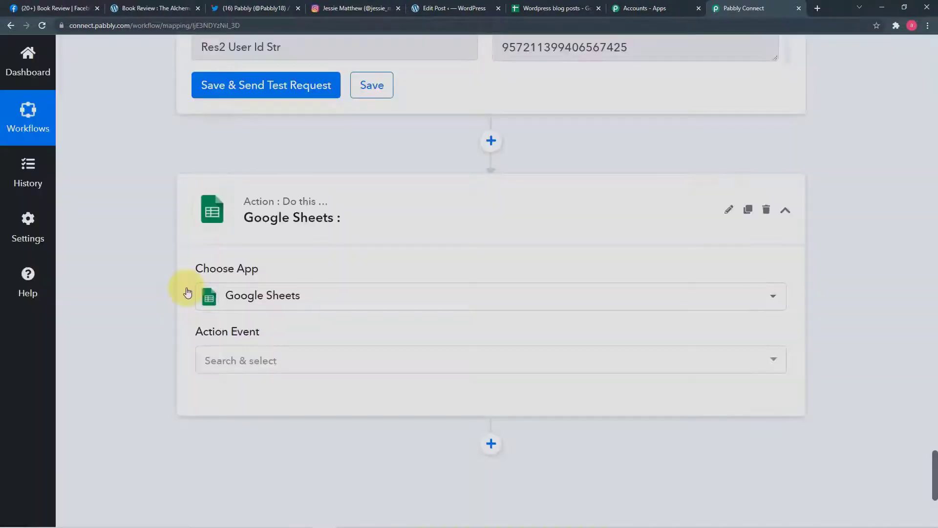
{"action": "left_click", "coordinate": [264, 264]}
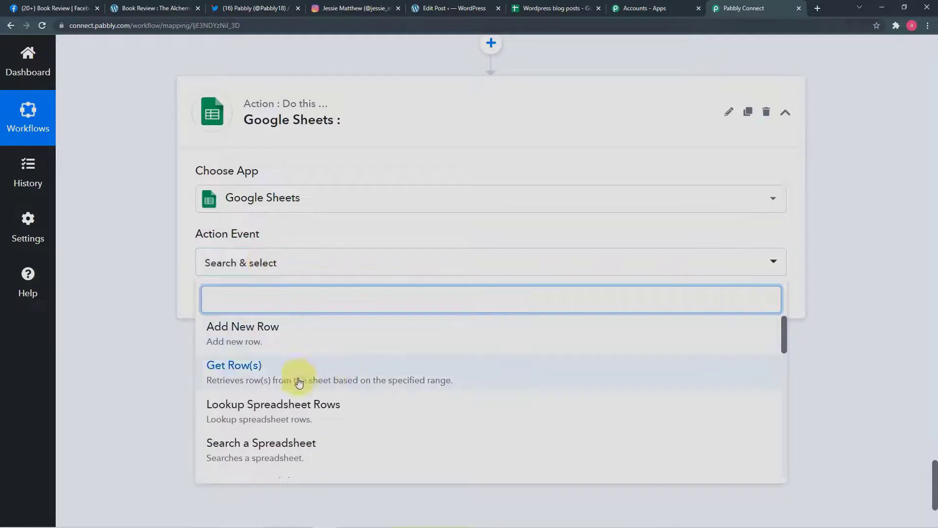
{"action": "left_click", "coordinate": [272, 331]}
Step: Connect the Add New Row action to Google Sheets through a new connection and authorize Pabbly Connect Sheets with the first Google account
{"action": "left_click", "coordinate": [234, 306]}
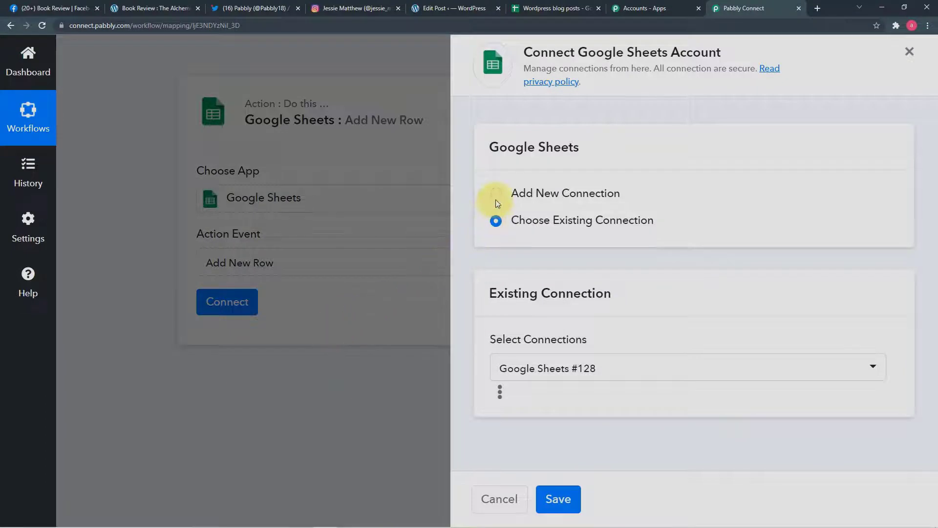
{"action": "left_click", "coordinate": [498, 195]}
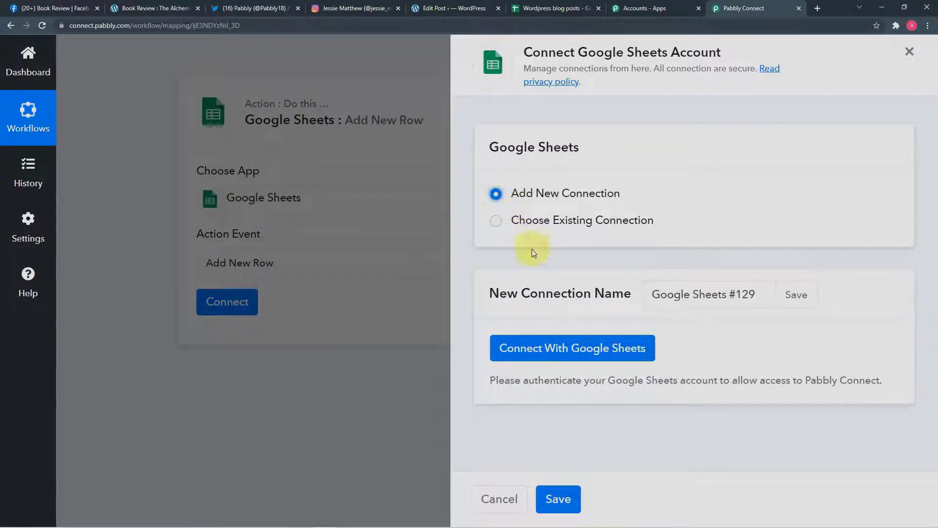
{"action": "left_click", "coordinate": [534, 353]}
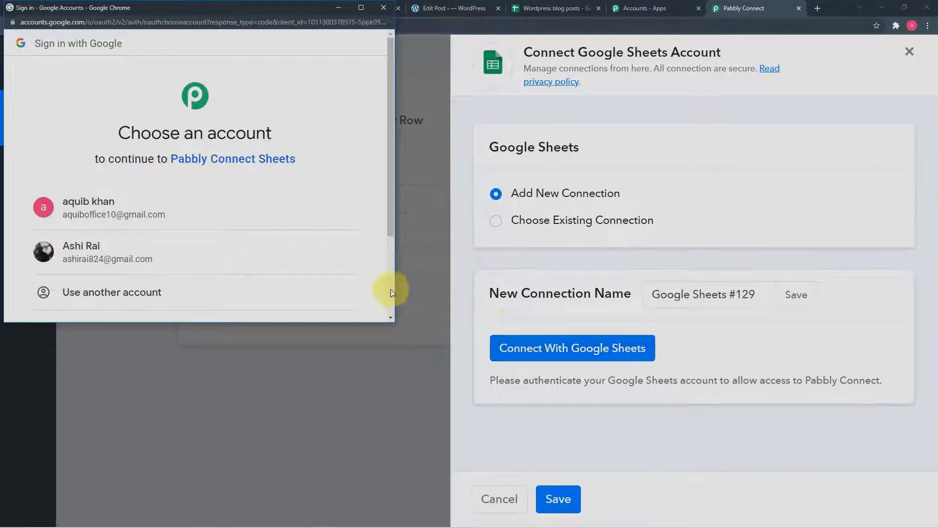
{"action": "left_click", "coordinate": [234, 209]}
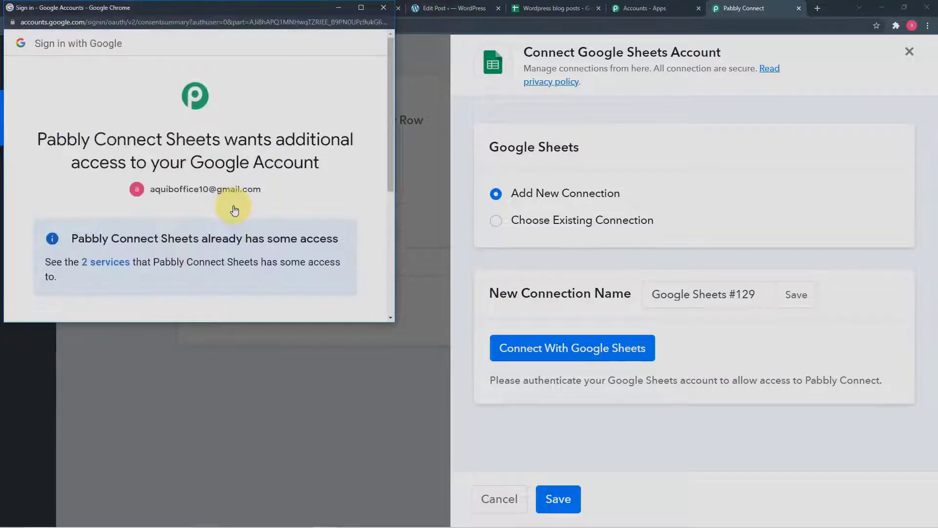
{"action": "scroll", "coordinate": [222, 218], "scroll_direction": "down", "scroll_amount": 2}
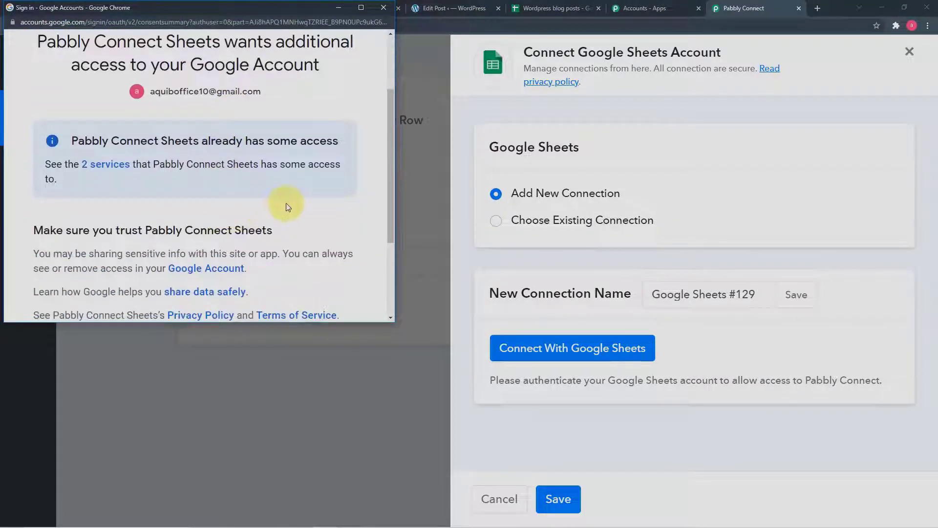
{"action": "scroll", "coordinate": [286, 203], "scroll_direction": "down", "scroll_amount": 2}
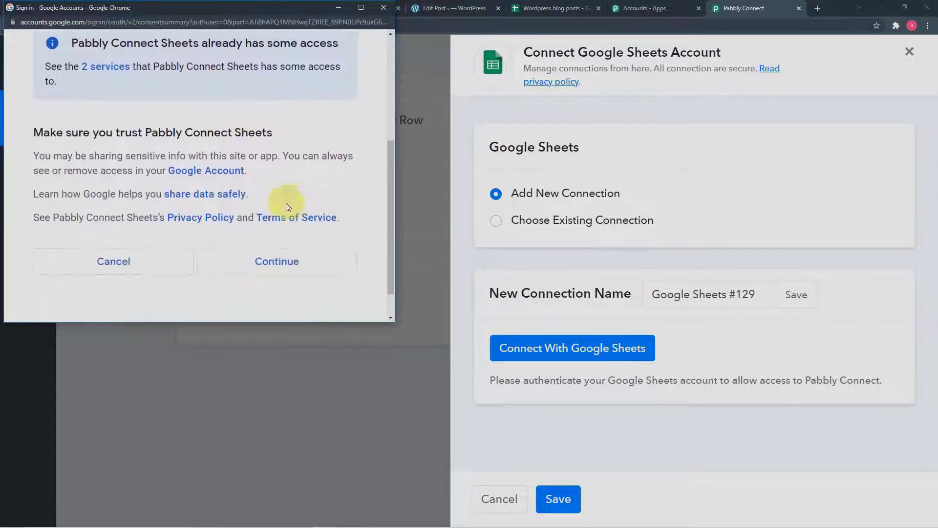
{"action": "left_click", "coordinate": [257, 267]}
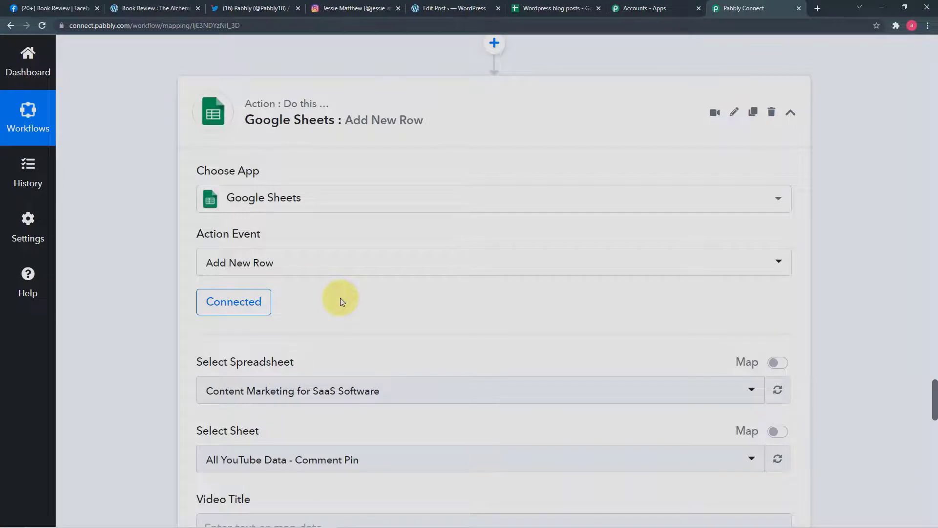
Step: Select the Wordpress blog posts spreadsheet for the Add New Row action, checking its name in the open Google Sheets file
{"action": "scroll", "coordinate": [340, 297], "scroll_direction": "down", "scroll_amount": 2}
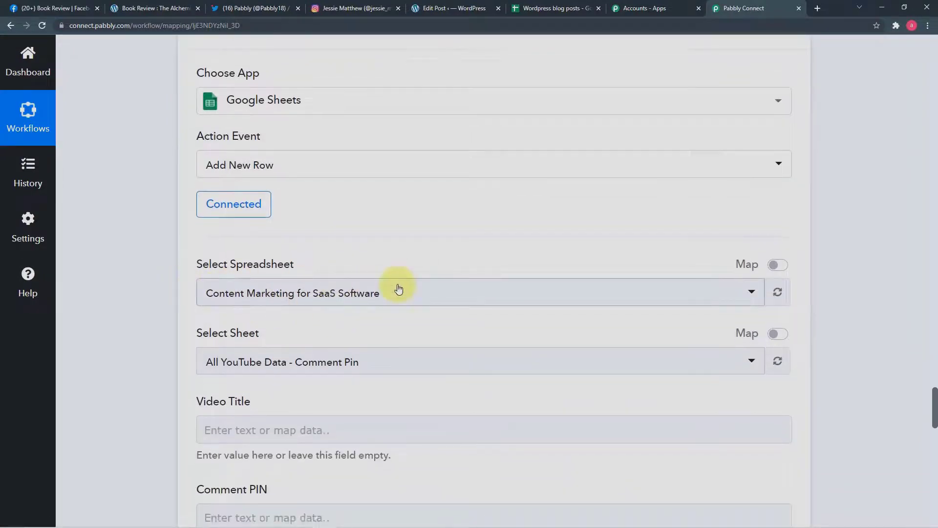
{"action": "left_click", "coordinate": [481, 305]}
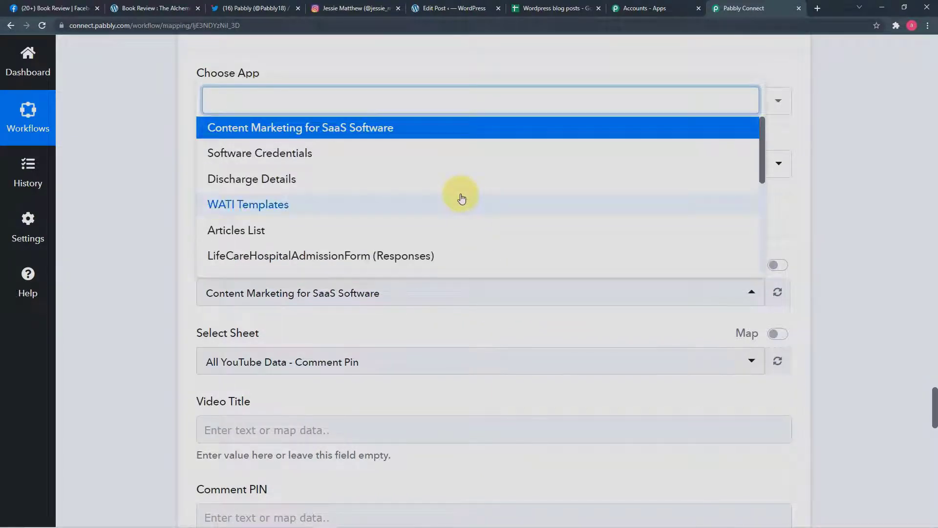
{"action": "scroll", "coordinate": [461, 198], "scroll_direction": "down", "scroll_amount": 8}
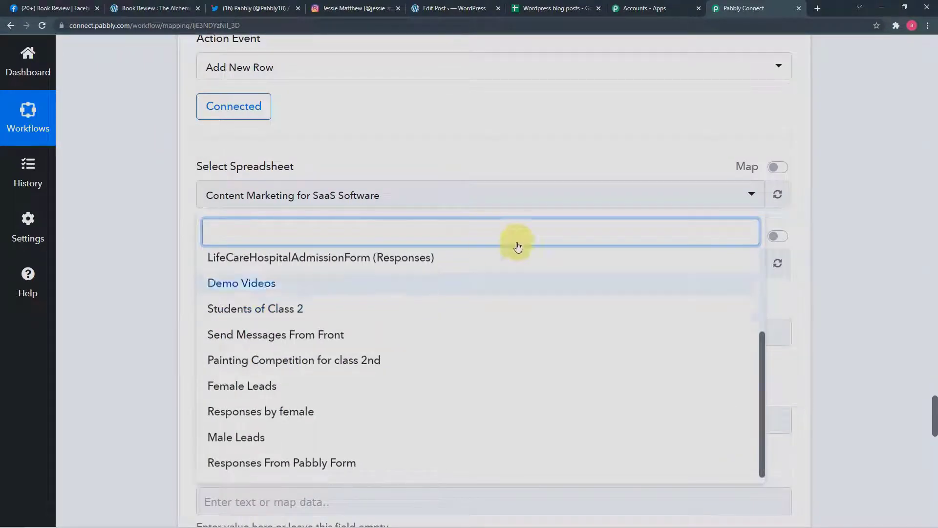
{"action": "left_click", "coordinate": [559, 11]}
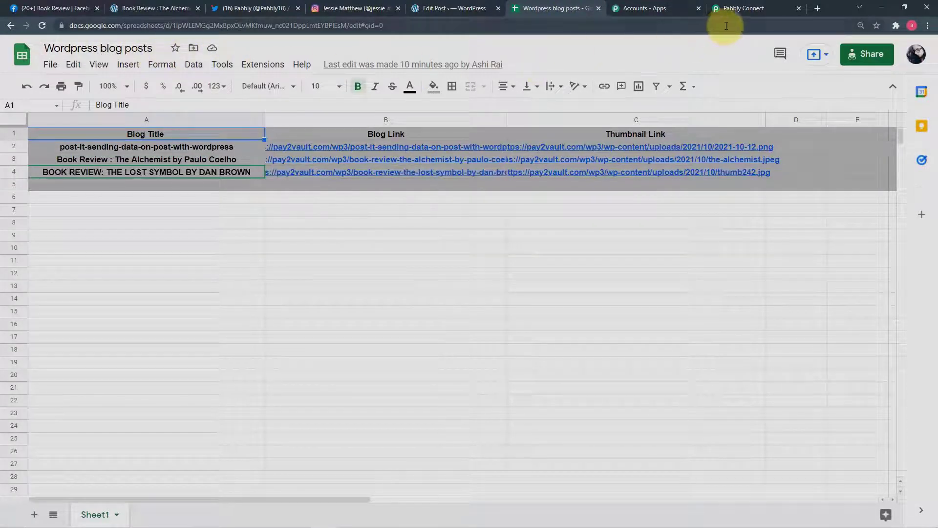
{"action": "left_click", "coordinate": [726, 9]}
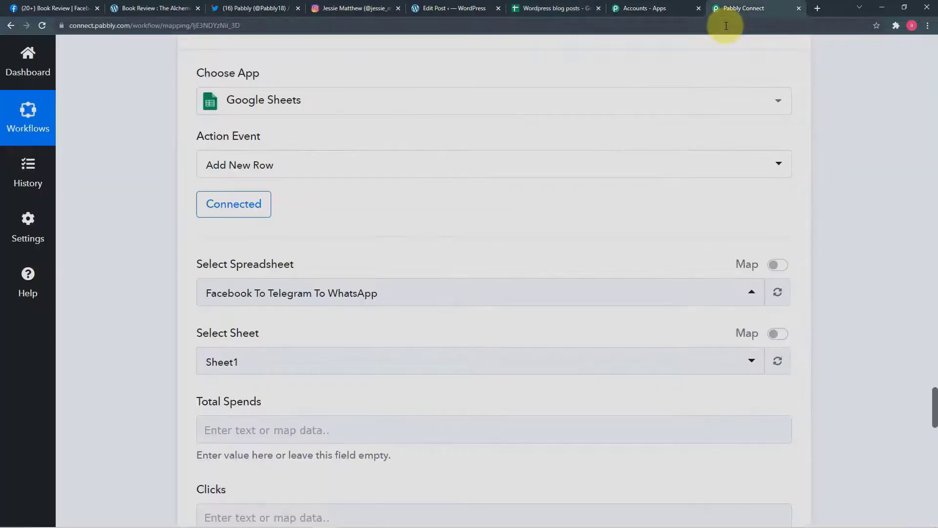
{"action": "left_click", "coordinate": [424, 296]}
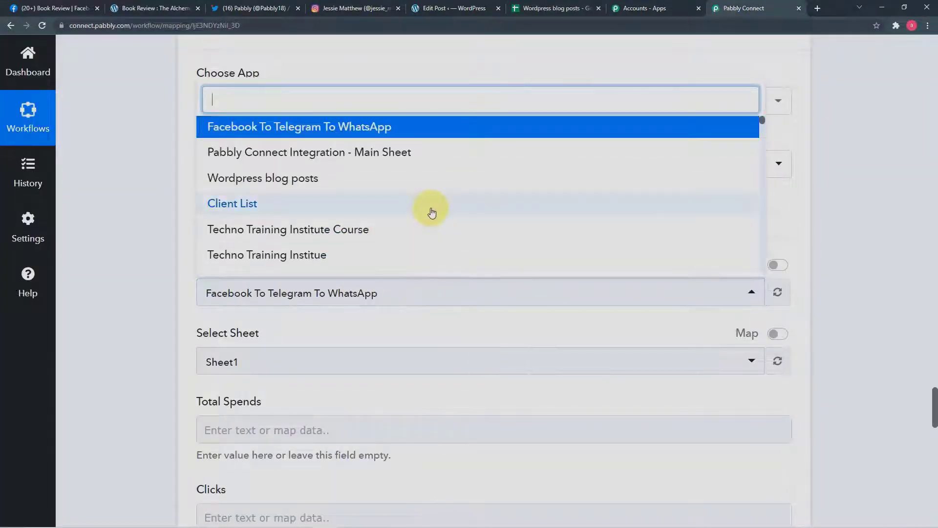
{"action": "scroll", "coordinate": [428, 192], "scroll_direction": "down", "scroll_amount": 2}
{"action": "scroll", "coordinate": [428, 192], "scroll_direction": "up", "scroll_amount": 2}
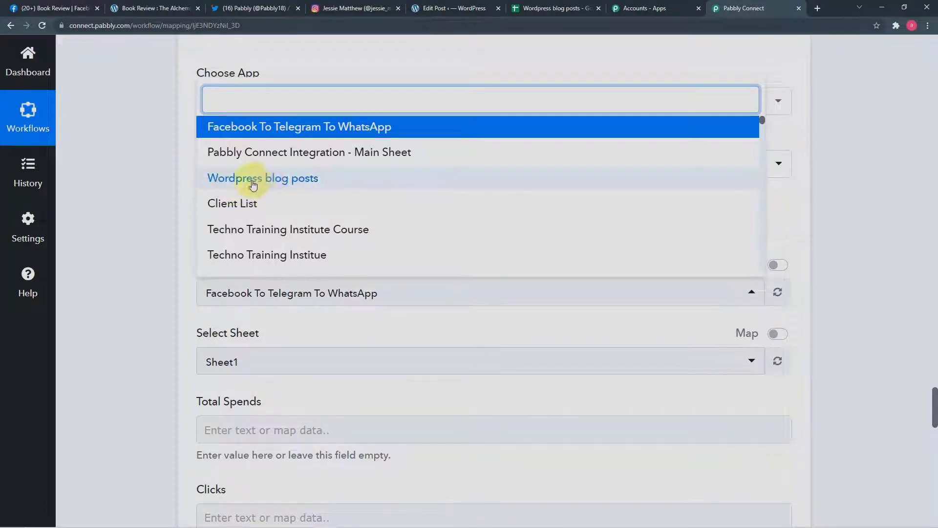
{"action": "left_click", "coordinate": [295, 181]}
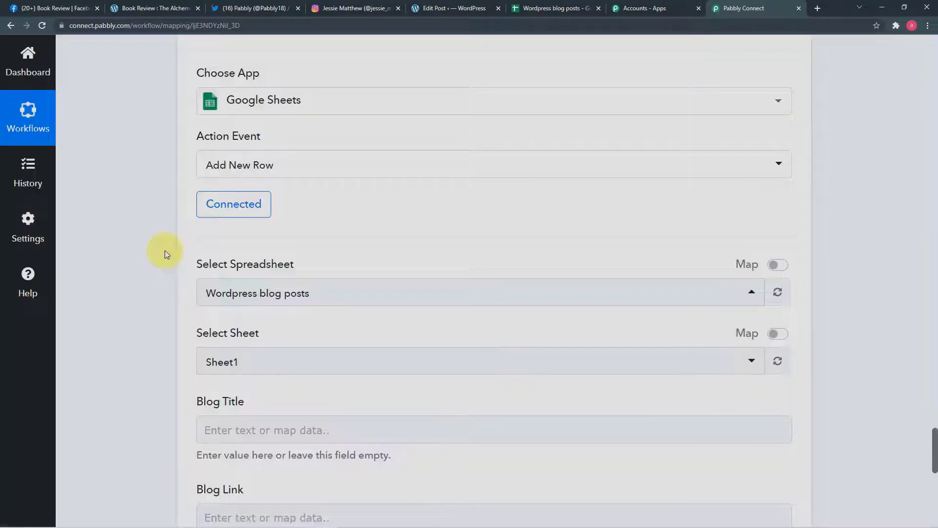
Step: Compare the action's selected sheet and its Blog Title, Blog Link and Thumbnail Link fields with the Wordpress blog posts spreadsheet
{"action": "scroll", "coordinate": [165, 250], "scroll_direction": "down", "scroll_amount": 2}
{"action": "scroll", "coordinate": [165, 250], "scroll_direction": "down", "scroll_amount": 1}
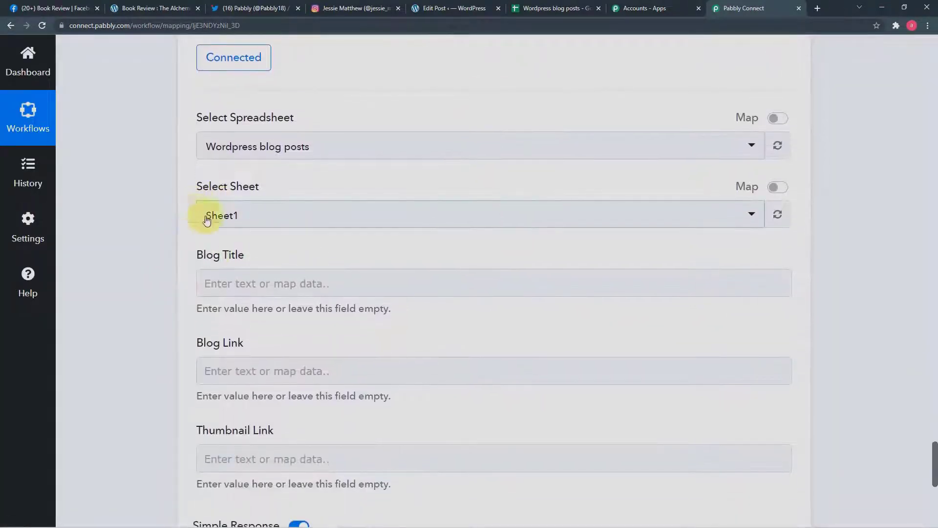
{"action": "left_click", "coordinate": [532, 10]}
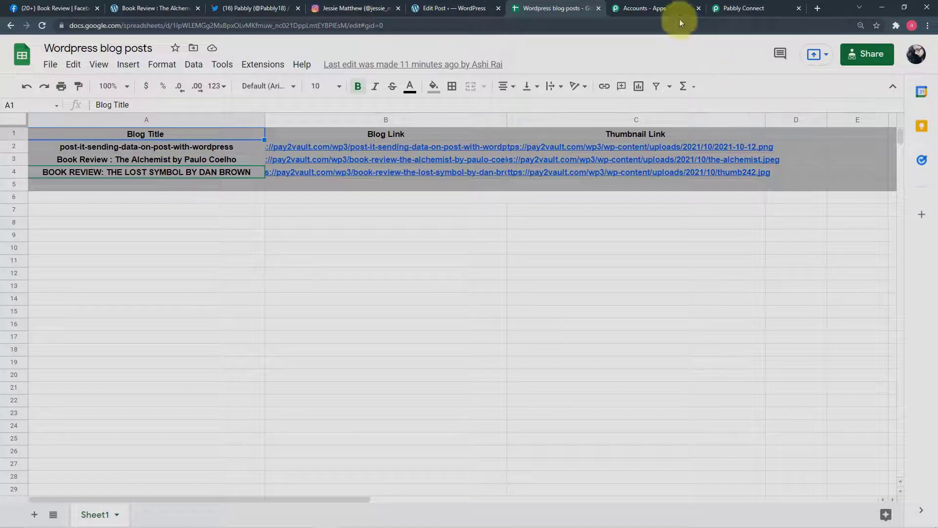
{"action": "left_click", "coordinate": [724, 8]}
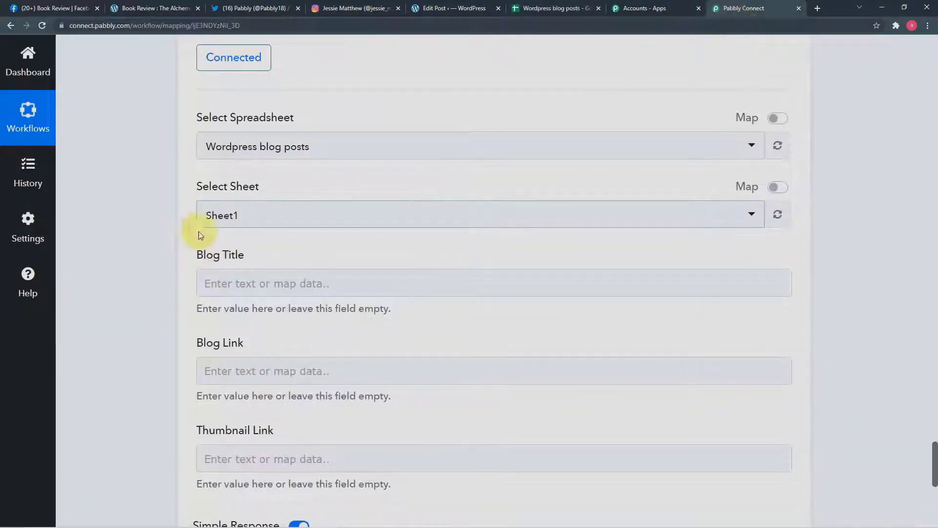
{"action": "scroll", "coordinate": [271, 232], "scroll_direction": "down", "scroll_amount": 1}
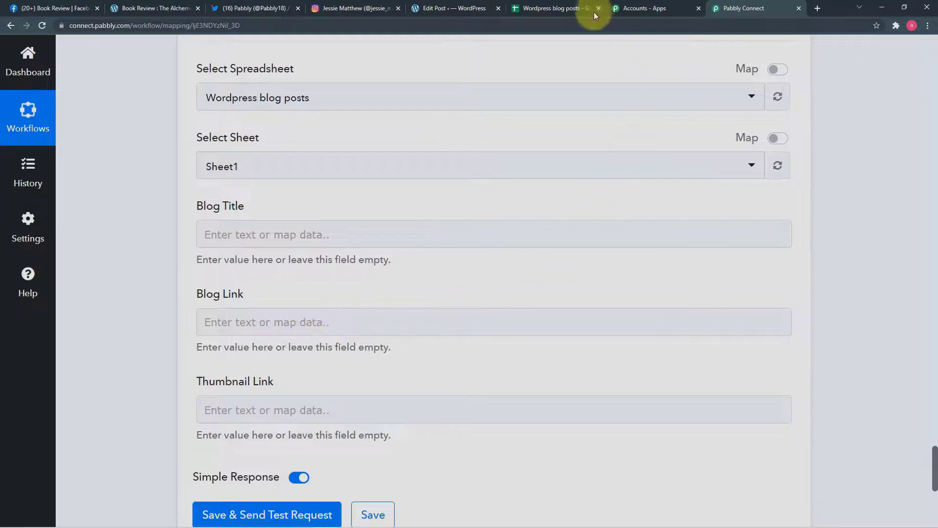
{"action": "left_click", "coordinate": [569, 9]}
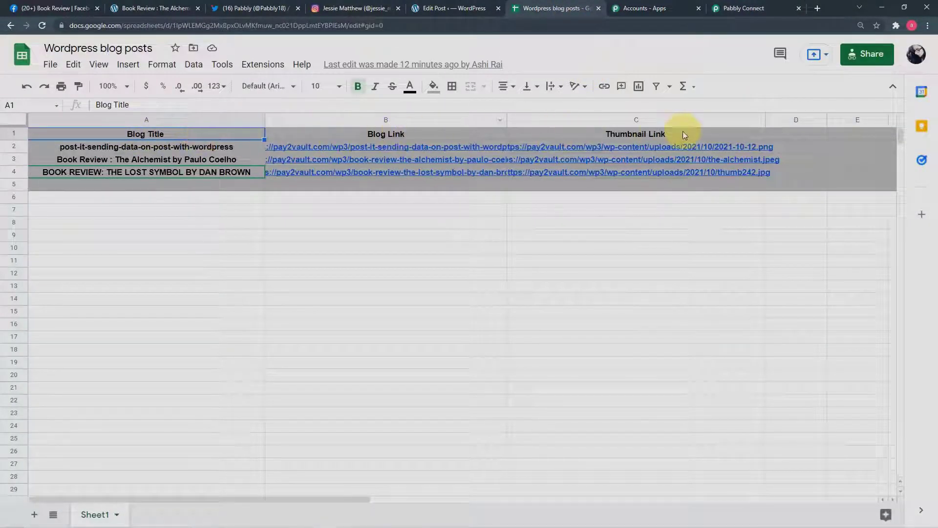
{"action": "left_click", "coordinate": [730, 9]}
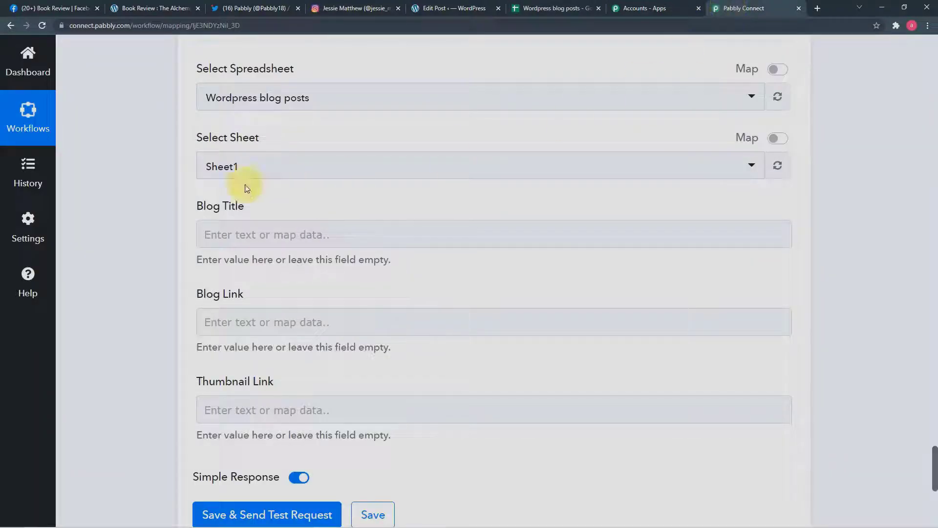
Step: Map the Blog Title field to Post Post Title from the WordPress New Post Published step
{"action": "left_click", "coordinate": [279, 235]}
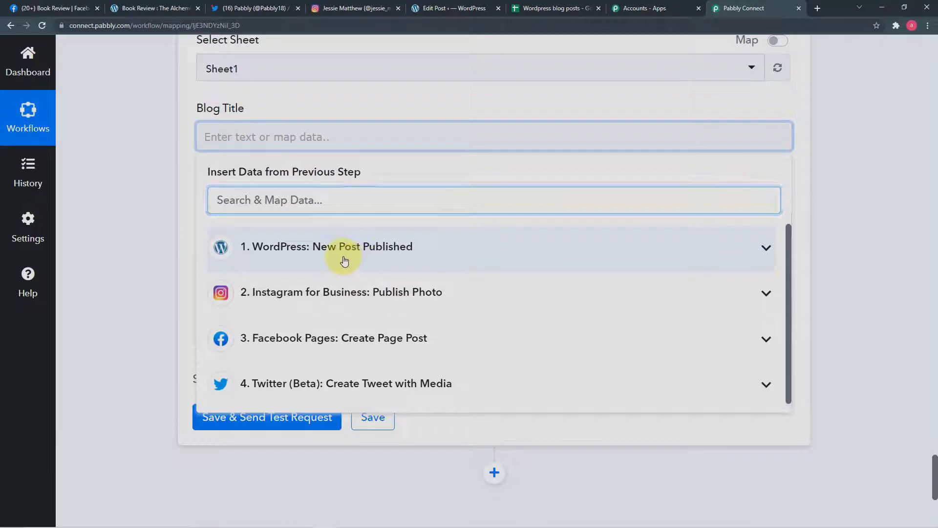
{"action": "left_click", "coordinate": [341, 260]}
{"action": "scroll", "coordinate": [351, 384], "scroll_direction": "down", "scroll_amount": 1}
{"action": "left_click", "coordinate": [333, 366]}
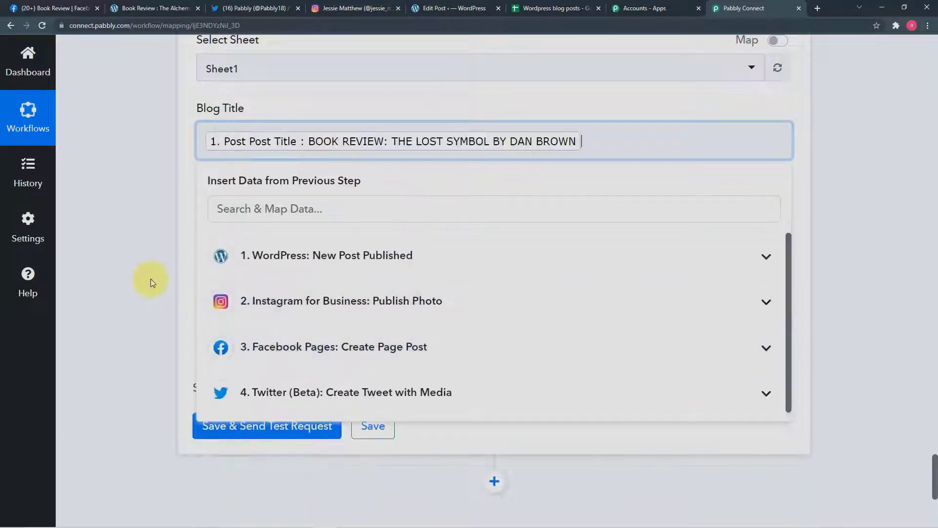
{"action": "left_click", "coordinate": [151, 279]}
Step: Map the Blog Link field to Post Permalink from the WordPress New Post Published step
{"action": "left_click", "coordinate": [286, 239]}
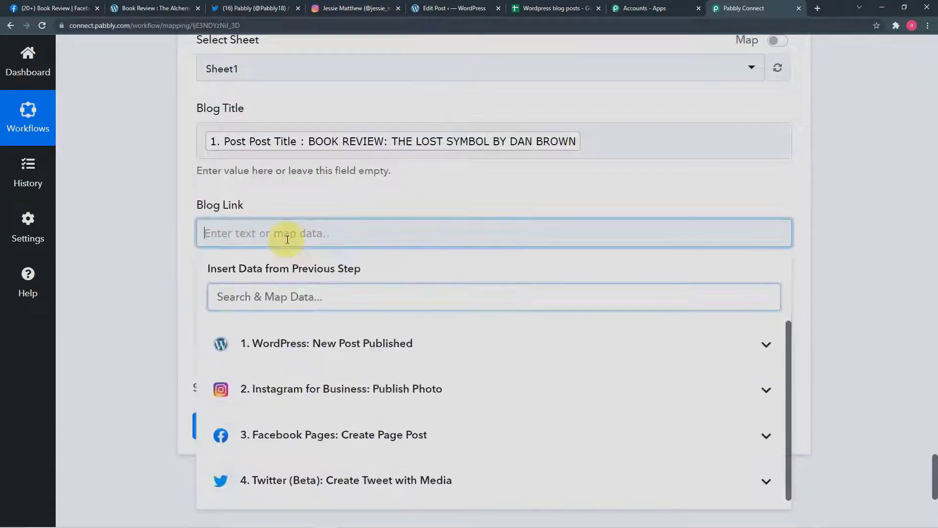
{"action": "left_click", "coordinate": [310, 352]}
{"action": "scroll", "coordinate": [326, 413], "scroll_direction": "down", "scroll_amount": 2}
{"action": "scroll", "coordinate": [327, 414], "scroll_direction": "down", "scroll_amount": 10}
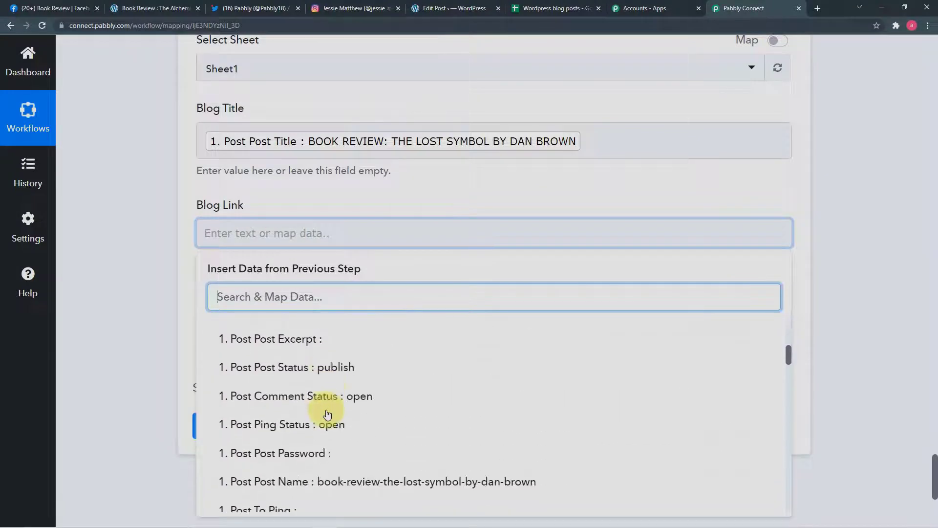
{"action": "scroll", "coordinate": [327, 415], "scroll_direction": "down", "scroll_amount": 10}
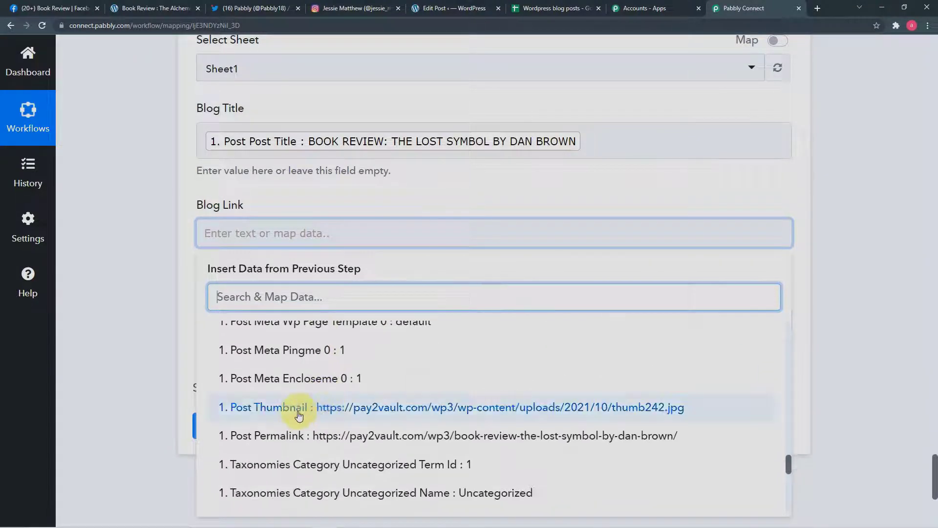
{"action": "left_click", "coordinate": [266, 441]}
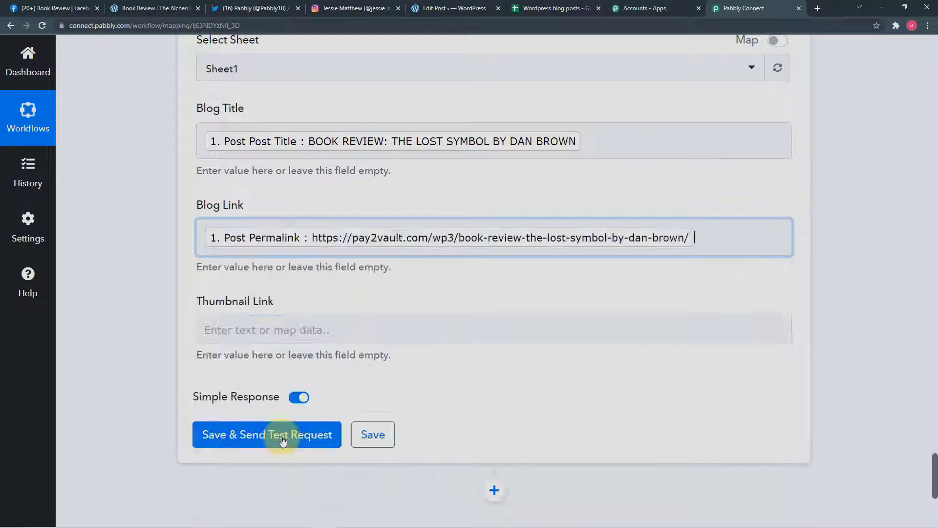
{"action": "left_click", "coordinate": [104, 319]}
Step: Map the Thumbnail Link field to Post Thumbnail from the WordPress New Post Published step
{"action": "left_click", "coordinate": [274, 331]}
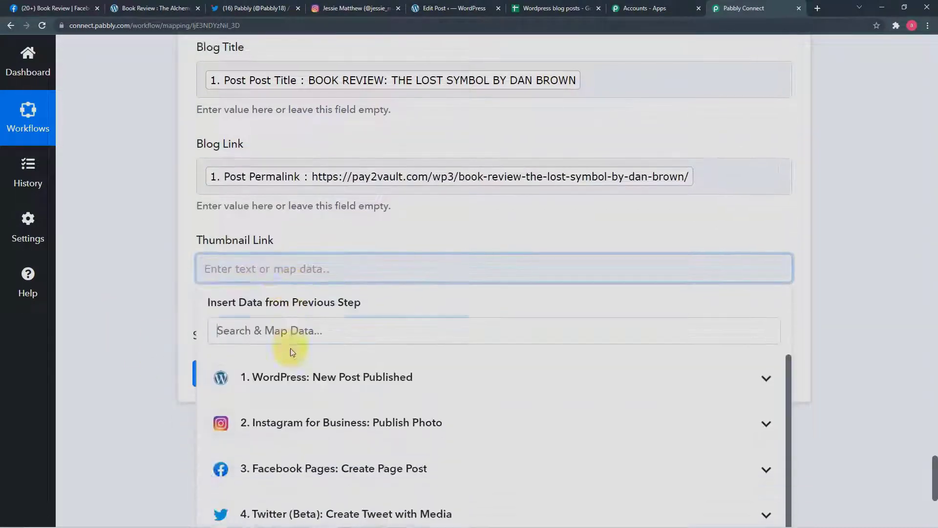
{"action": "left_click", "coordinate": [304, 345]}
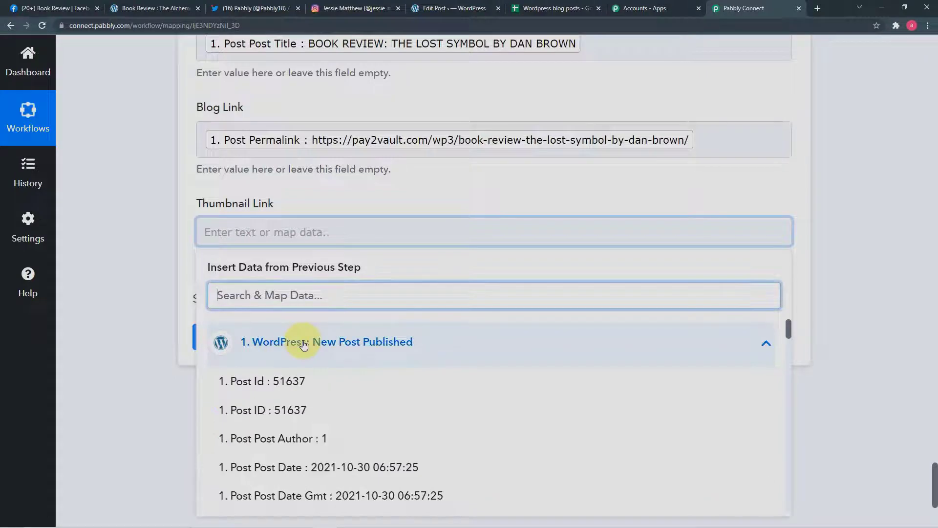
{"action": "scroll", "coordinate": [327, 443], "scroll_direction": "down", "scroll_amount": 10}
{"action": "scroll", "coordinate": [326, 442], "scroll_direction": "down", "scroll_amount": 15}
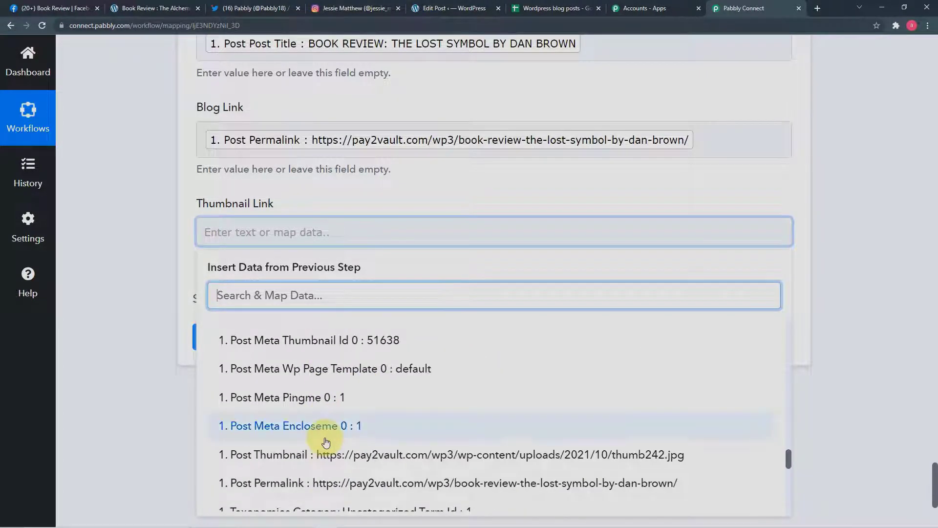
{"action": "scroll", "coordinate": [326, 440], "scroll_direction": "down", "scroll_amount": 3}
{"action": "scroll", "coordinate": [324, 423], "scroll_direction": "up", "scroll_amount": 2}
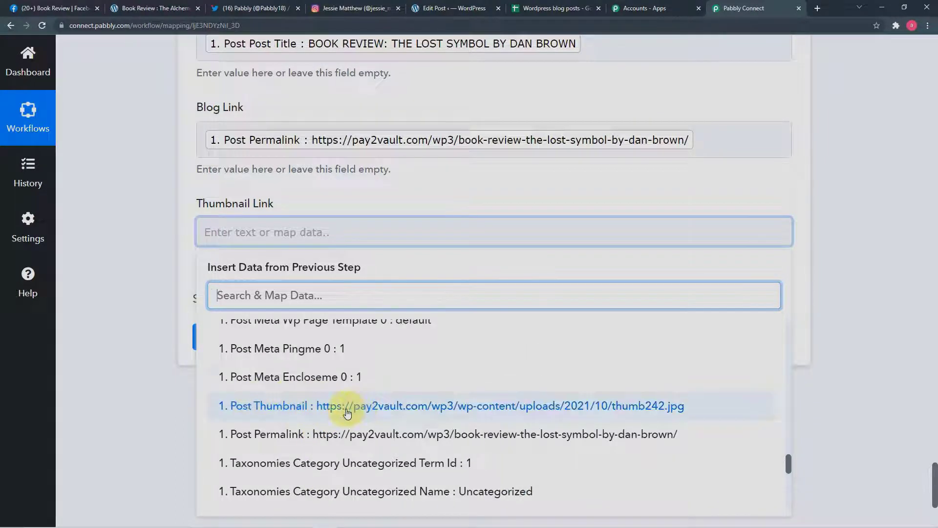
{"action": "left_click", "coordinate": [314, 408]}
{"action": "left_click", "coordinate": [126, 313]}
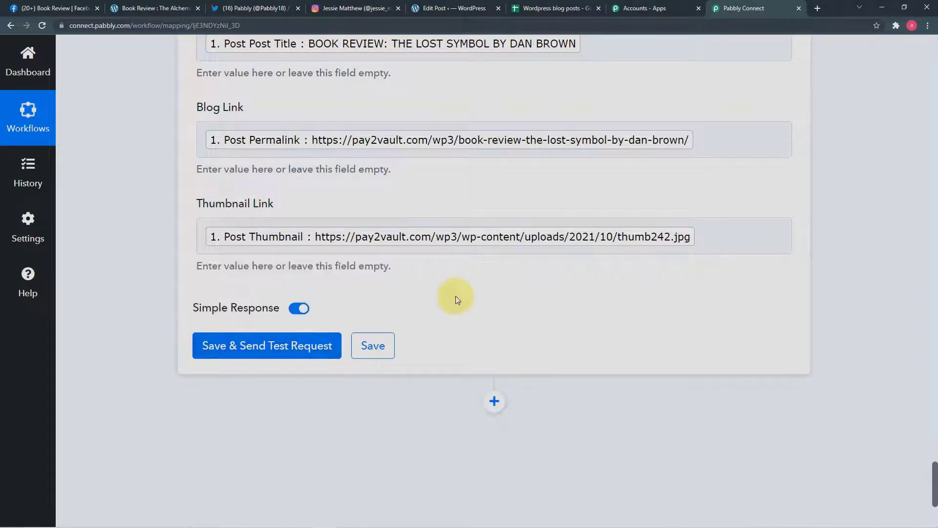
Step: Save the Add New Row action with a test request and check the response against the Wordpress blog posts spreadsheet
{"action": "scroll", "coordinate": [458, 306], "scroll_direction": "up", "scroll_amount": 1}
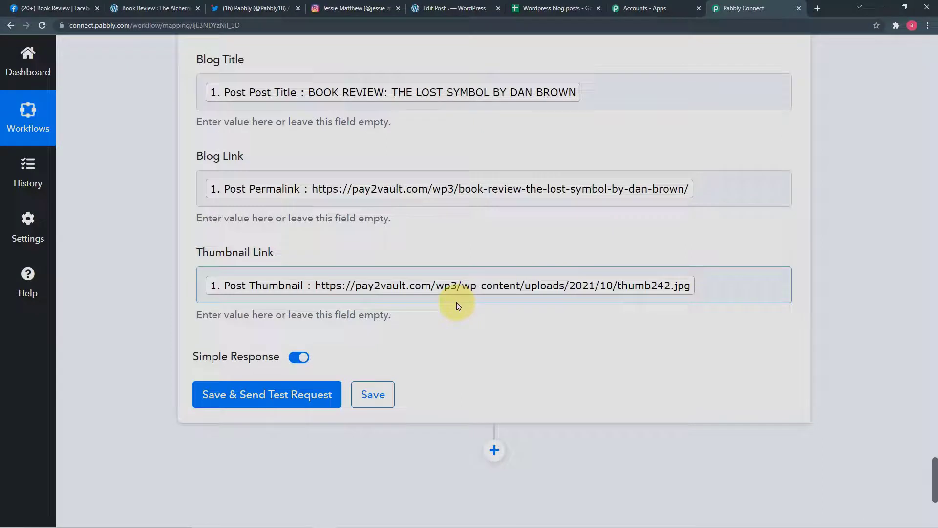
{"action": "left_click", "coordinate": [259, 395]}
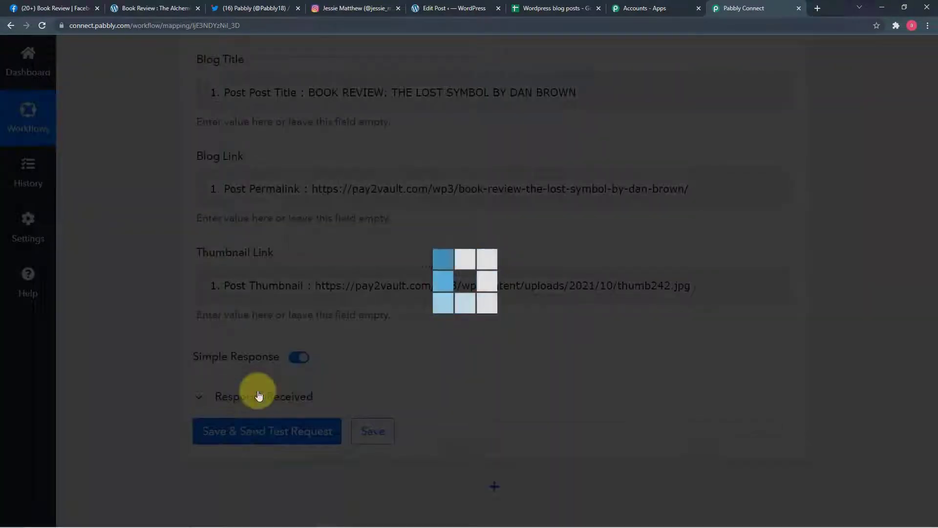
{"action": "scroll", "coordinate": [163, 386], "scroll_direction": "down", "scroll_amount": 4}
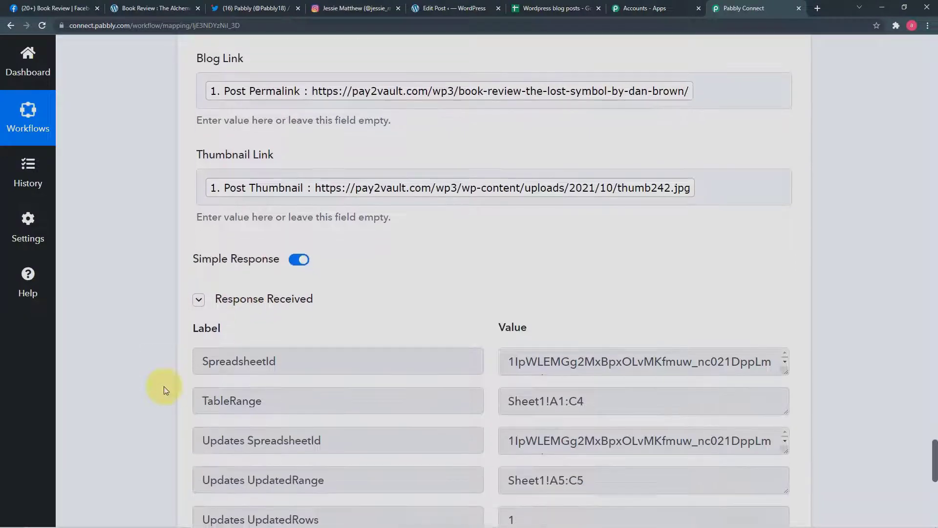
{"action": "scroll", "coordinate": [164, 390], "scroll_direction": "down", "scroll_amount": 3}
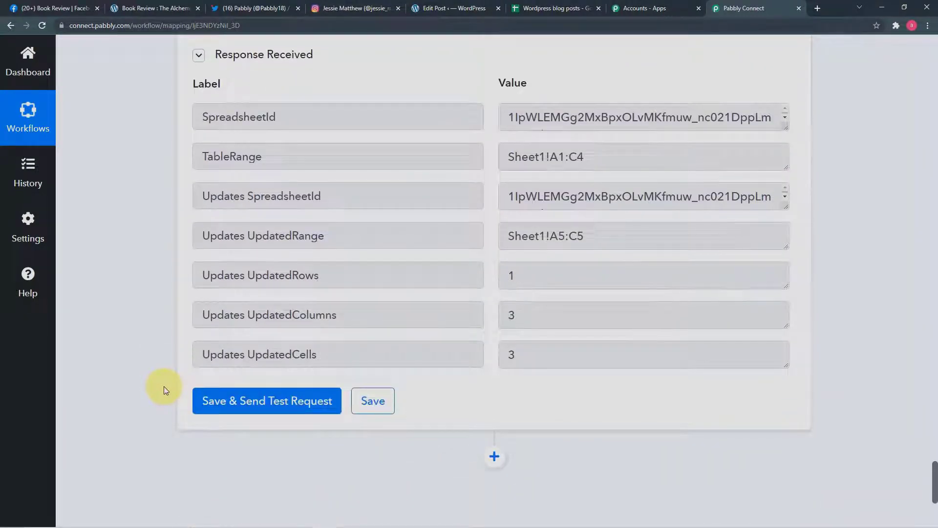
{"action": "key", "text": "ctrl+6"}
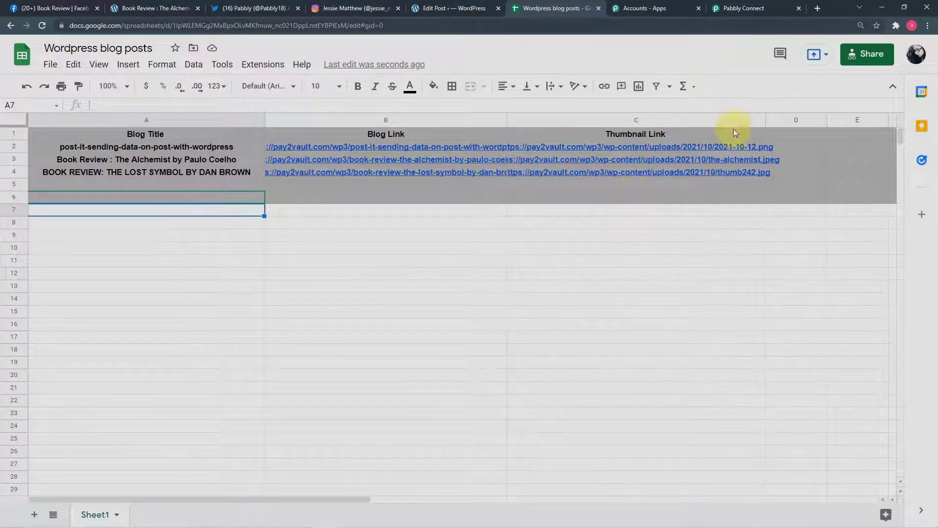
{"action": "left_click", "coordinate": [743, 9]}
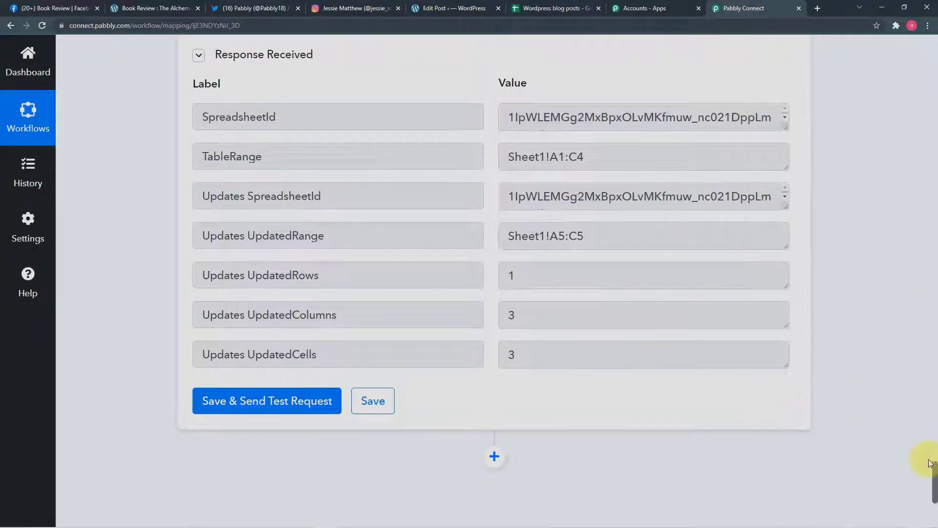
Step: Review the WordPress New Post Published trigger, from its webhook setup instructions to the received post data
{"action": "left_click_drag", "start_coordinate": [934, 476], "coordinate": [891, 51]}
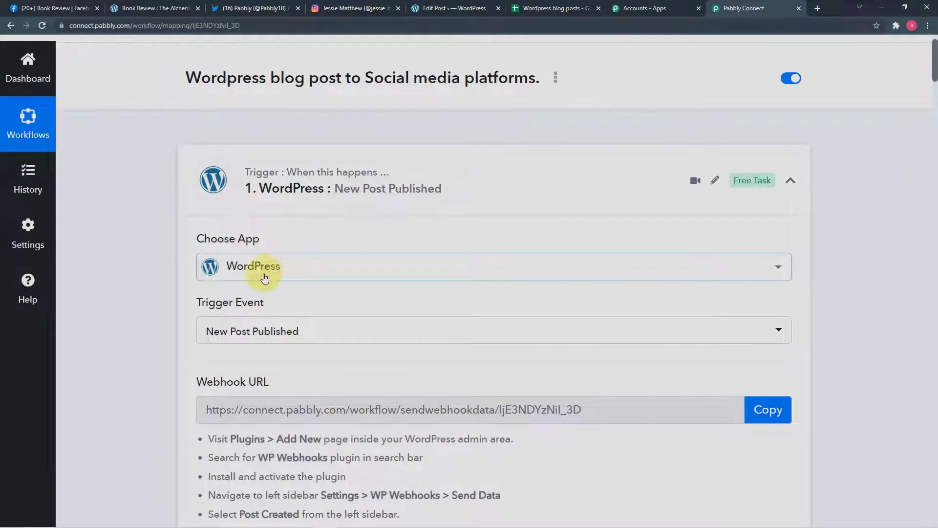
{"action": "scroll", "coordinate": [188, 330], "scroll_direction": "down", "scroll_amount": 3}
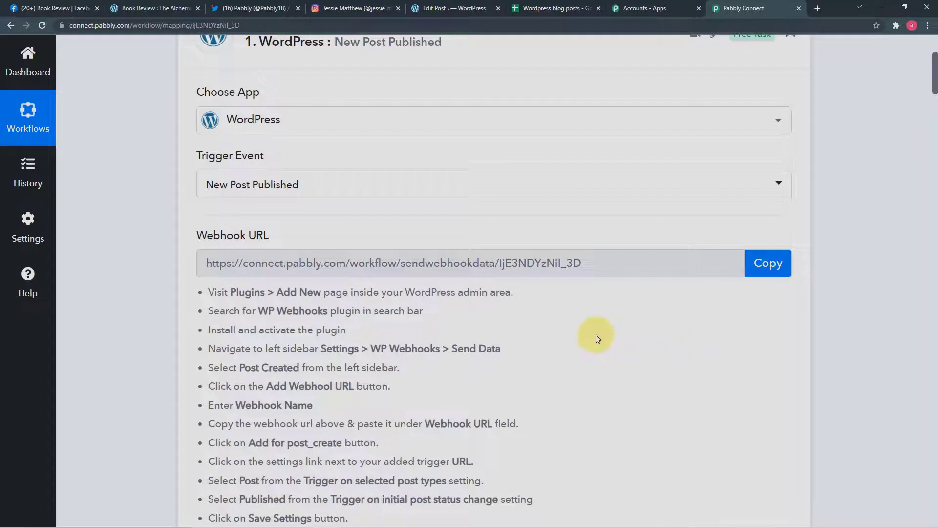
{"action": "scroll", "coordinate": [596, 337], "scroll_direction": "down", "scroll_amount": 1}
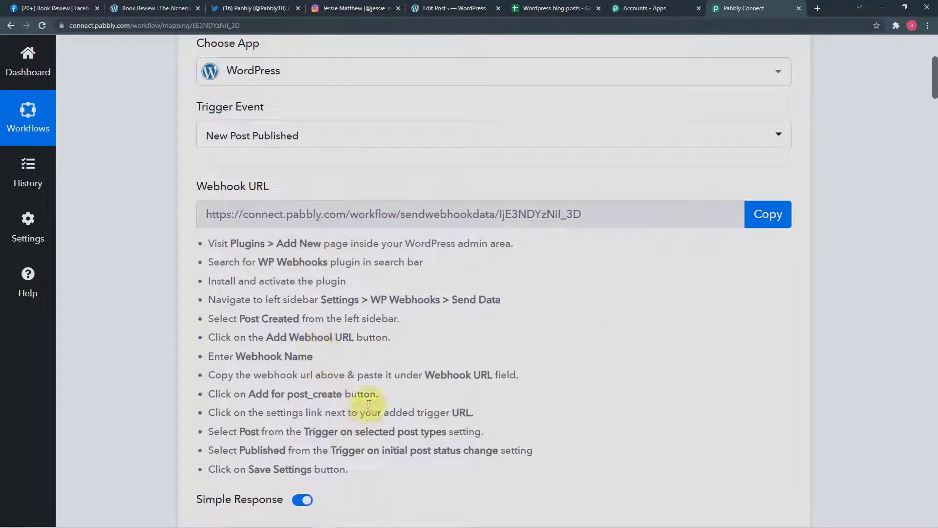
{"action": "scroll", "coordinate": [215, 342], "scroll_direction": "down", "scroll_amount": 2}
{"action": "scroll", "coordinate": [158, 323], "scroll_direction": "down", "scroll_amount": 2}
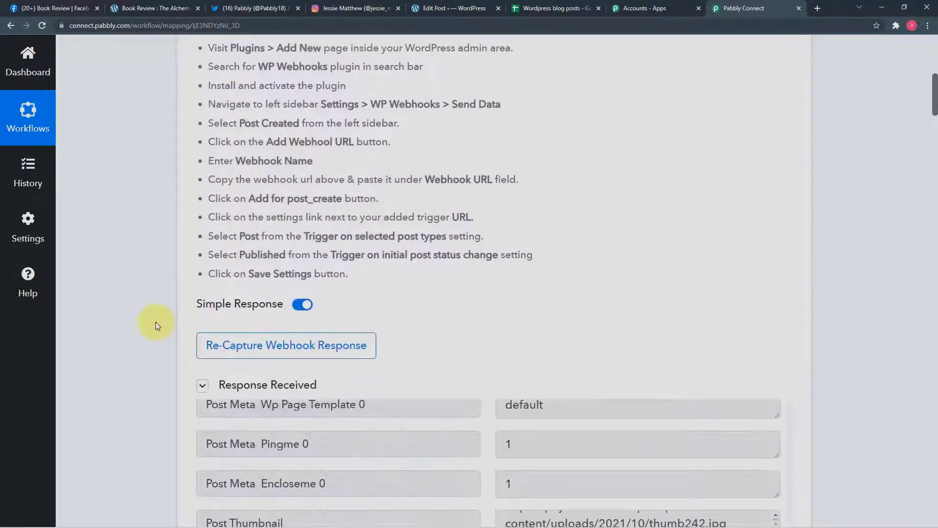
{"action": "scroll", "coordinate": [157, 325], "scroll_direction": "down", "scroll_amount": 2}
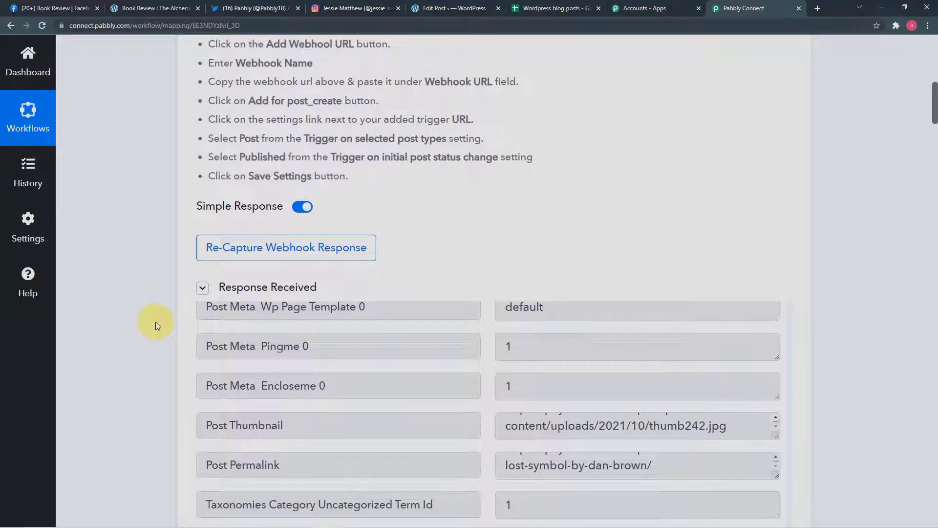
{"action": "scroll", "coordinate": [155, 322], "scroll_direction": "down", "scroll_amount": 4}
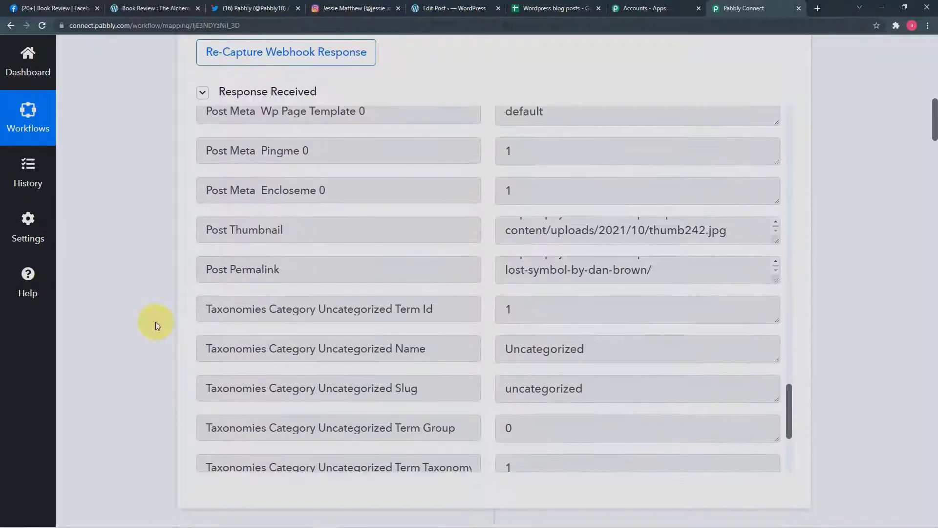
{"action": "scroll", "coordinate": [457, 332], "scroll_direction": "down", "scroll_amount": 5}
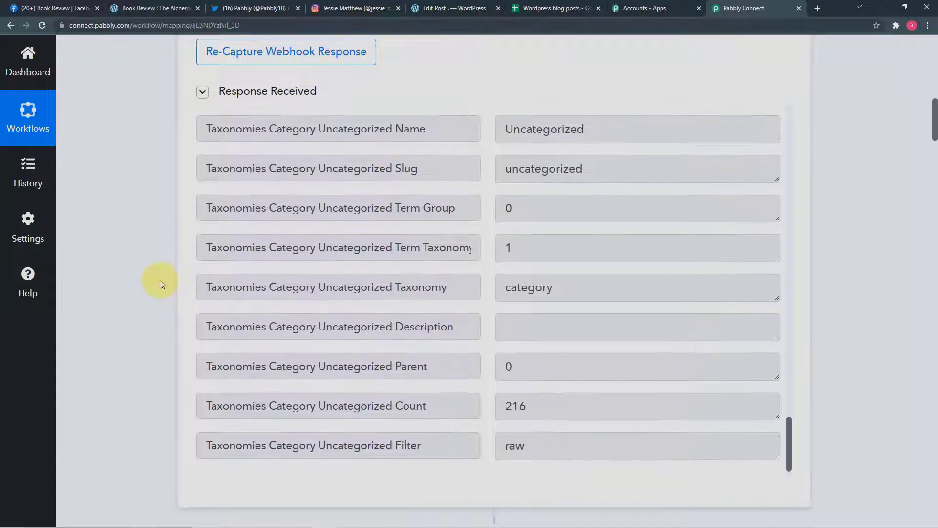
Step: Review the Instagram for Business Publish Photo action's mappings and response, and check the resulting post on the Instagram profile
{"action": "scroll", "coordinate": [157, 278], "scroll_direction": "down", "scroll_amount": 3}
{"action": "scroll", "coordinate": [162, 284], "scroll_direction": "down", "scroll_amount": 4}
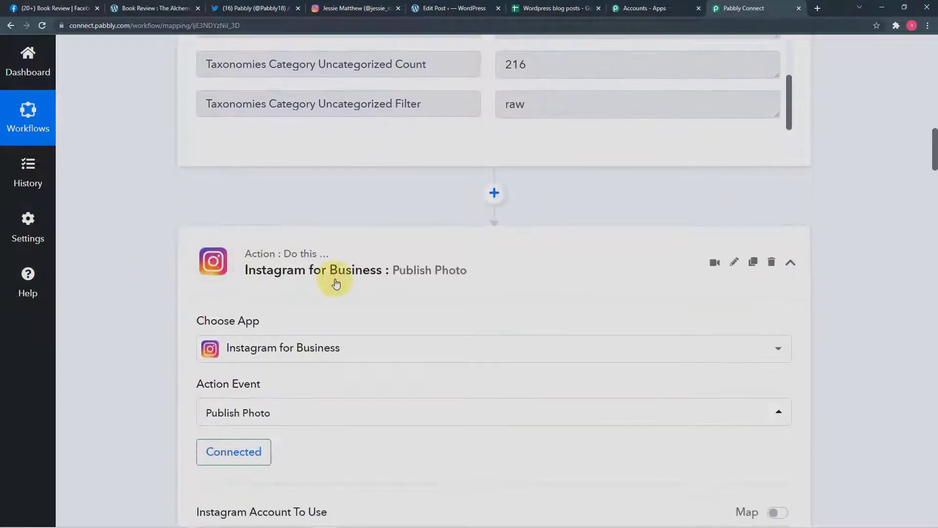
{"action": "scroll", "coordinate": [161, 276], "scroll_direction": "down", "scroll_amount": 3}
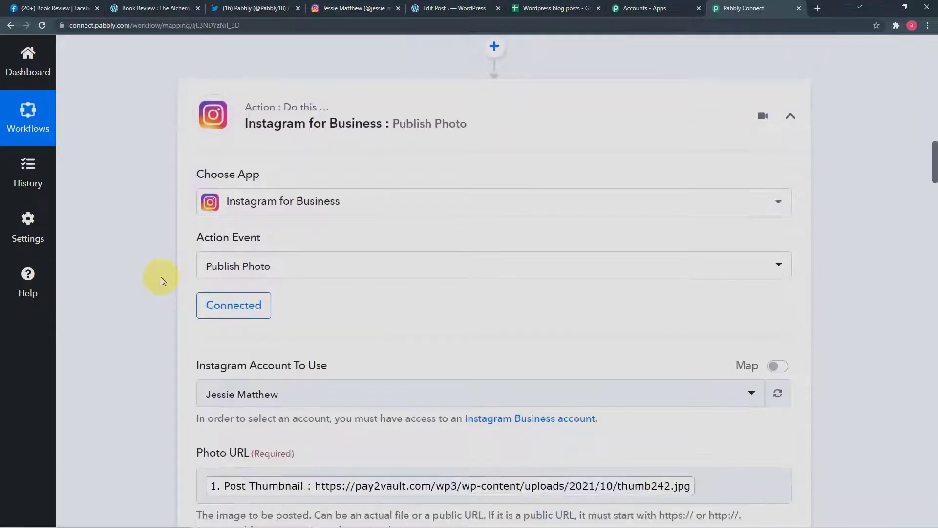
{"action": "scroll", "coordinate": [160, 276], "scroll_direction": "down", "scroll_amount": 4}
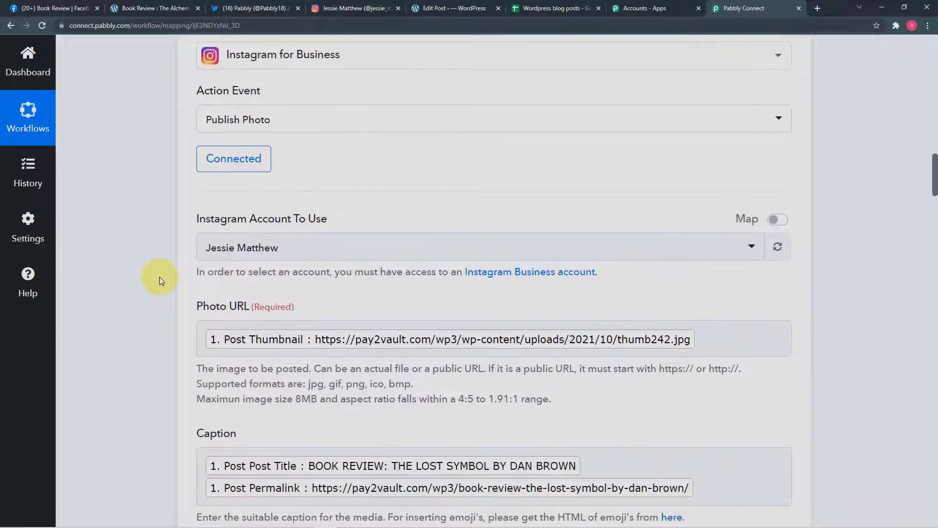
{"action": "scroll", "coordinate": [160, 281], "scroll_direction": "down", "scroll_amount": 1}
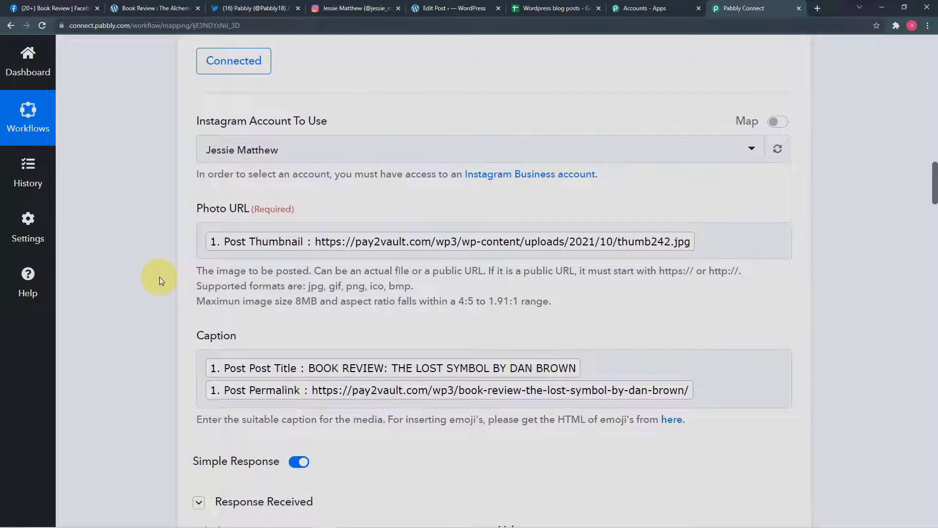
{"action": "scroll", "coordinate": [160, 279], "scroll_direction": "down", "scroll_amount": 6}
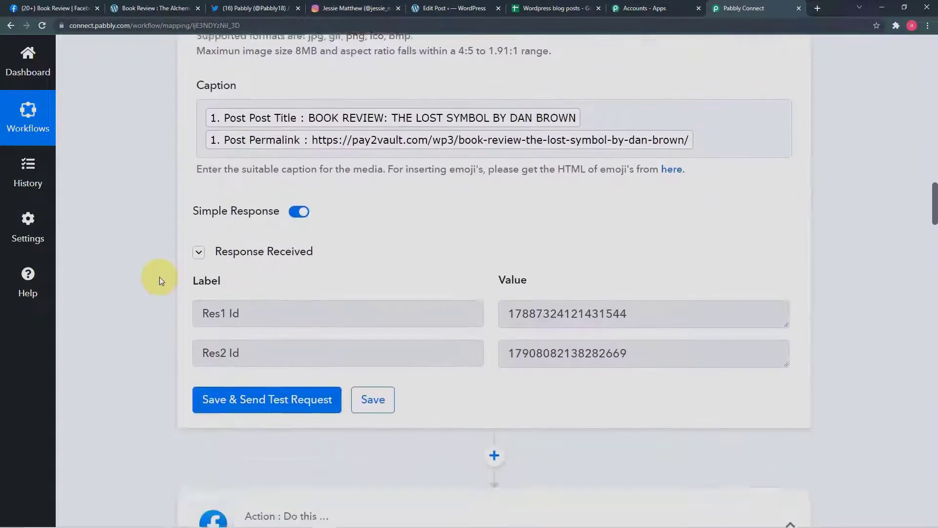
{"action": "left_click", "coordinate": [356, 9]}
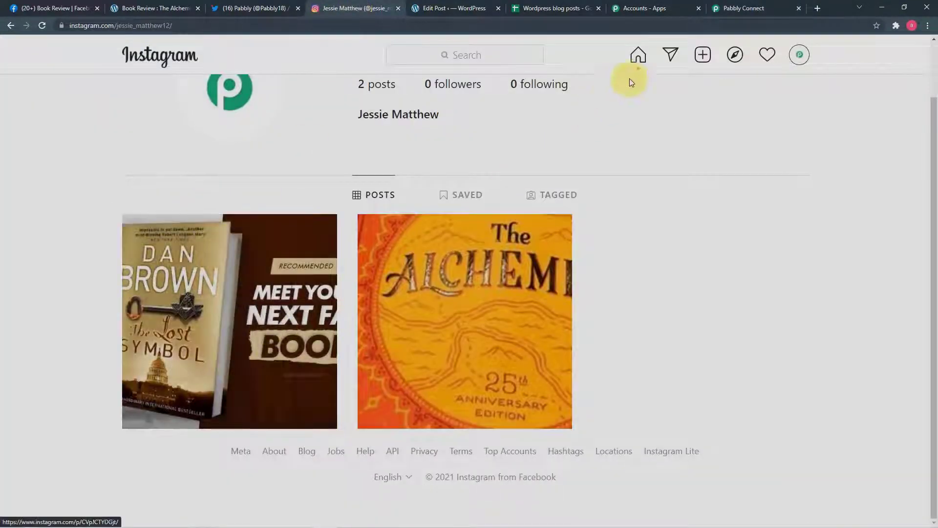
Step: Review the Facebook Pages Create Page Post action in Pabbly Connect and check the published post on the Book Review Facebook page
{"action": "left_click", "coordinate": [747, 5]}
{"action": "scroll", "coordinate": [146, 300], "scroll_direction": "down", "scroll_amount": 6}
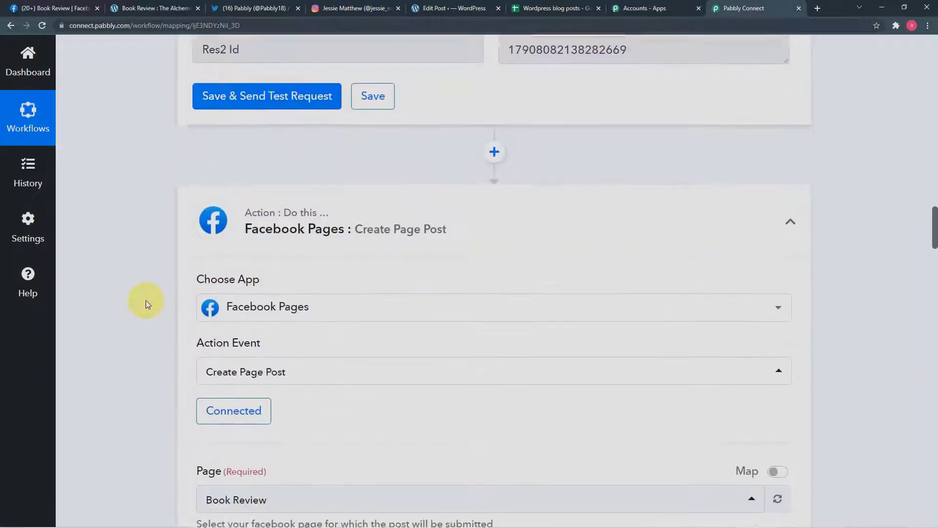
{"action": "scroll", "coordinate": [327, 328], "scroll_direction": "down", "scroll_amount": 4}
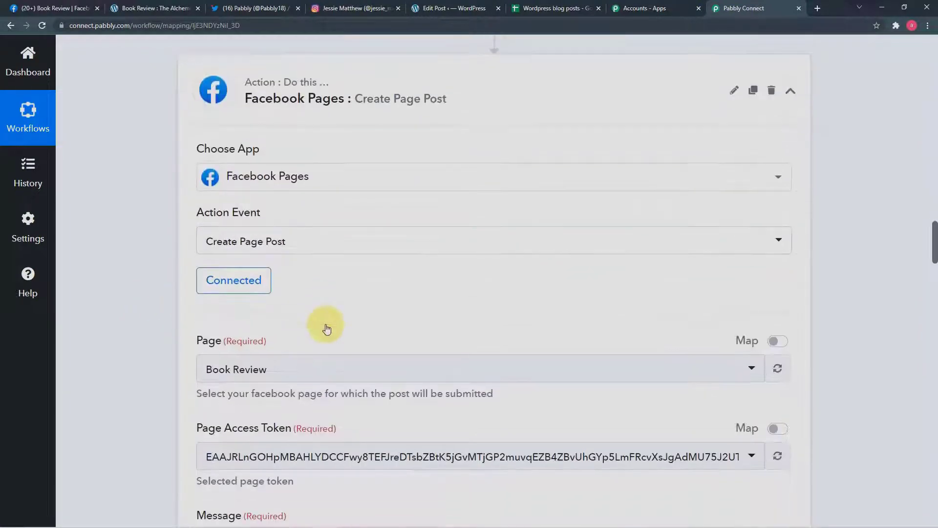
{"action": "scroll", "coordinate": [325, 324], "scroll_direction": "down", "scroll_amount": 2}
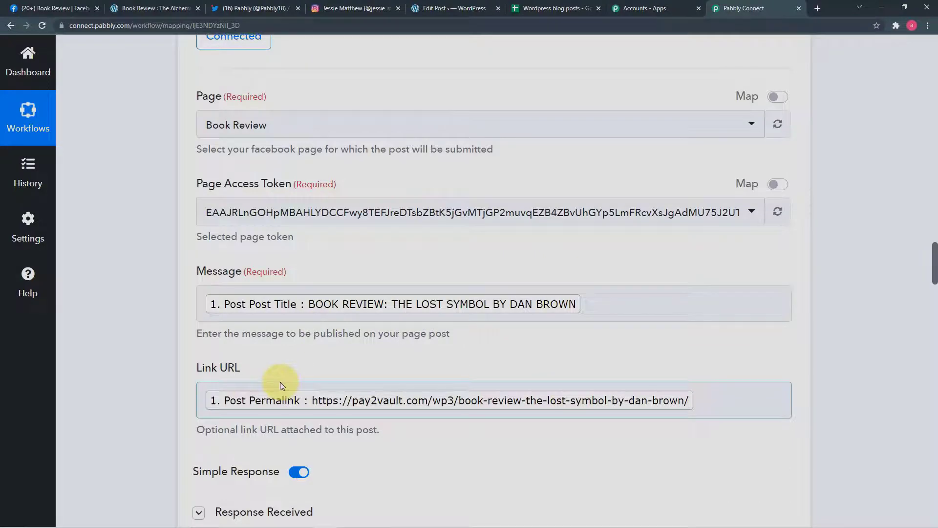
{"action": "scroll", "coordinate": [280, 384], "scroll_direction": "down", "scroll_amount": 4}
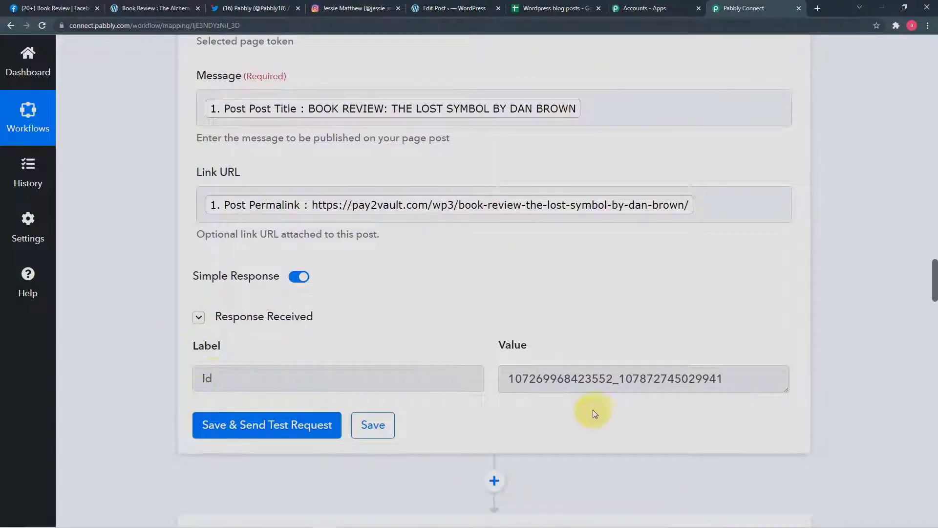
{"action": "left_click", "coordinate": [62, 6]}
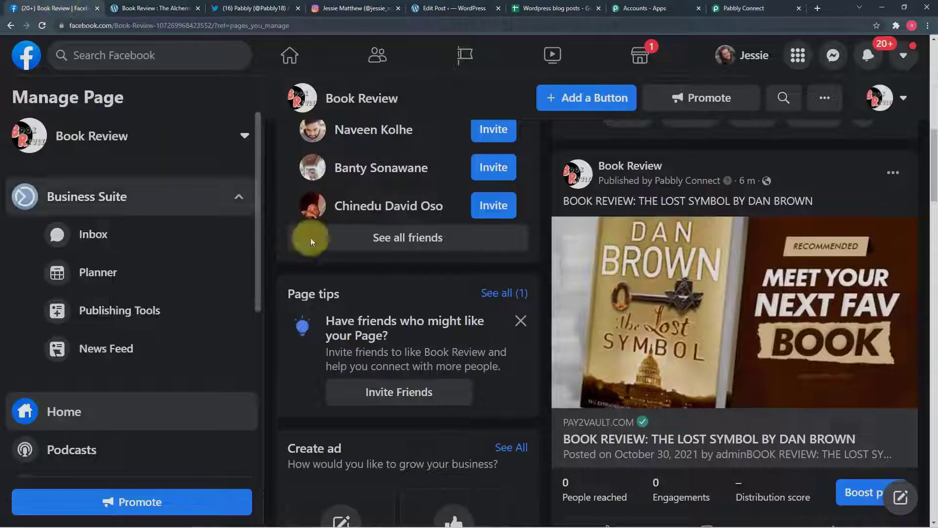
{"action": "scroll", "coordinate": [638, 341], "scroll_direction": "down", "scroll_amount": 2}
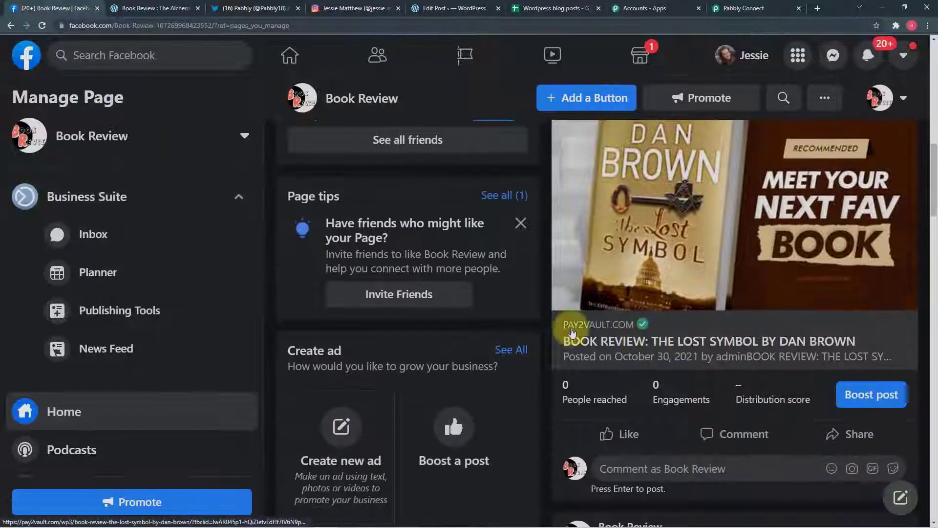
Step: Review the Twitter (Beta) Create Tweet with Media action in Pabbly Connect and check the published tweet on the Twitter profile
{"action": "left_click", "coordinate": [738, 8]}
{"action": "scroll", "coordinate": [373, 268], "scroll_direction": "down", "scroll_amount": 6}
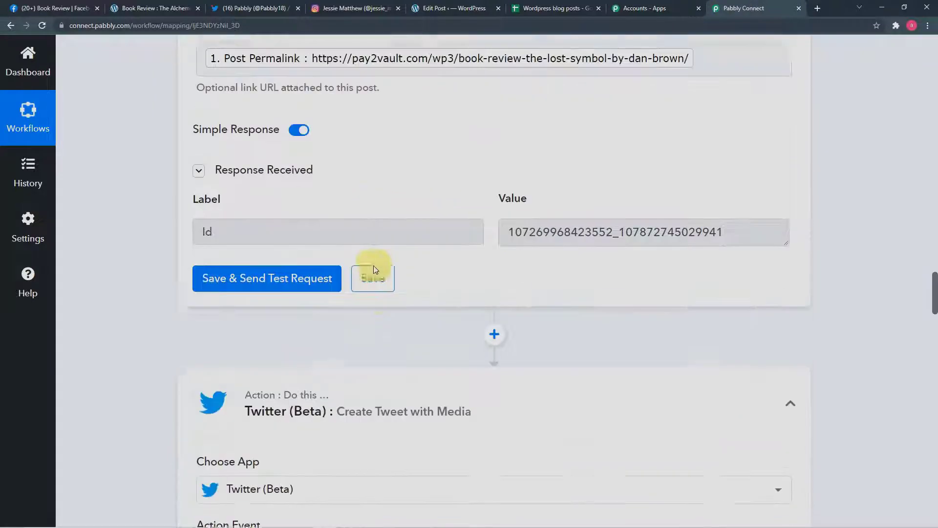
{"action": "scroll", "coordinate": [418, 297], "scroll_direction": "down", "scroll_amount": 2}
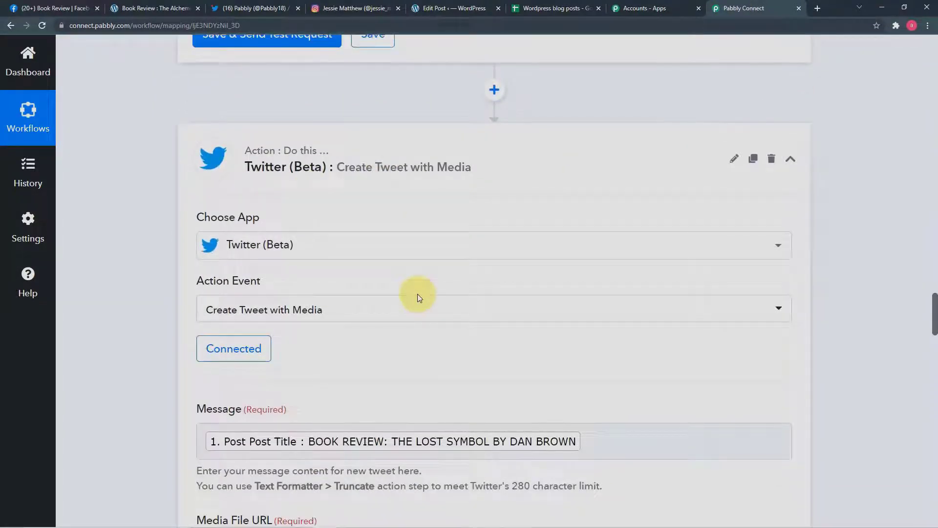
{"action": "scroll", "coordinate": [417, 294], "scroll_direction": "down", "scroll_amount": 3}
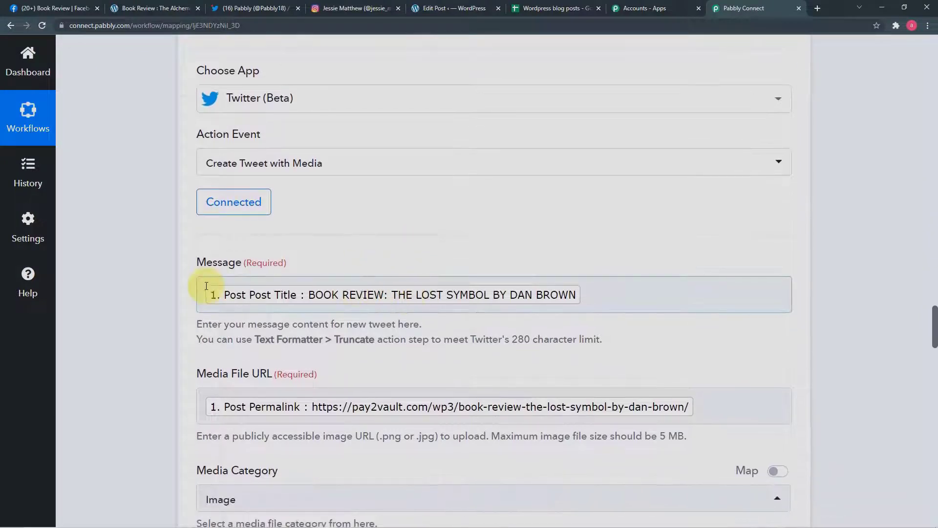
{"action": "scroll", "coordinate": [259, 386], "scroll_direction": "down", "scroll_amount": 4}
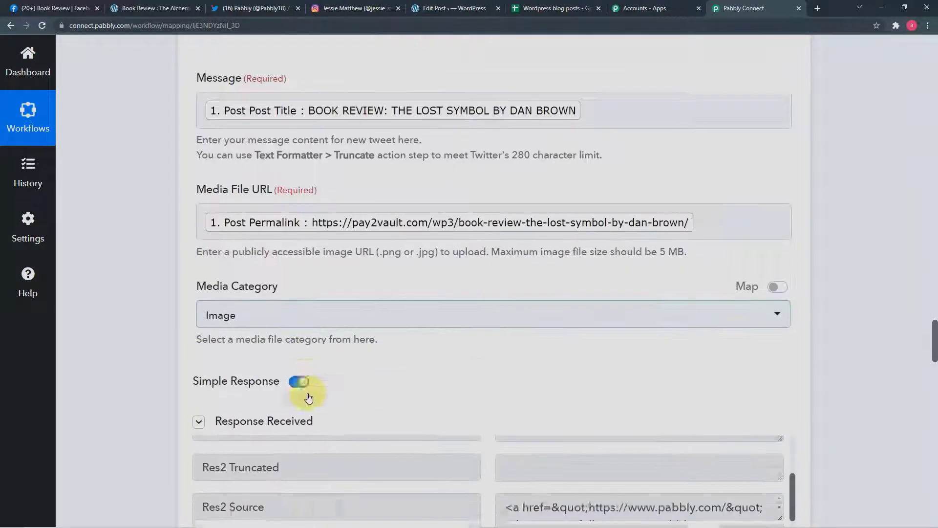
{"action": "scroll", "coordinate": [337, 376], "scroll_direction": "down", "scroll_amount": 7}
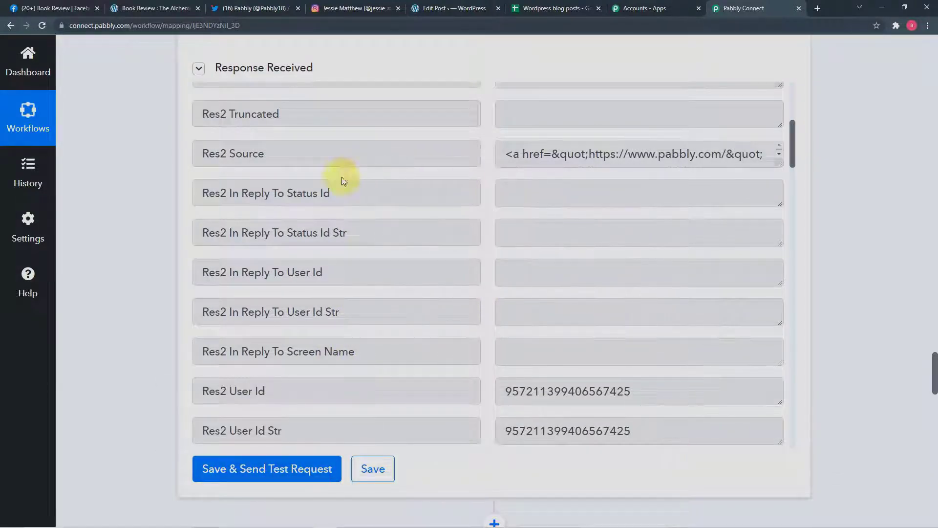
{"action": "scroll", "coordinate": [398, 226], "scroll_direction": "up", "scroll_amount": 6}
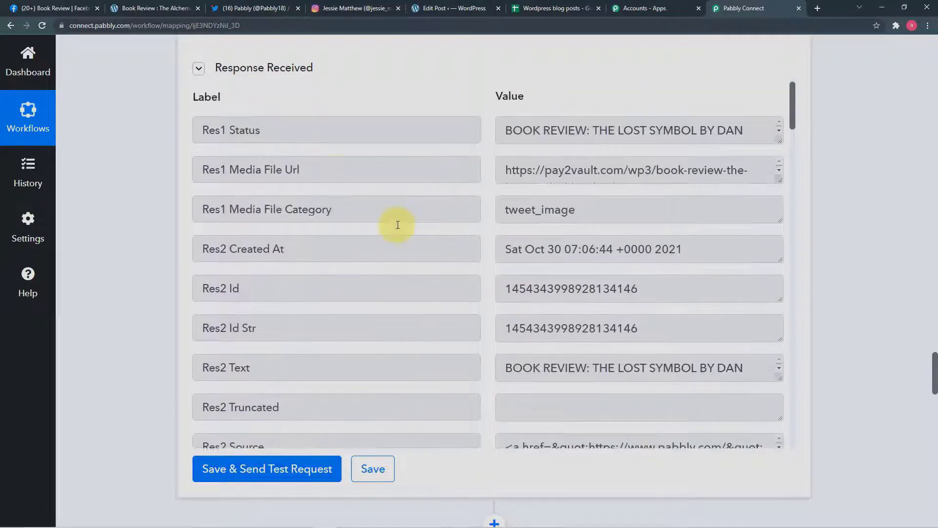
{"action": "left_click", "coordinate": [237, 8]}
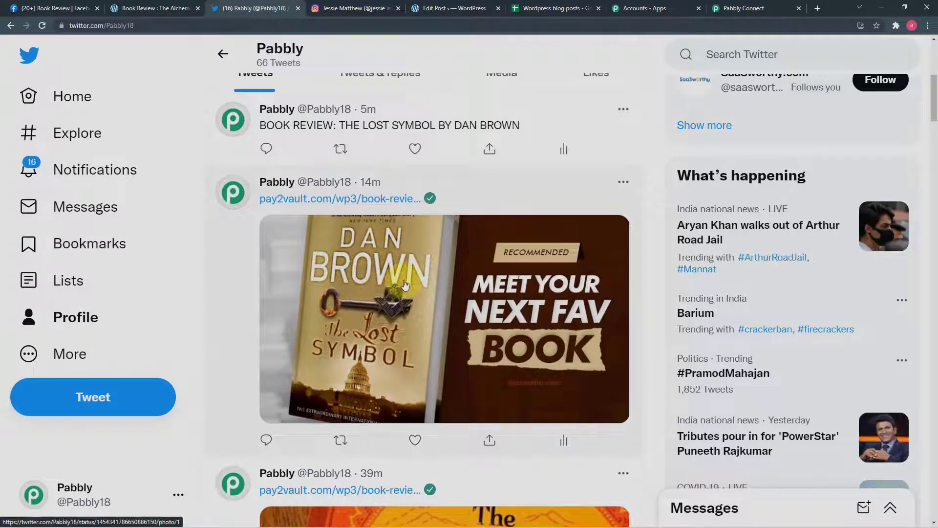
Step: Review the Google Sheets Add New Row action in Pabbly Connect and check the added row in the Wordpress blog posts spreadsheet
{"action": "left_click", "coordinate": [753, 8]}
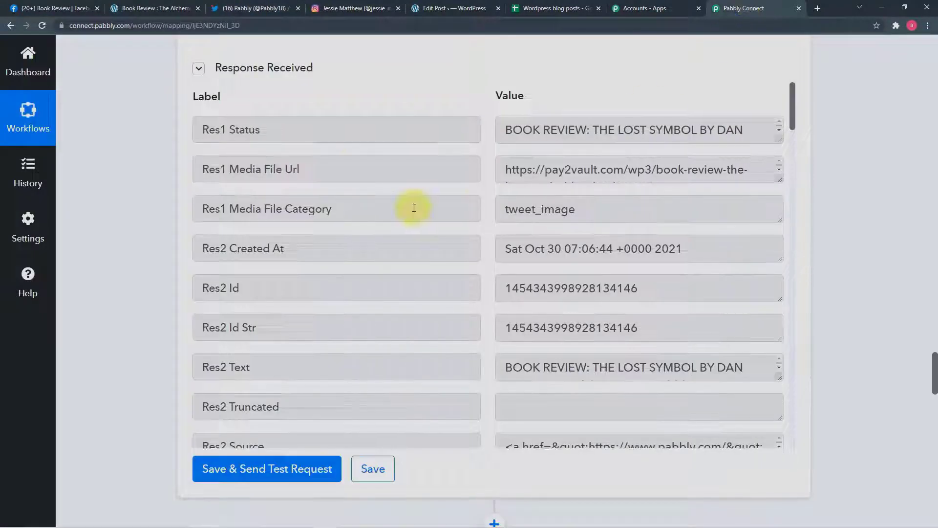
{"action": "scroll", "coordinate": [413, 205], "scroll_direction": "down", "scroll_amount": 5}
{"action": "scroll", "coordinate": [168, 244], "scroll_direction": "down", "scroll_amount": 9}
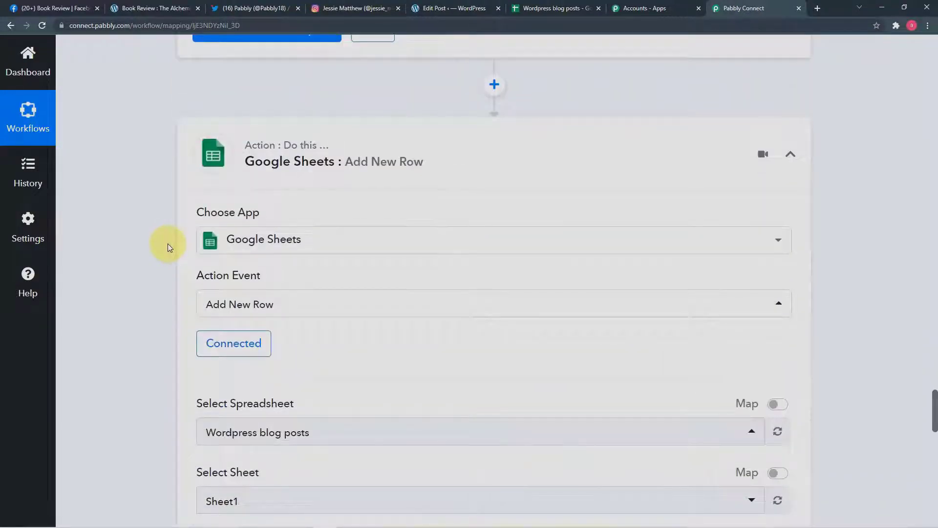
{"action": "scroll", "coordinate": [169, 243], "scroll_direction": "down", "scroll_amount": 4}
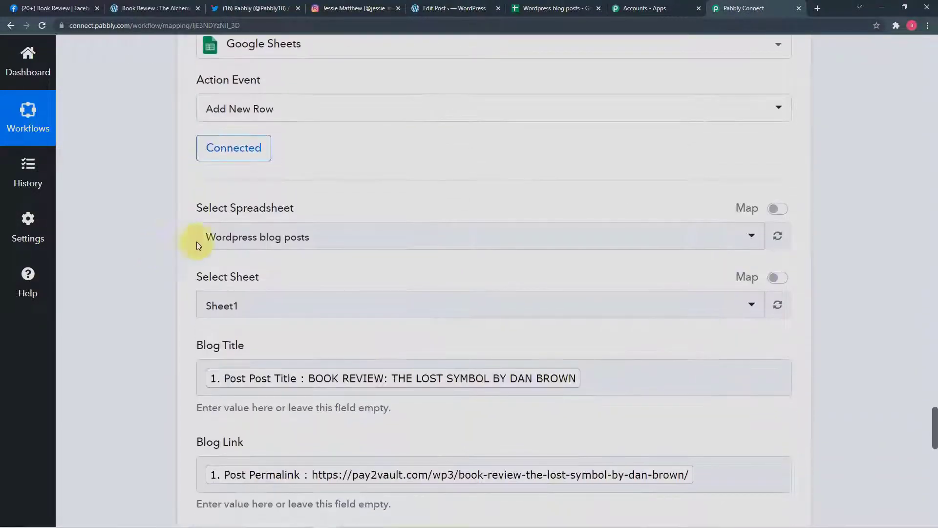
{"action": "scroll", "coordinate": [350, 269], "scroll_direction": "down", "scroll_amount": 2}
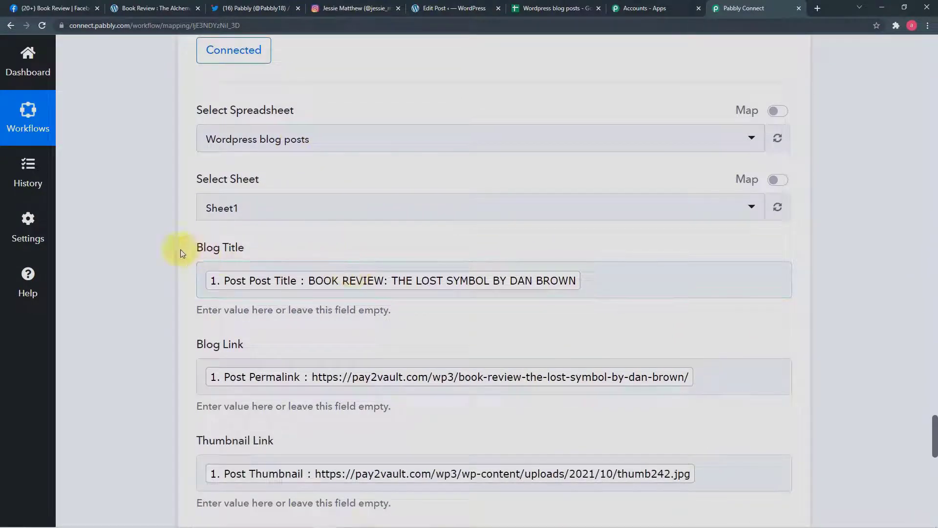
{"action": "left_click", "coordinate": [272, 282]}
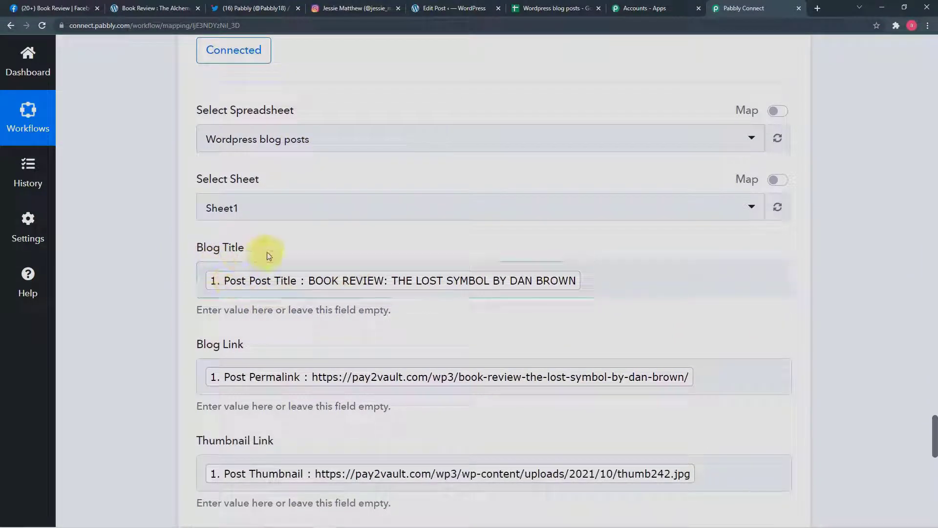
{"action": "scroll", "coordinate": [229, 382], "scroll_direction": "down", "scroll_amount": 3}
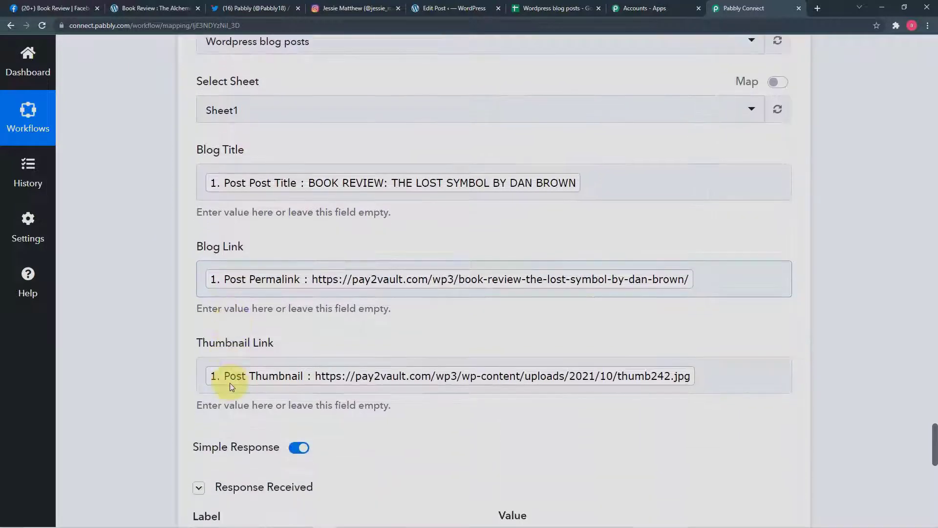
{"action": "scroll", "coordinate": [253, 381], "scroll_direction": "down", "scroll_amount": 6}
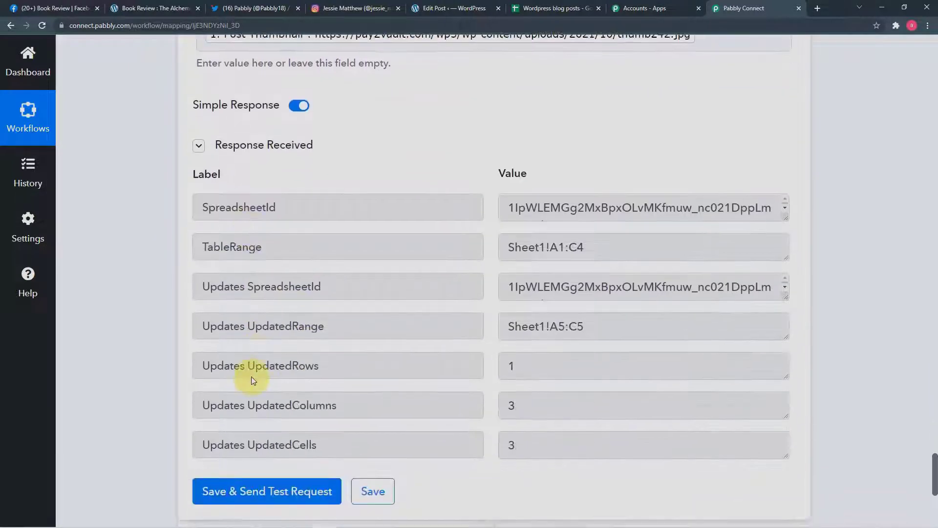
{"action": "scroll", "coordinate": [243, 387], "scroll_direction": "down", "scroll_amount": 1}
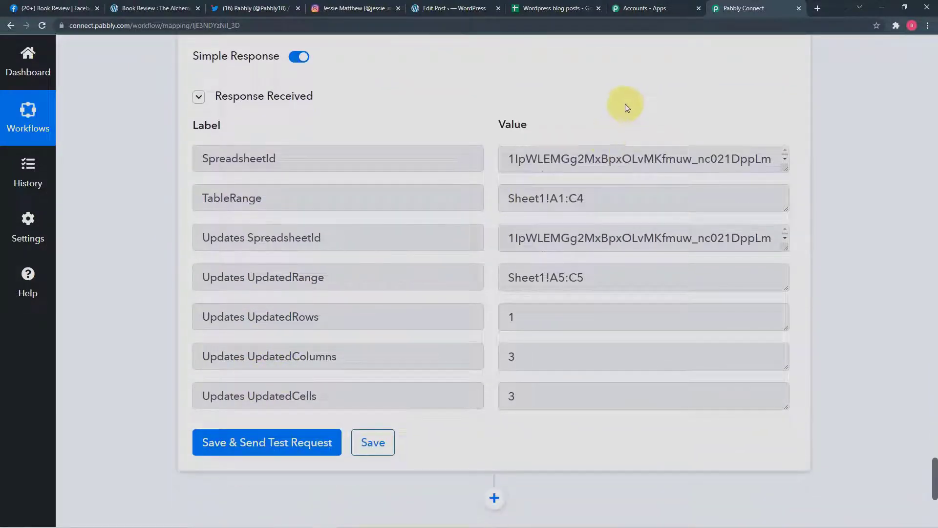
{"action": "left_click", "coordinate": [562, 9]}
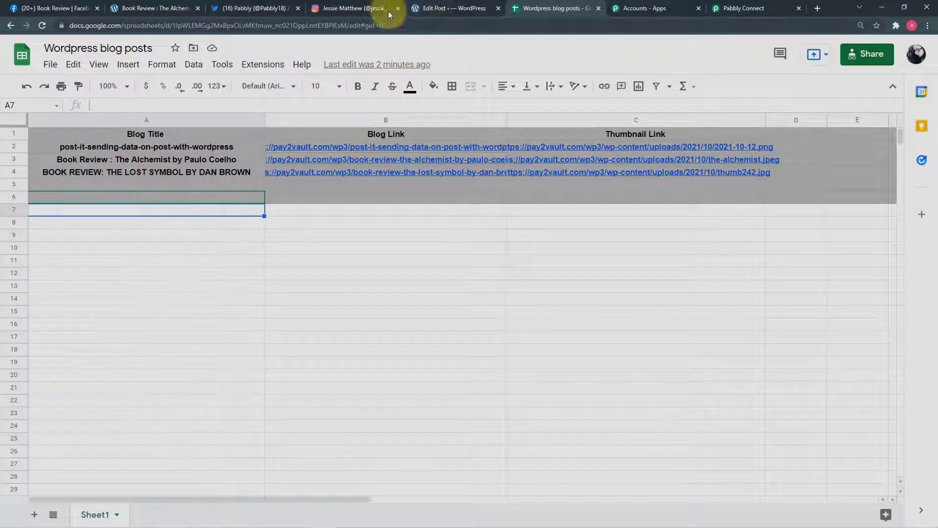
Step: Switch to Pabbly Connect and save the Google Sheets Add New Row action, dismissing the confirmation
{"action": "left_click", "coordinate": [722, 8]}
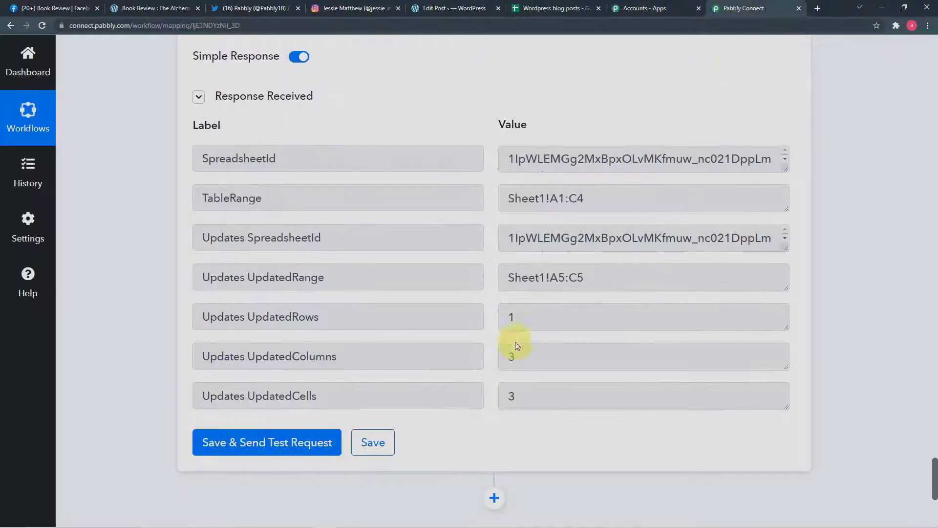
{"action": "left_click", "coordinate": [385, 446]}
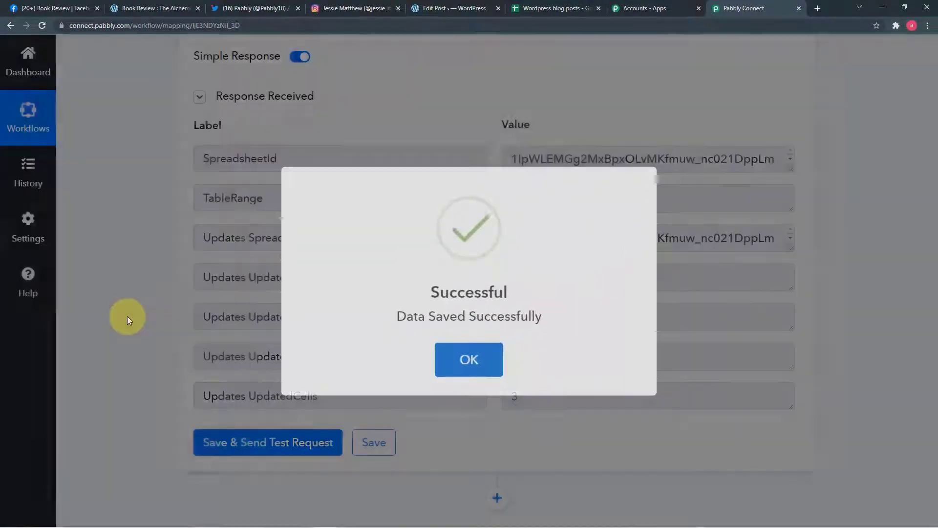
{"action": "left_click", "coordinate": [127, 316]}
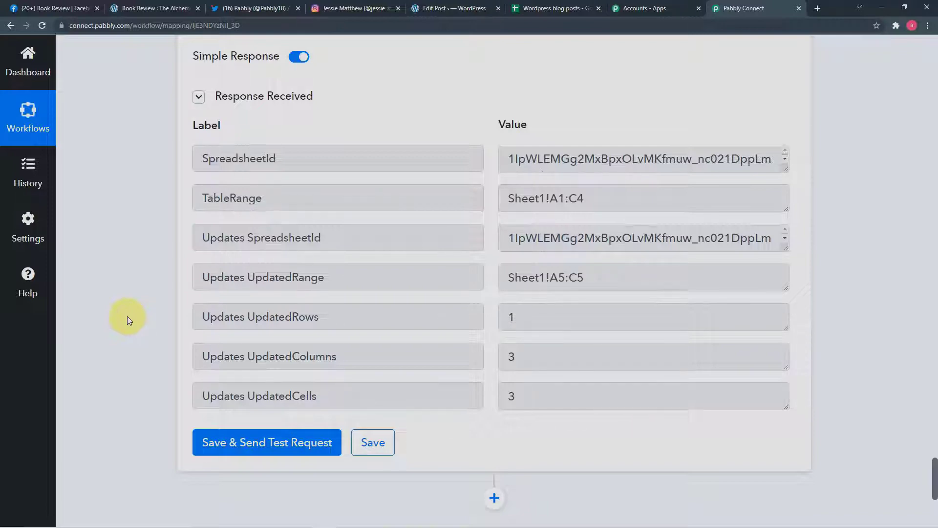
Step: Review the workflow from the Google Sheets action back up to the WordPress New Post Published trigger
{"action": "scroll", "coordinate": [128, 316], "scroll_direction": "up", "scroll_amount": 6}
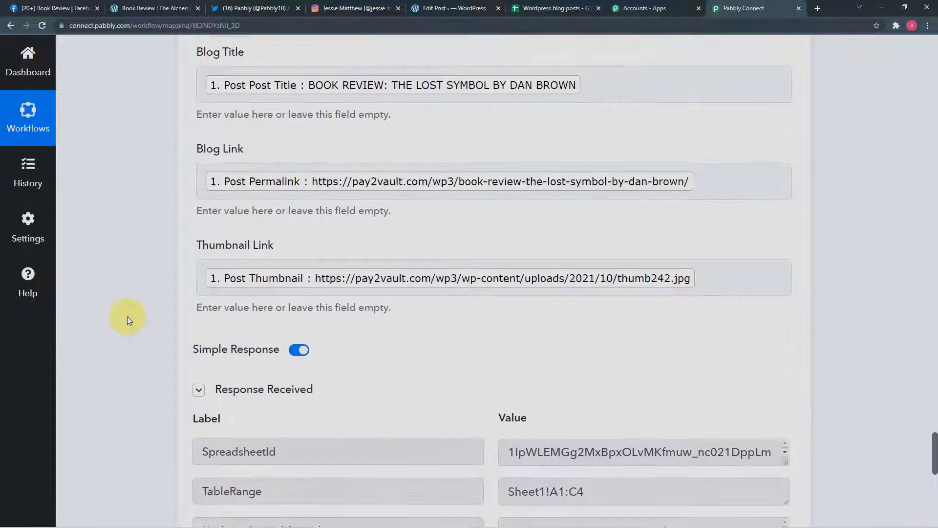
{"action": "scroll", "coordinate": [128, 316], "scroll_direction": "up", "scroll_amount": 20}
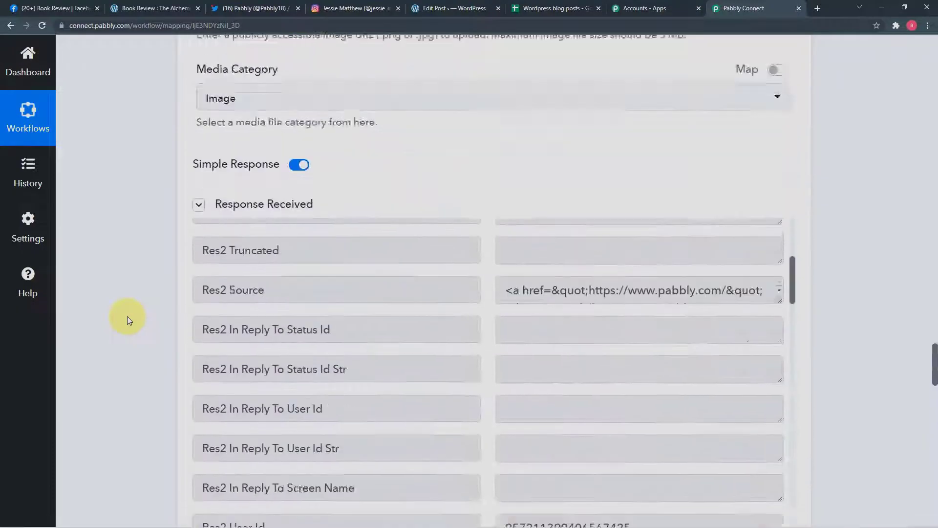
{"action": "scroll", "coordinate": [127, 316], "scroll_direction": "up", "scroll_amount": 20}
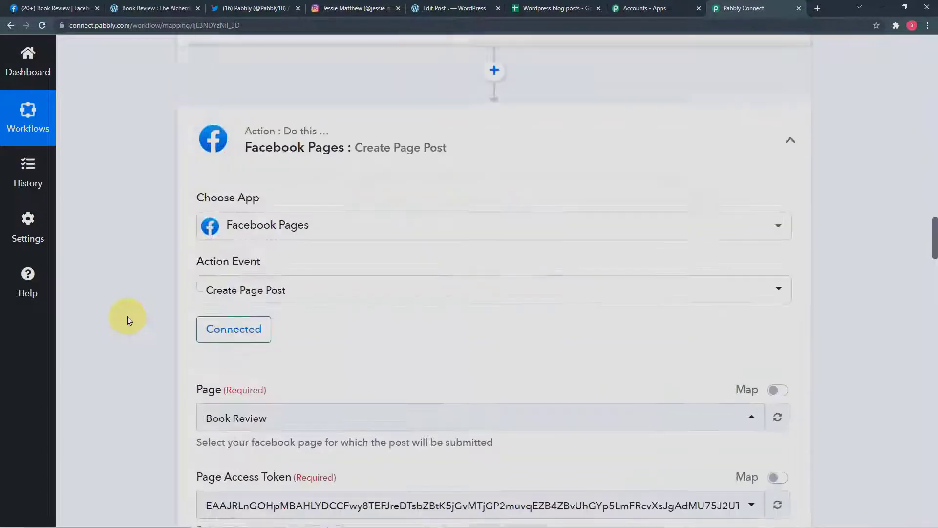
{"action": "scroll", "coordinate": [128, 320], "scroll_direction": "up", "scroll_amount": 20}
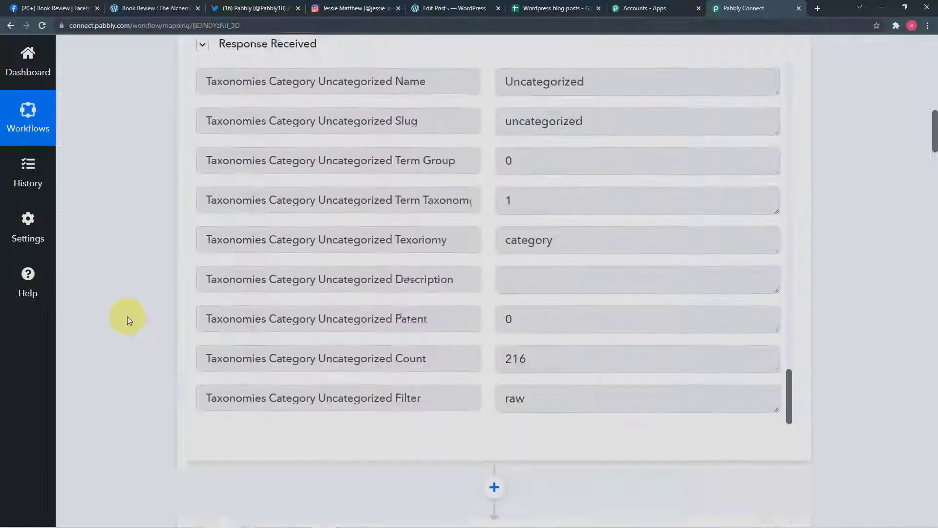
{"action": "scroll", "coordinate": [128, 319], "scroll_direction": "up", "scroll_amount": 15}
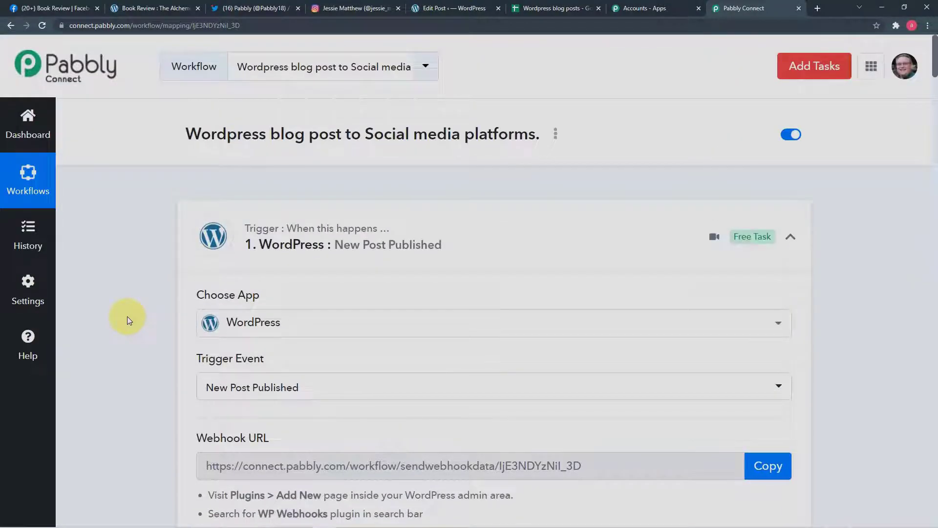